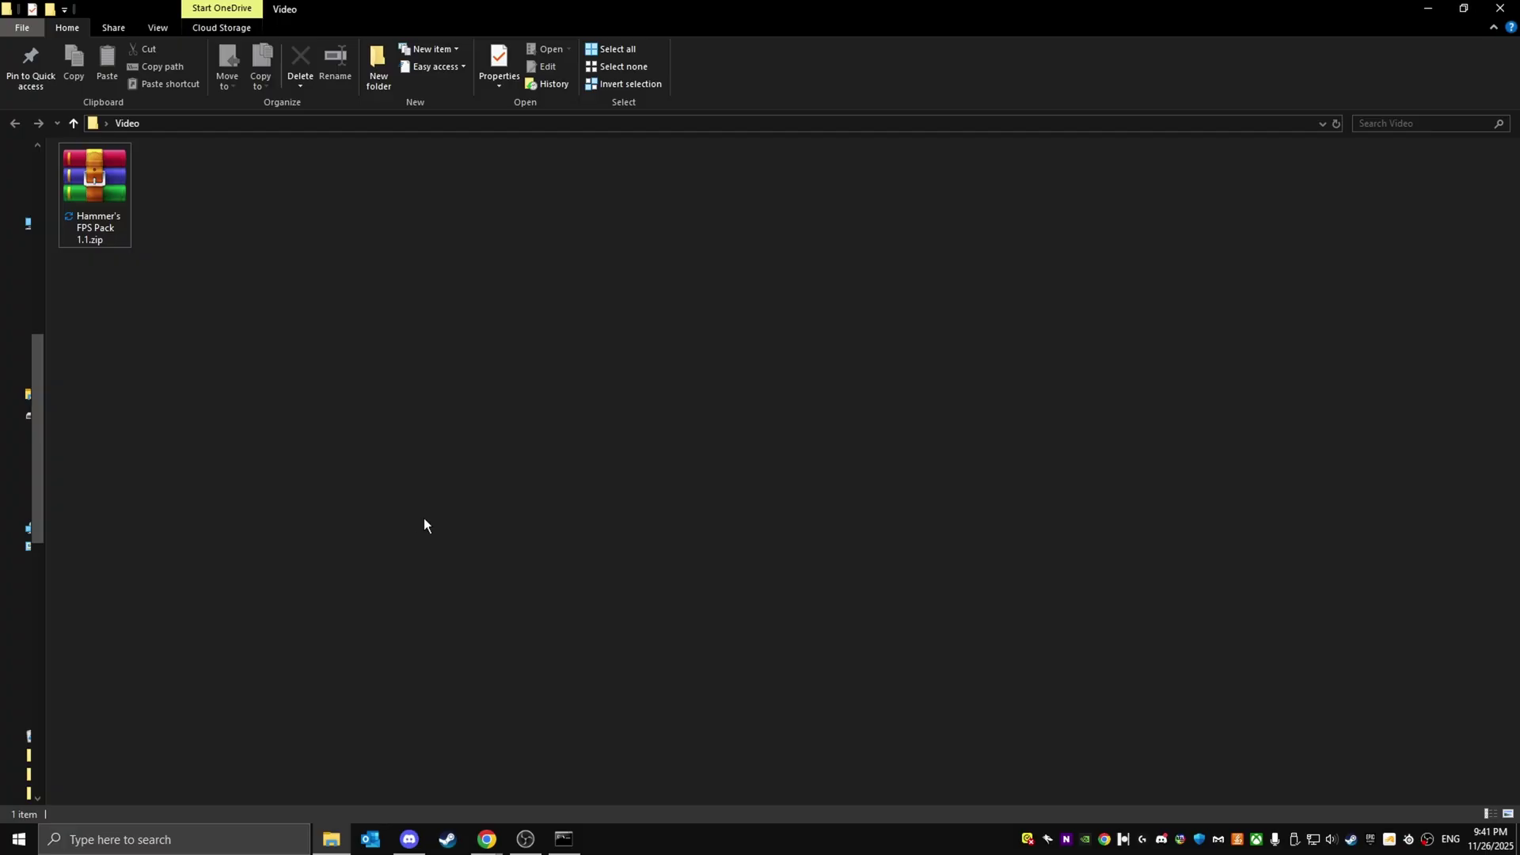
Step: Switch to Discord and look over the server's channel list around the fivem fps pack channel
{"action": "left_click", "coordinate": [410, 838]}
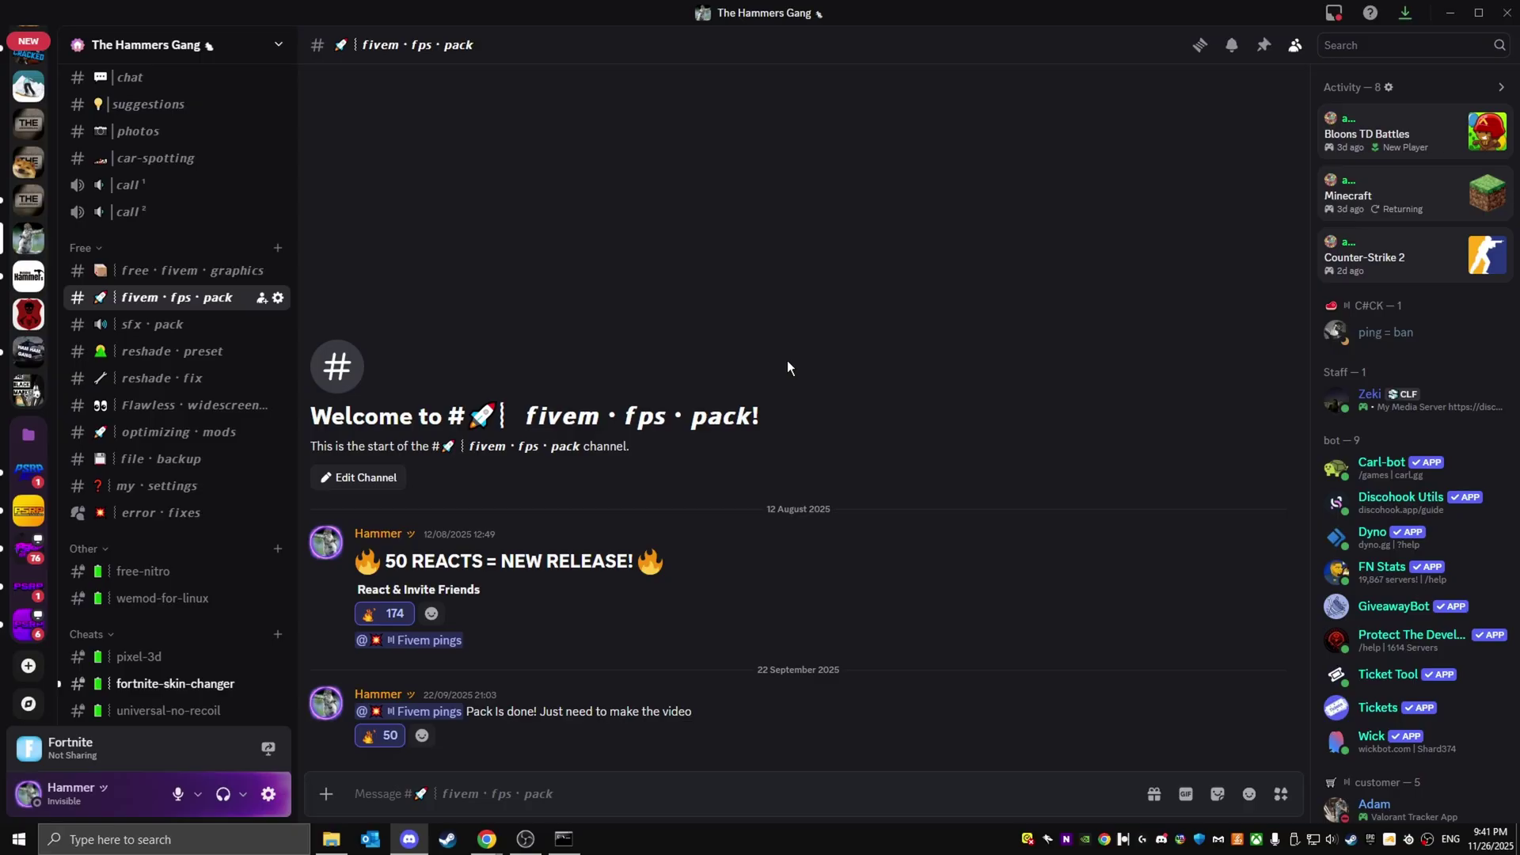
{"action": "scroll", "coordinate": [173, 312], "scroll_direction": "up", "scroll_amount": 2}
{"action": "scroll", "coordinate": [173, 312], "scroll_direction": "up", "scroll_amount": 1}
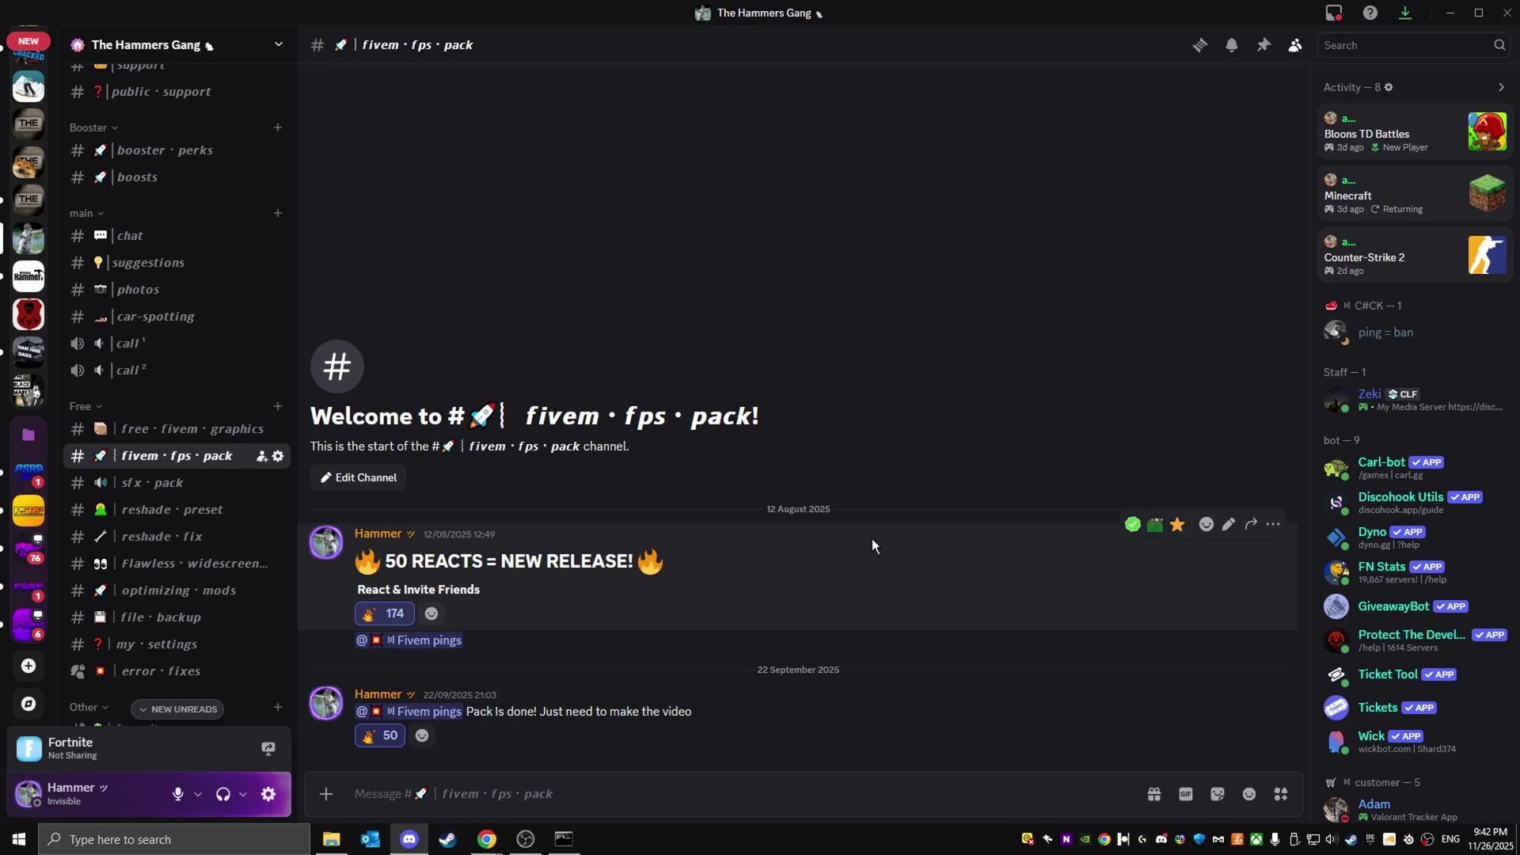
Step: Switch to File Explorer and extract Hammer's FPS Pack 1.1.zip into a same-named folder inside the Video folder
{"action": "mouse_move", "coordinate": [328, 838]}
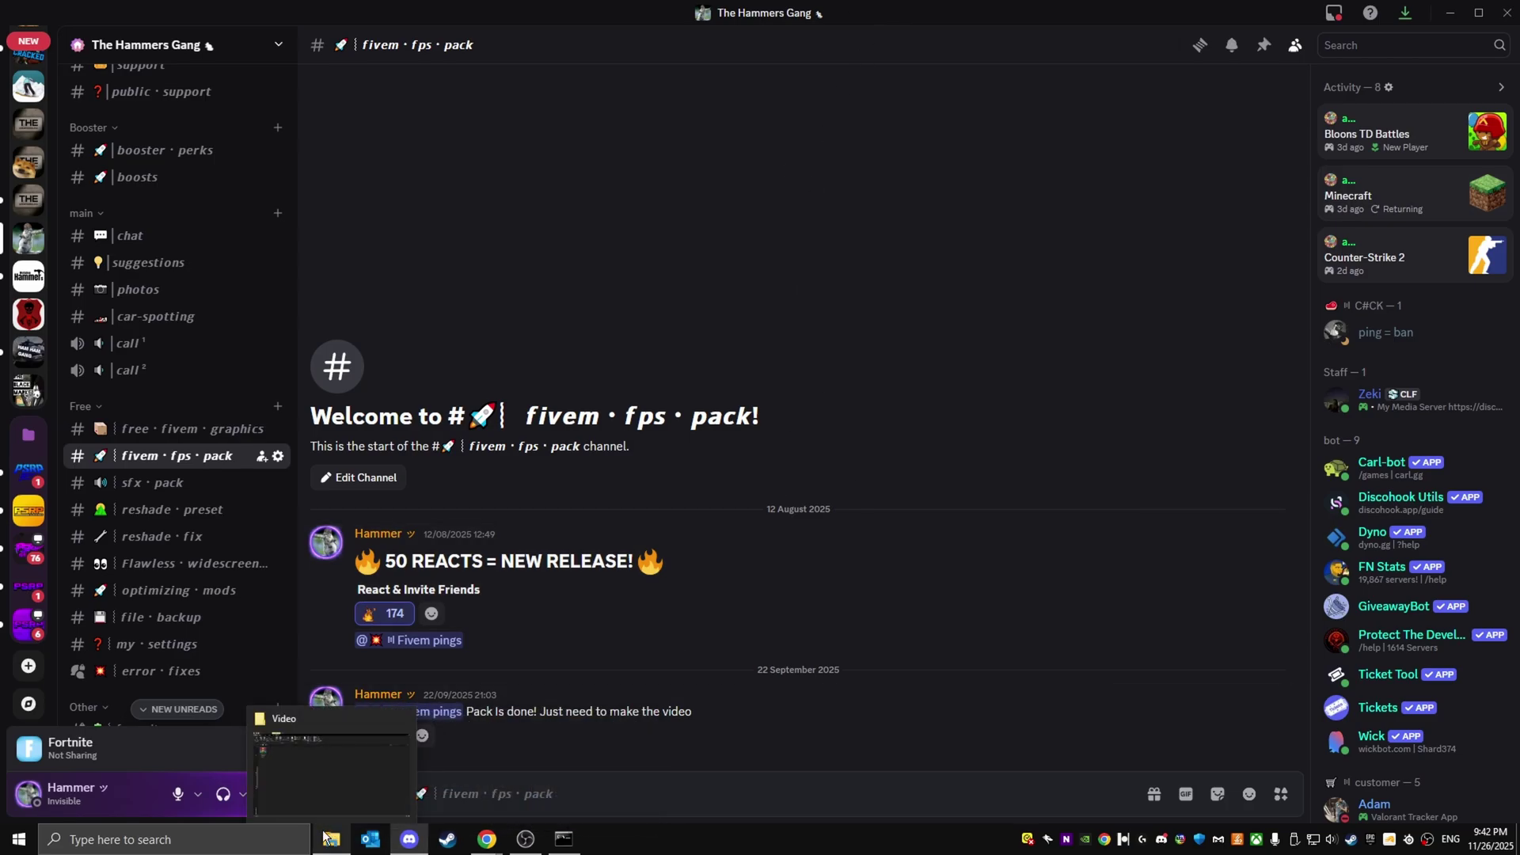
{"action": "left_click", "coordinate": [331, 772]}
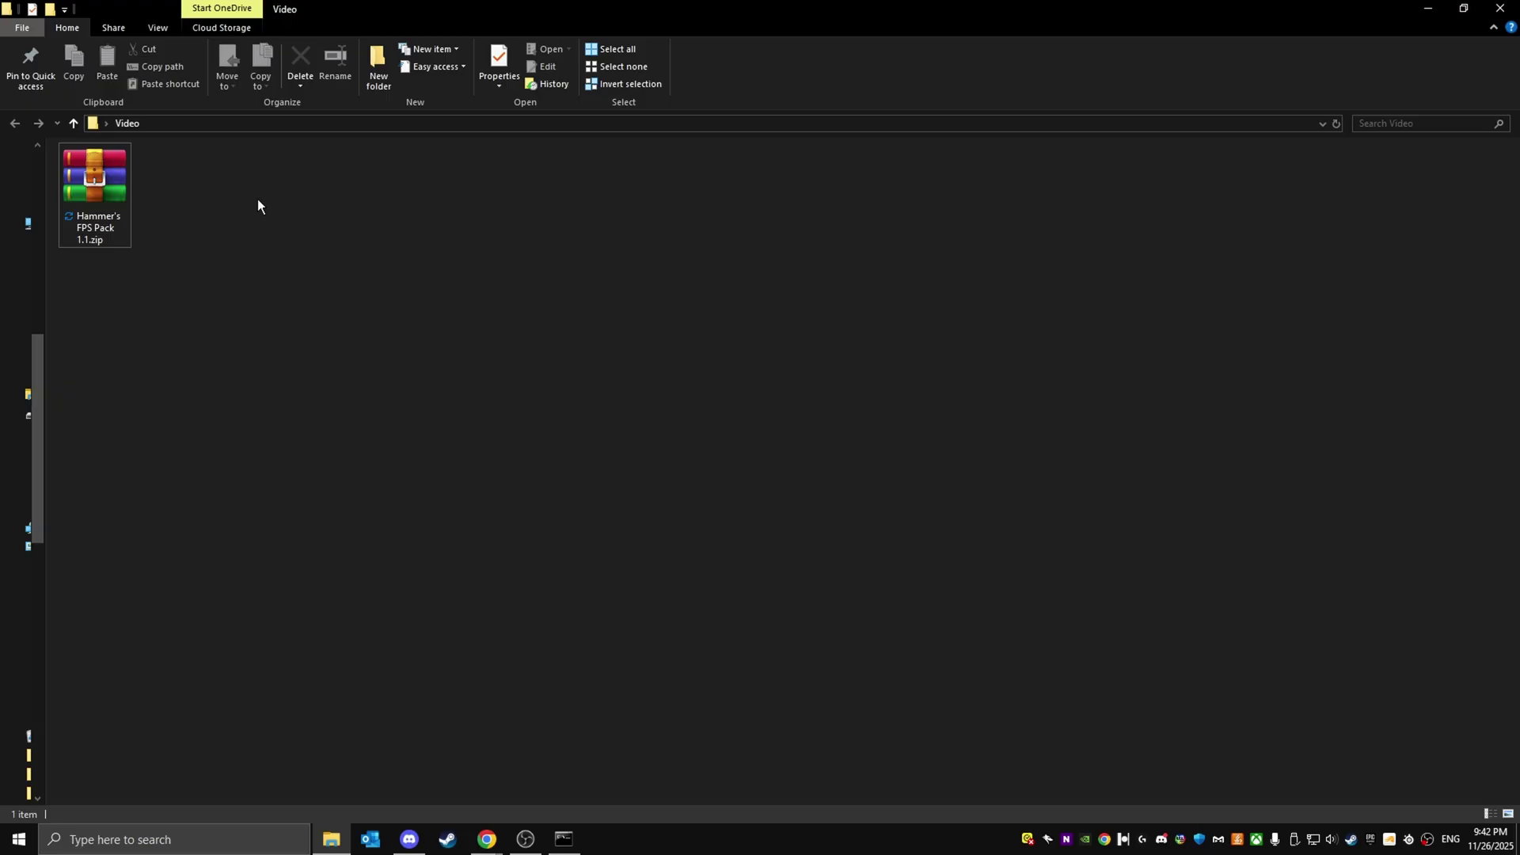
{"action": "left_click", "coordinate": [88, 192]}
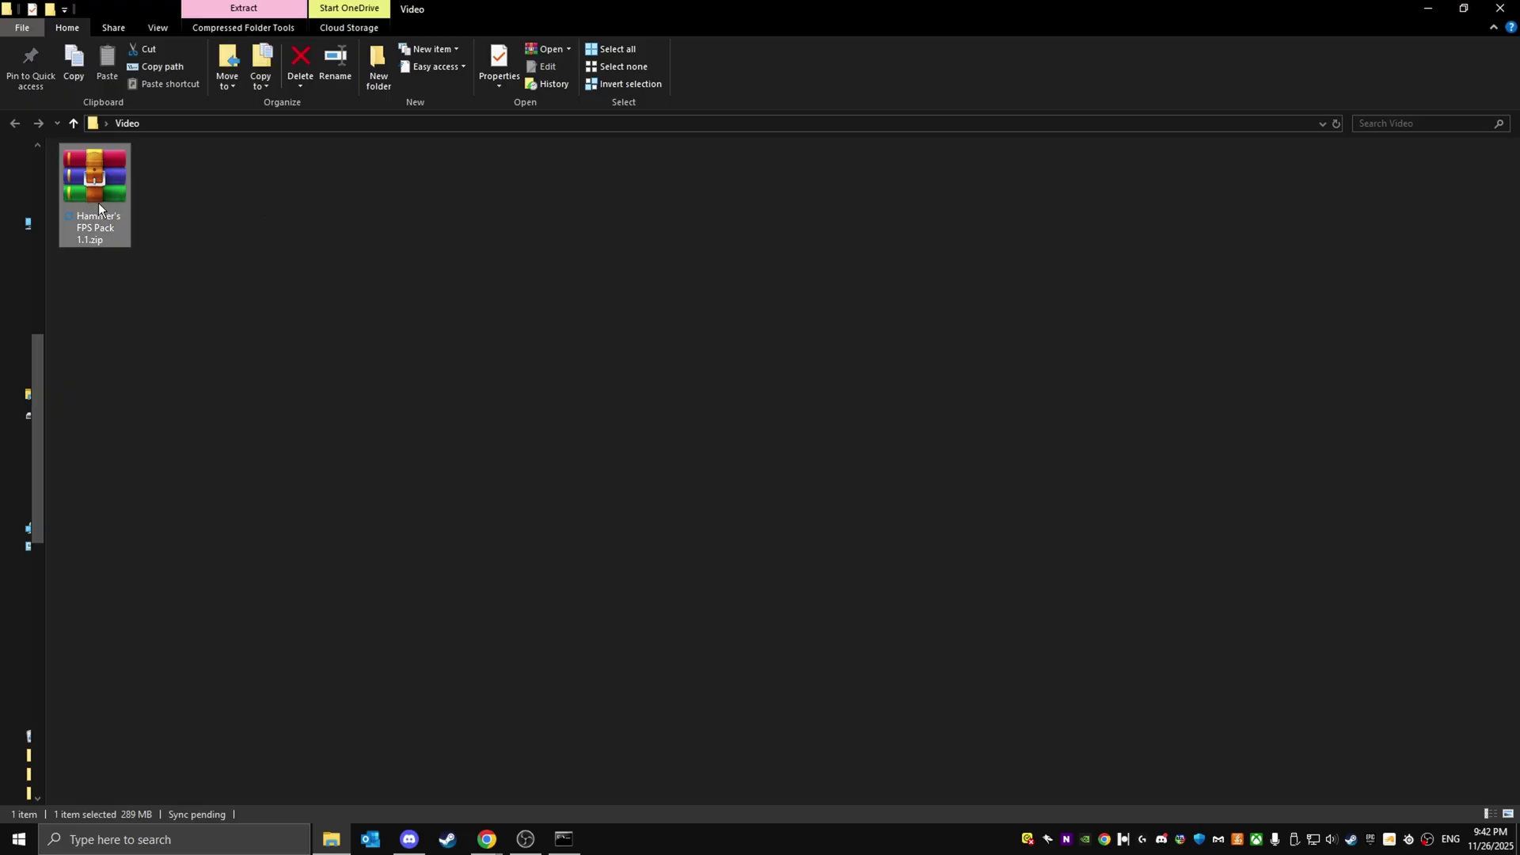
{"action": "right_click", "coordinate": [100, 199]}
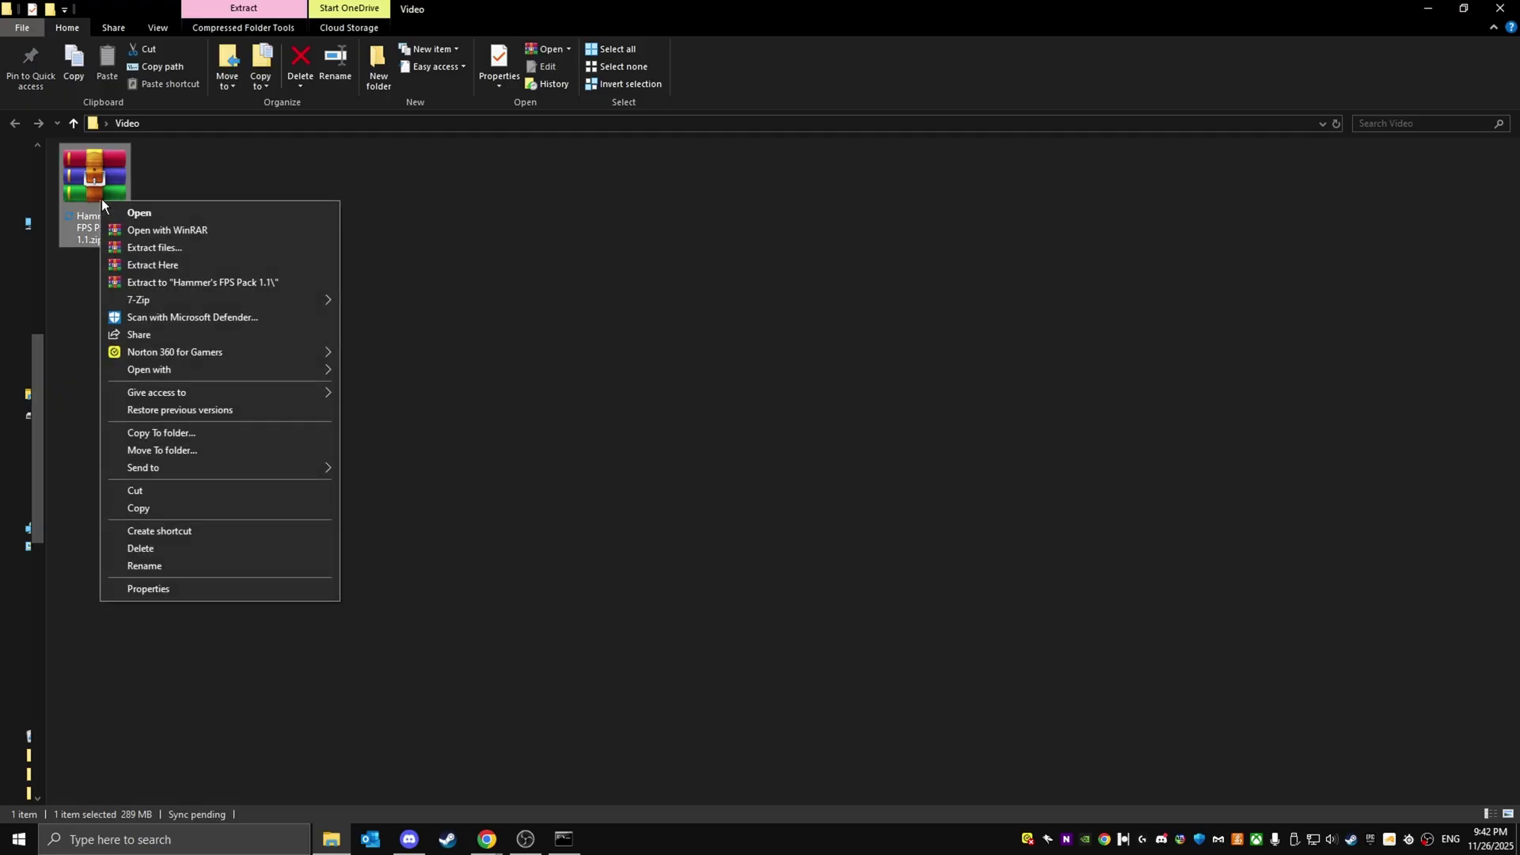
{"action": "left_click", "coordinate": [182, 247]}
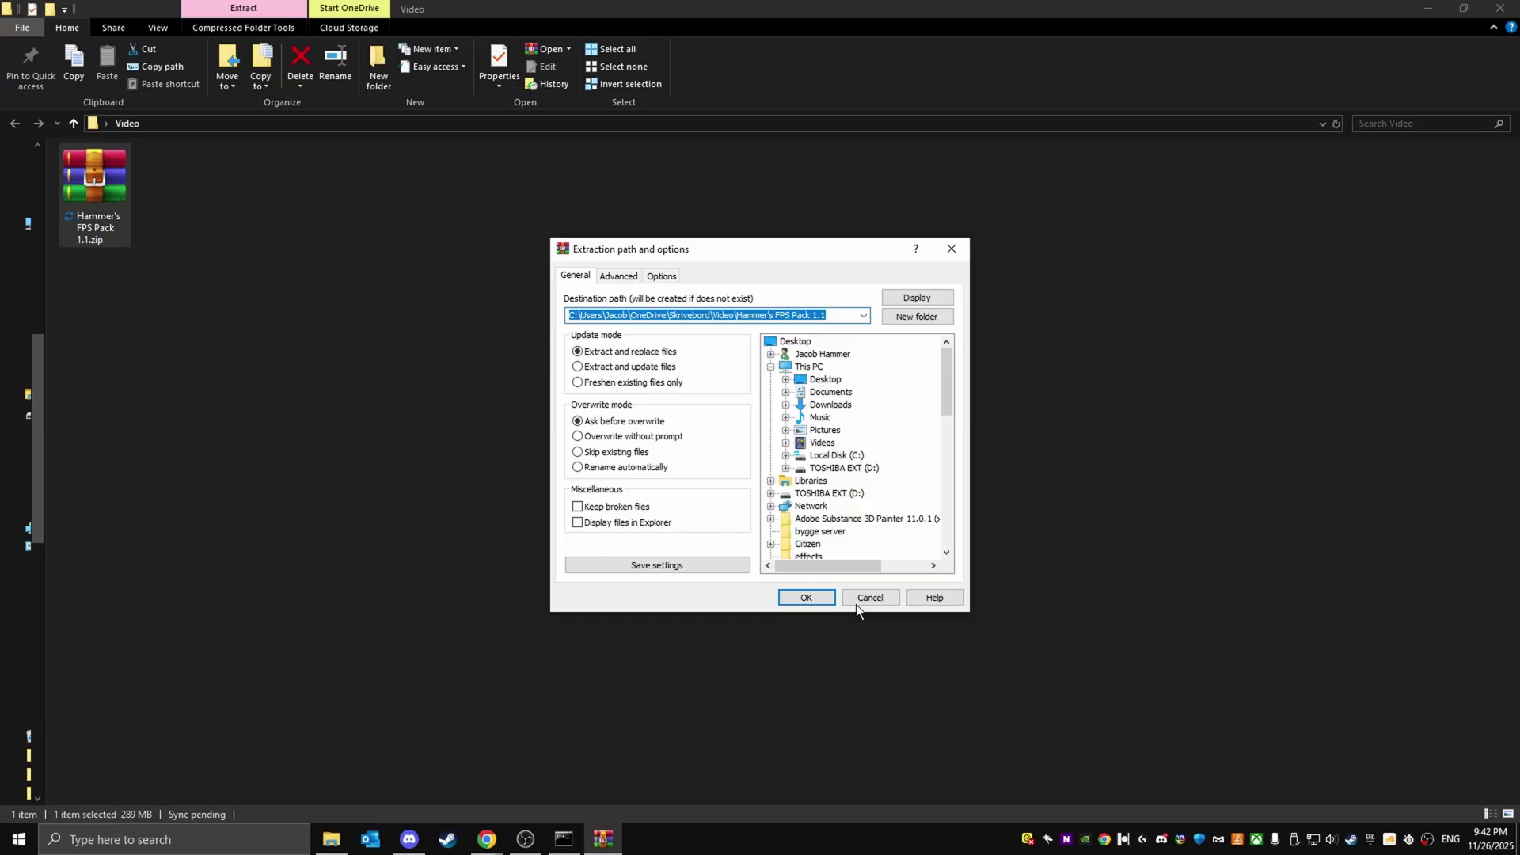
{"action": "left_click", "coordinate": [806, 598]}
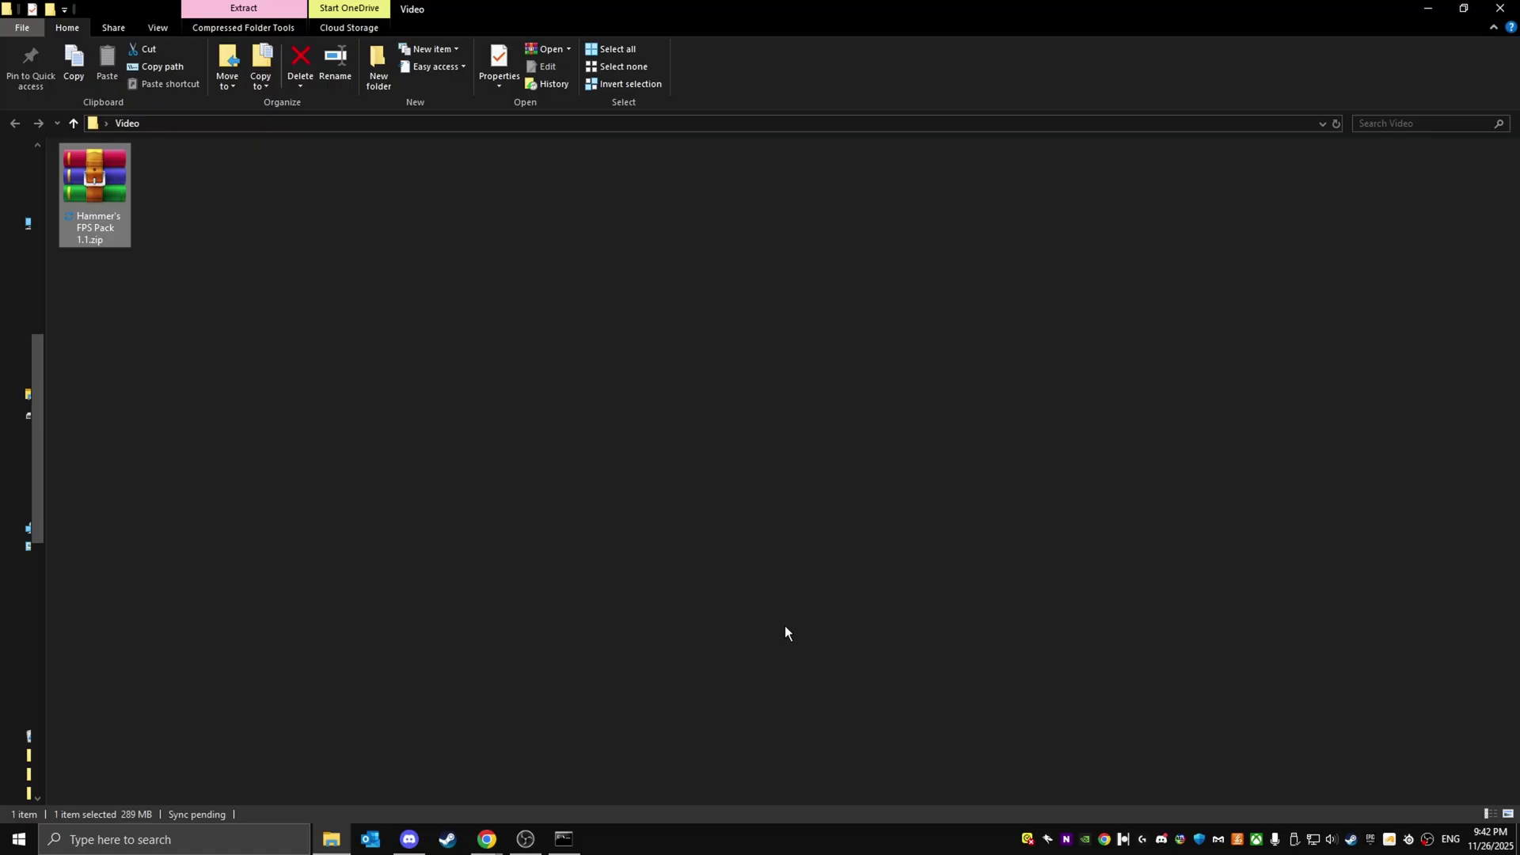
{"action": "left_click", "coordinate": [377, 491]}
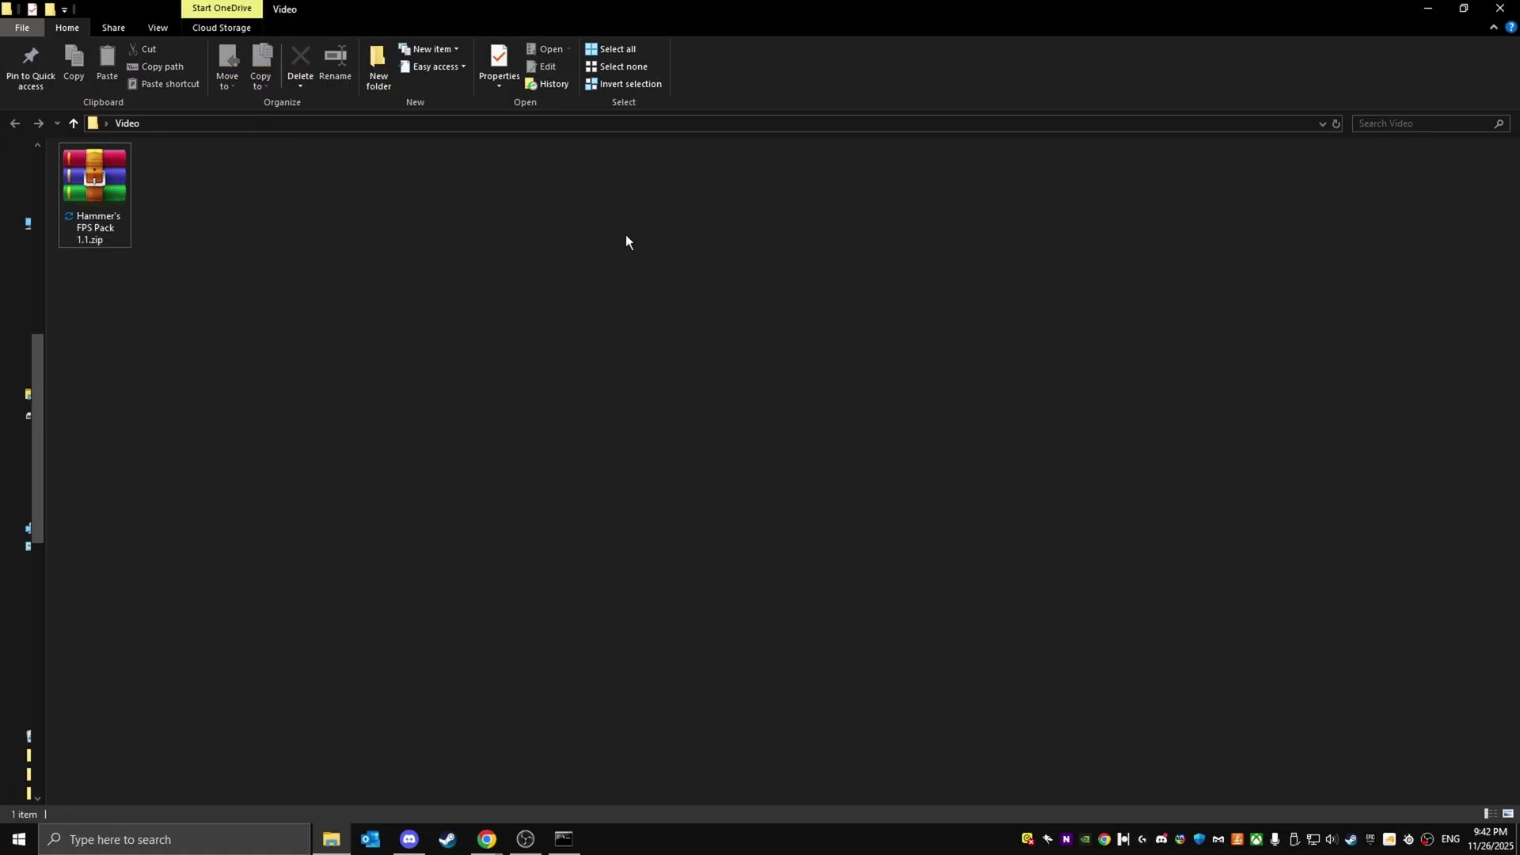
Step: Clear the server console window off the desktop and maximize the Video folder window
{"action": "left_click_drag", "start_coordinate": [1061, 39], "coordinate": [1235, 106]}
{"action": "left_click", "coordinate": [1453, 14]}
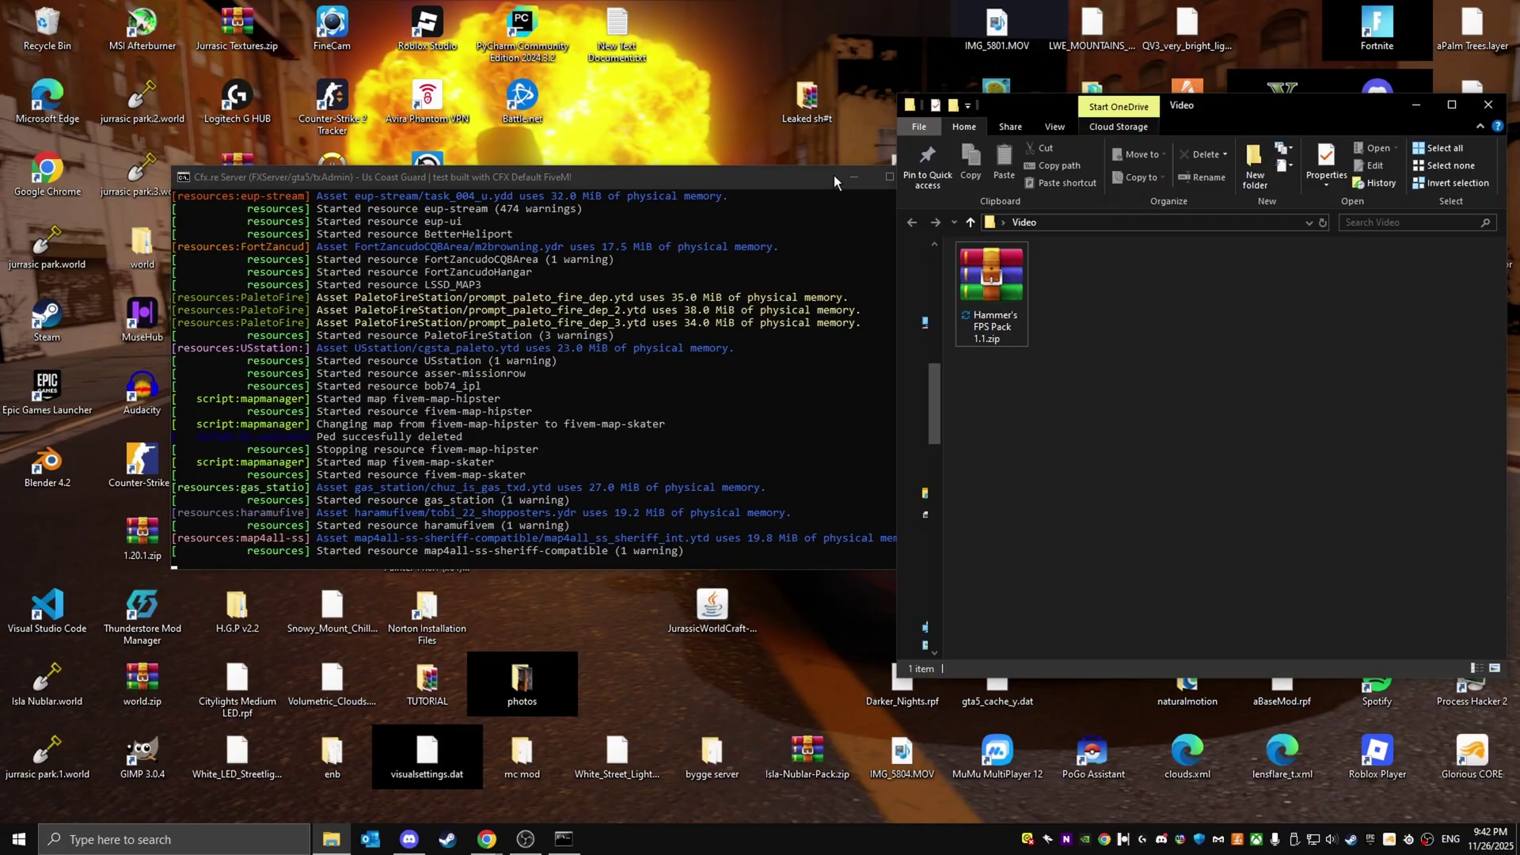
{"action": "left_click", "coordinate": [848, 178]}
{"action": "left_click_drag", "start_coordinate": [617, 320], "coordinate": [1227, 444]}
{"action": "left_click_drag", "start_coordinate": [1327, 113], "coordinate": [1135, 101]}
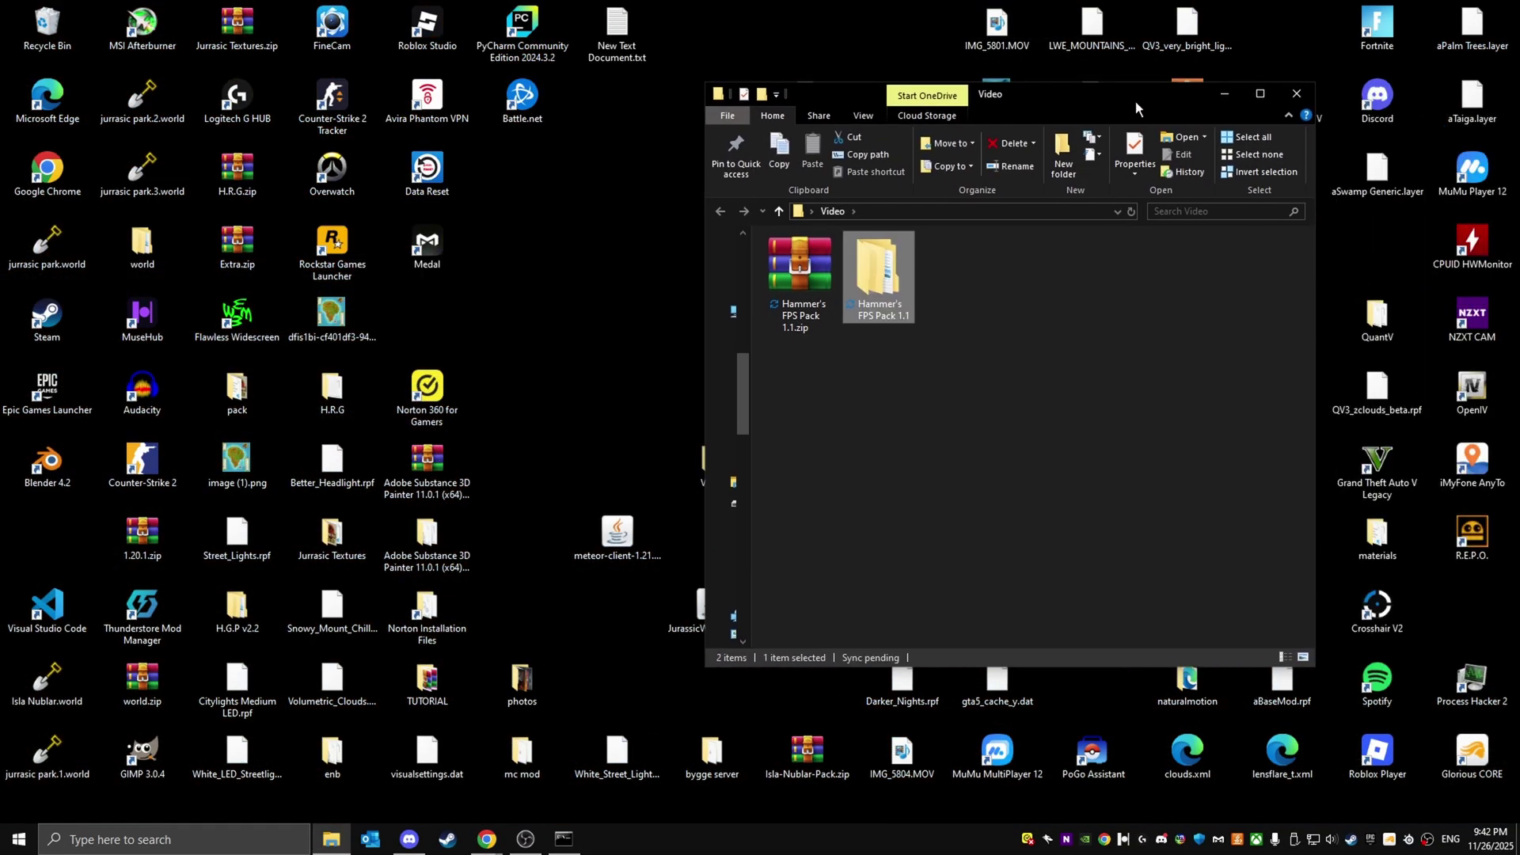
{"action": "left_click", "coordinate": [1265, 94]}
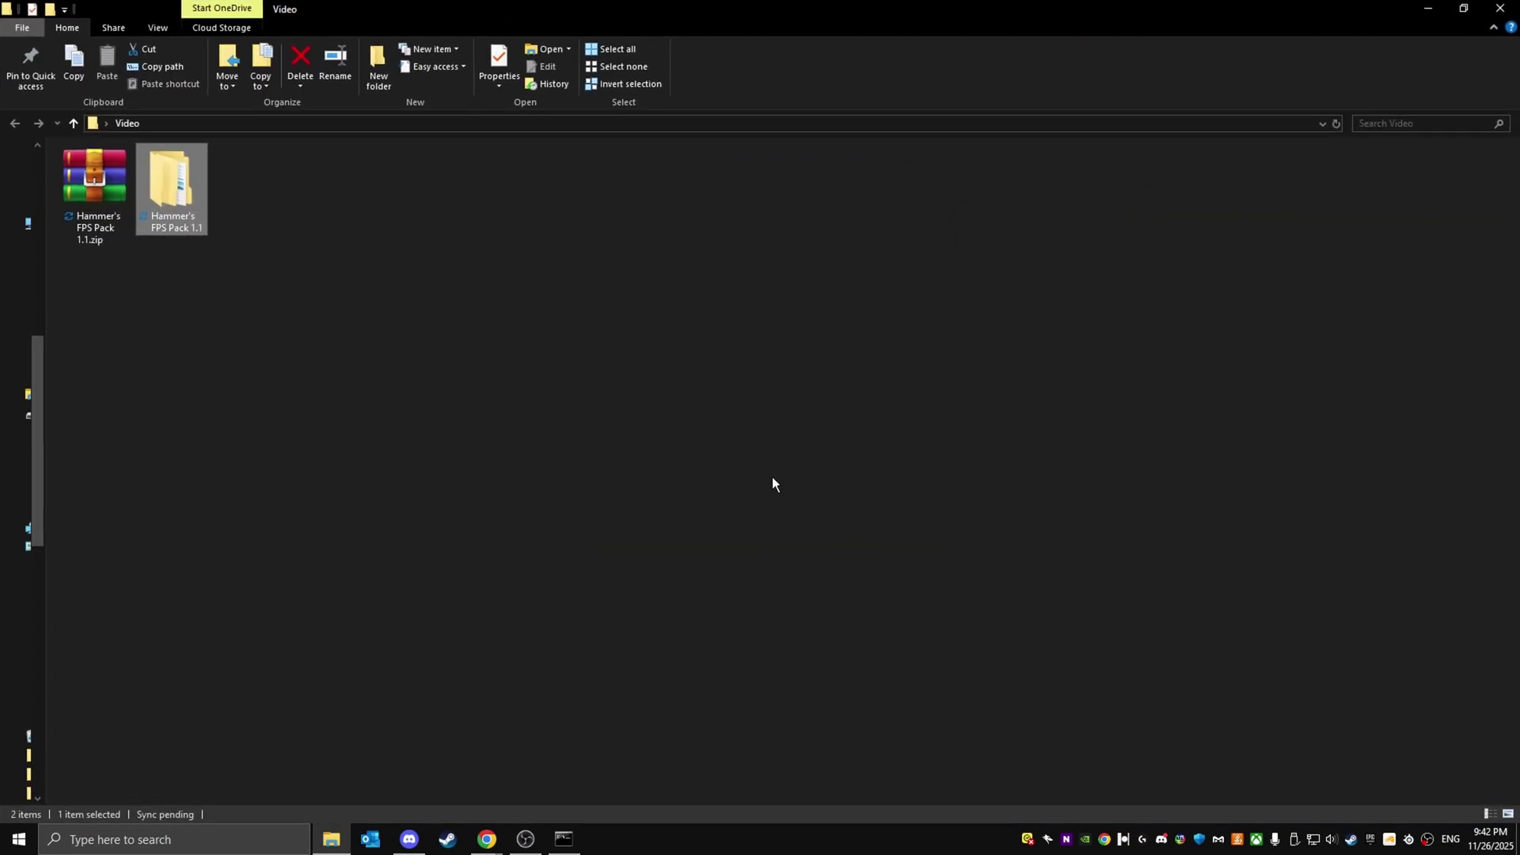
Step: Open the extracted Hammer's FPS Pack 1.1 folder and delete the nested folder of the same name
{"action": "double_click", "coordinate": [189, 199]}
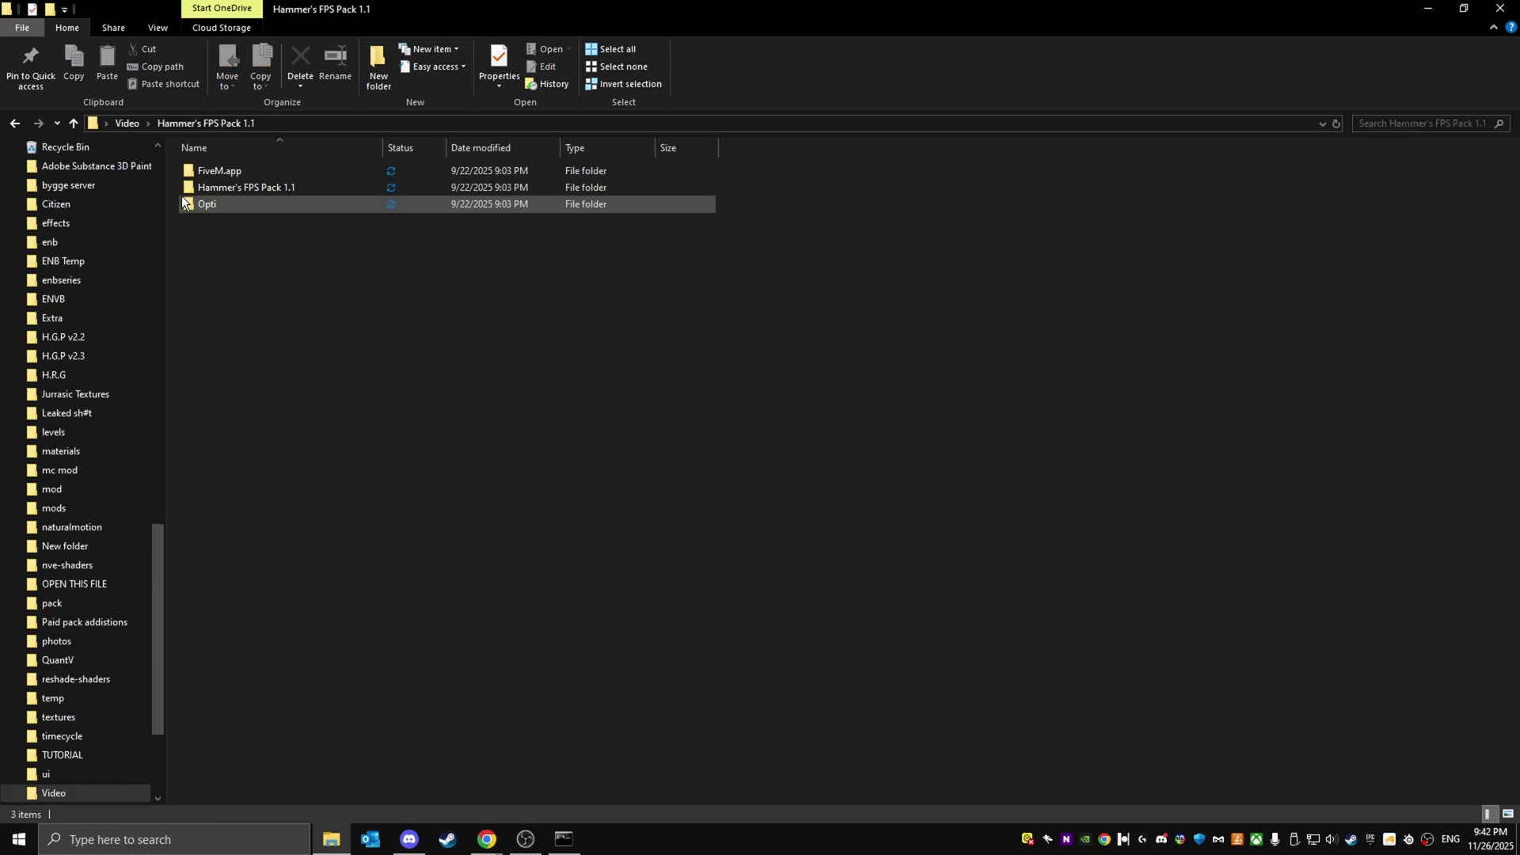
{"action": "left_click", "coordinate": [284, 191]}
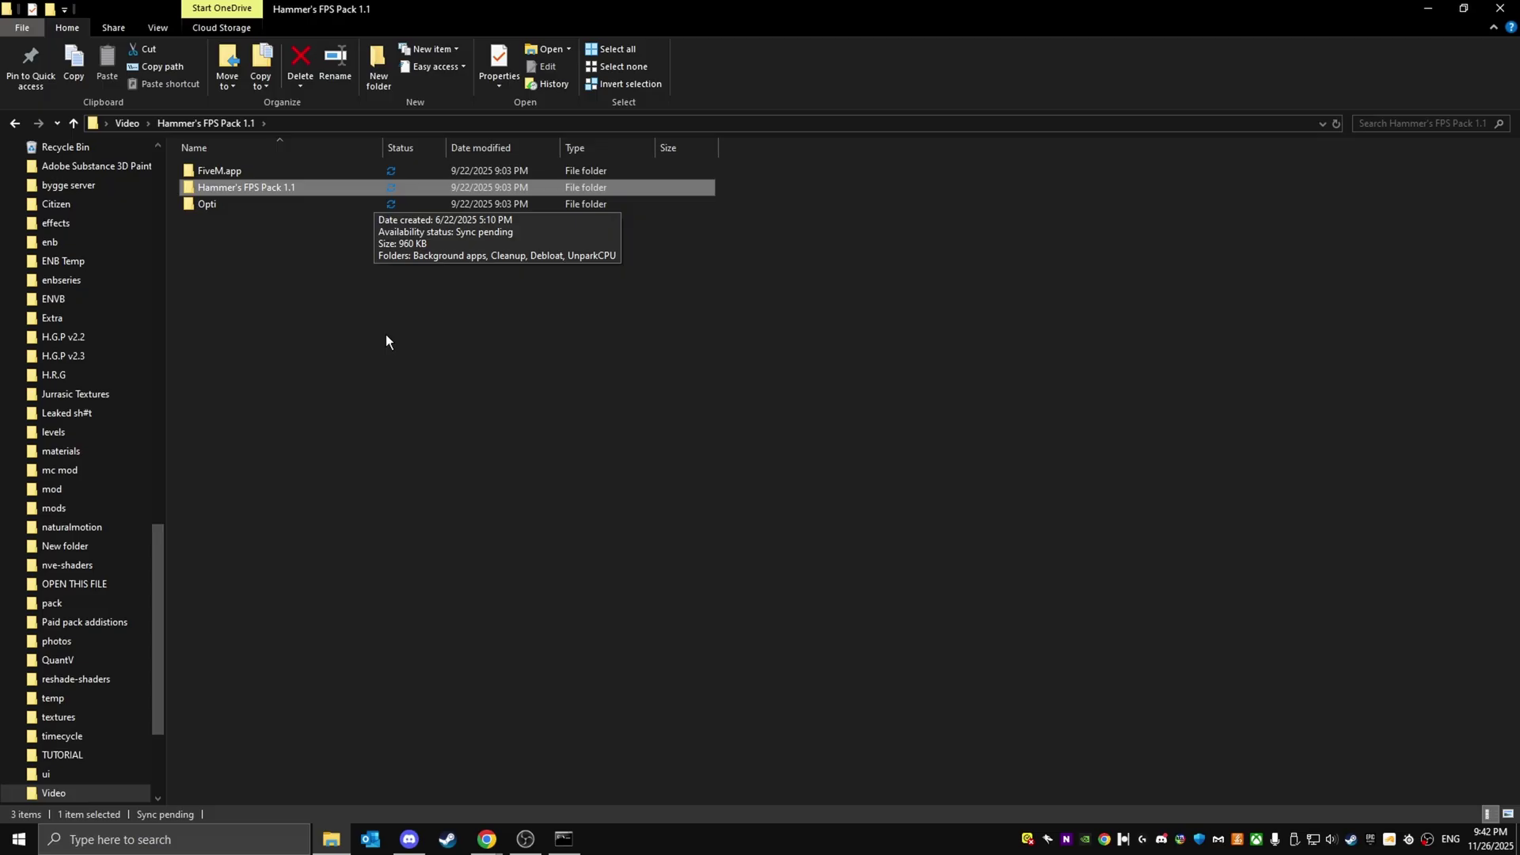
{"action": "right_click", "coordinate": [239, 187]}
{"action": "left_click", "coordinate": [309, 566]}
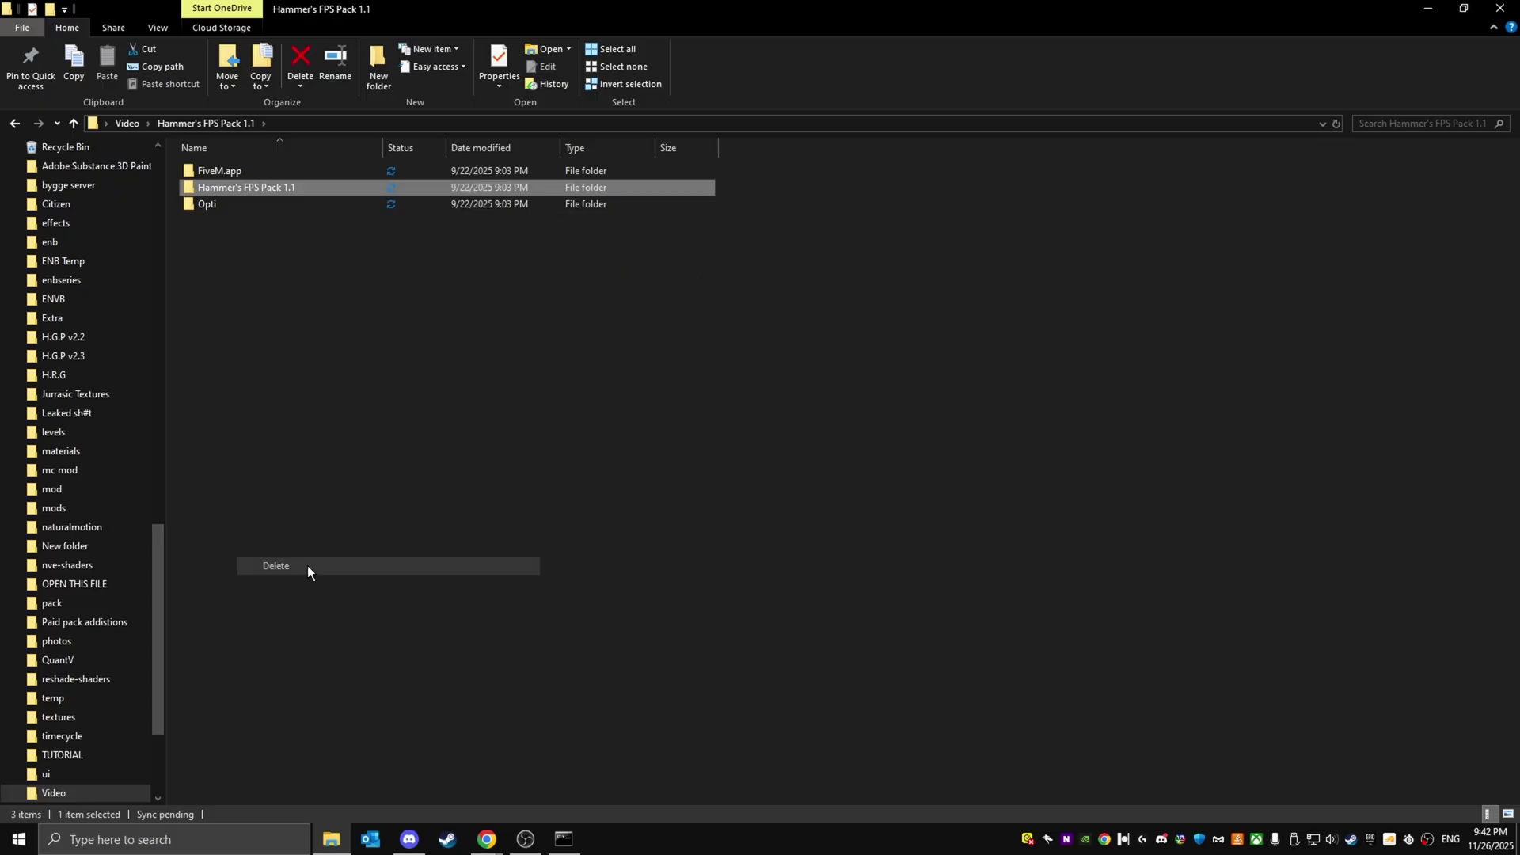
{"action": "left_click_drag", "start_coordinate": [302, 284], "coordinate": [380, 231]}
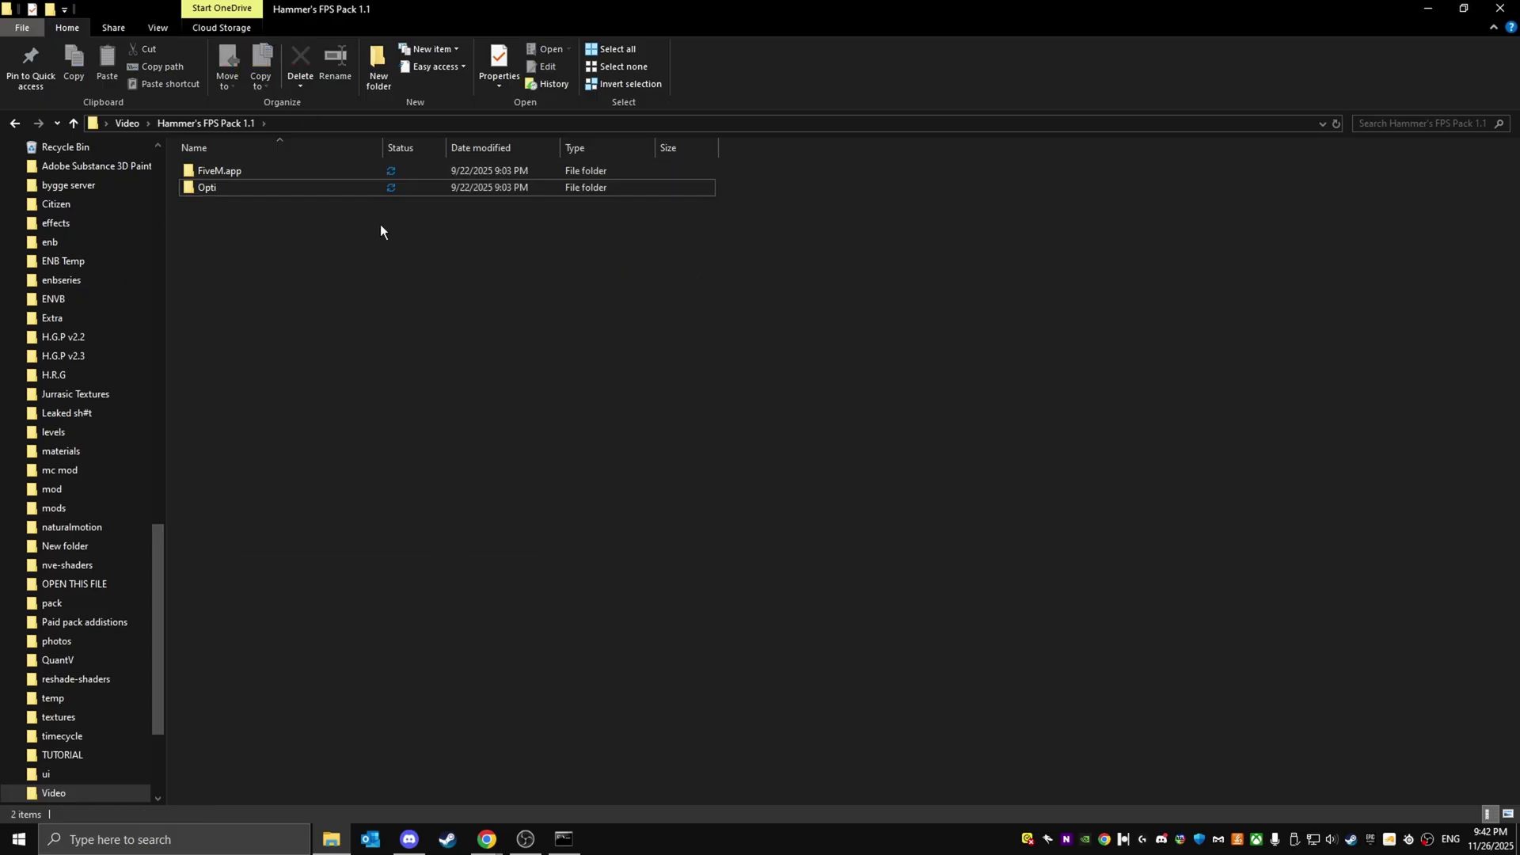
Step: Open the Background apps folder inside Opti and launch the Turn Off Background apps shortcut
{"action": "left_click_drag", "start_coordinate": [161, 301], "coordinate": [45, 300]}
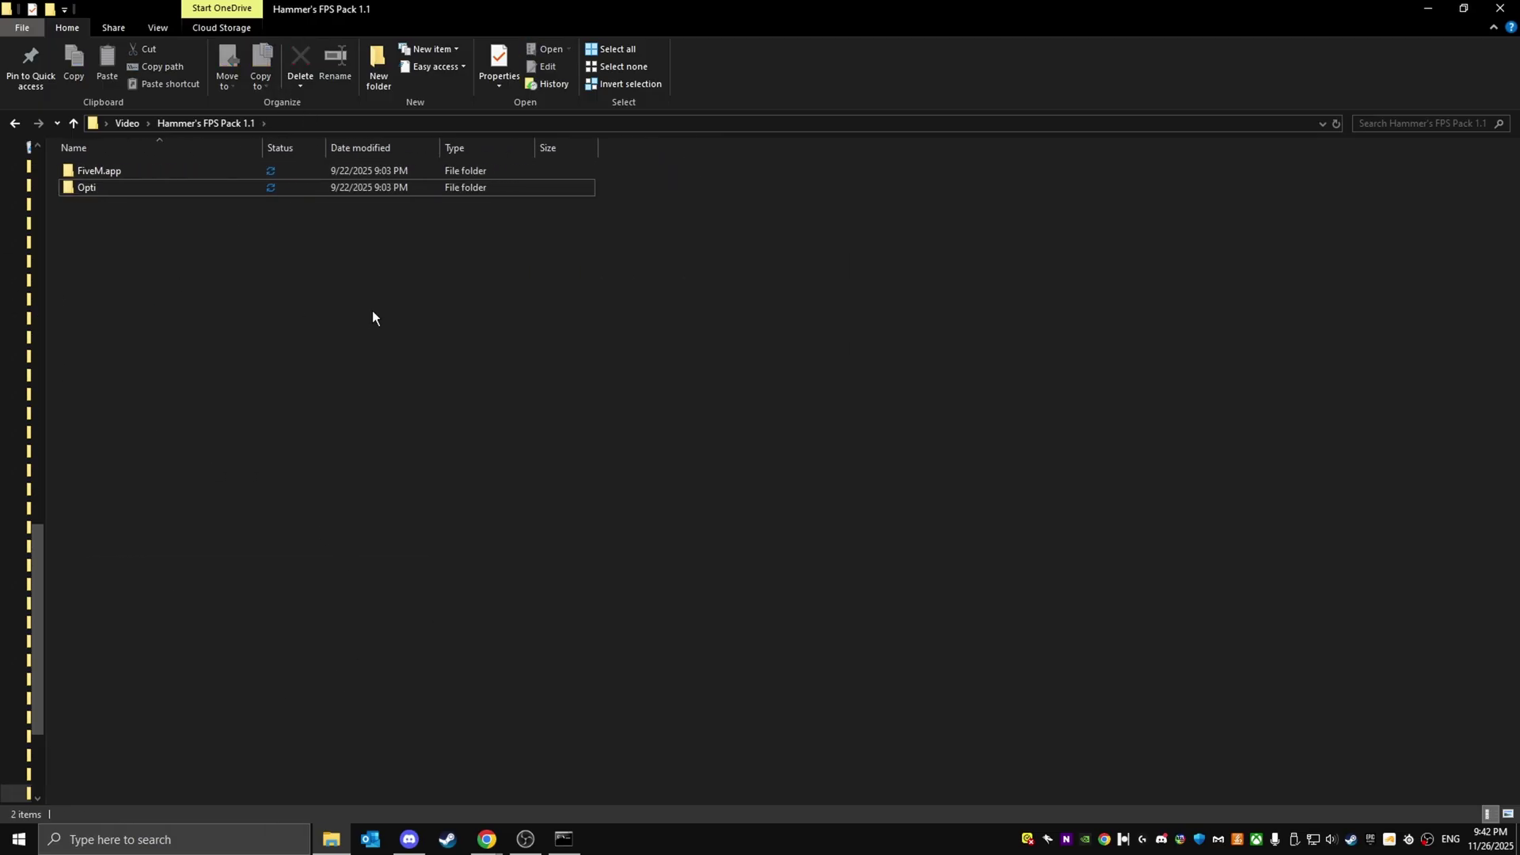
{"action": "left_click", "coordinate": [131, 188]}
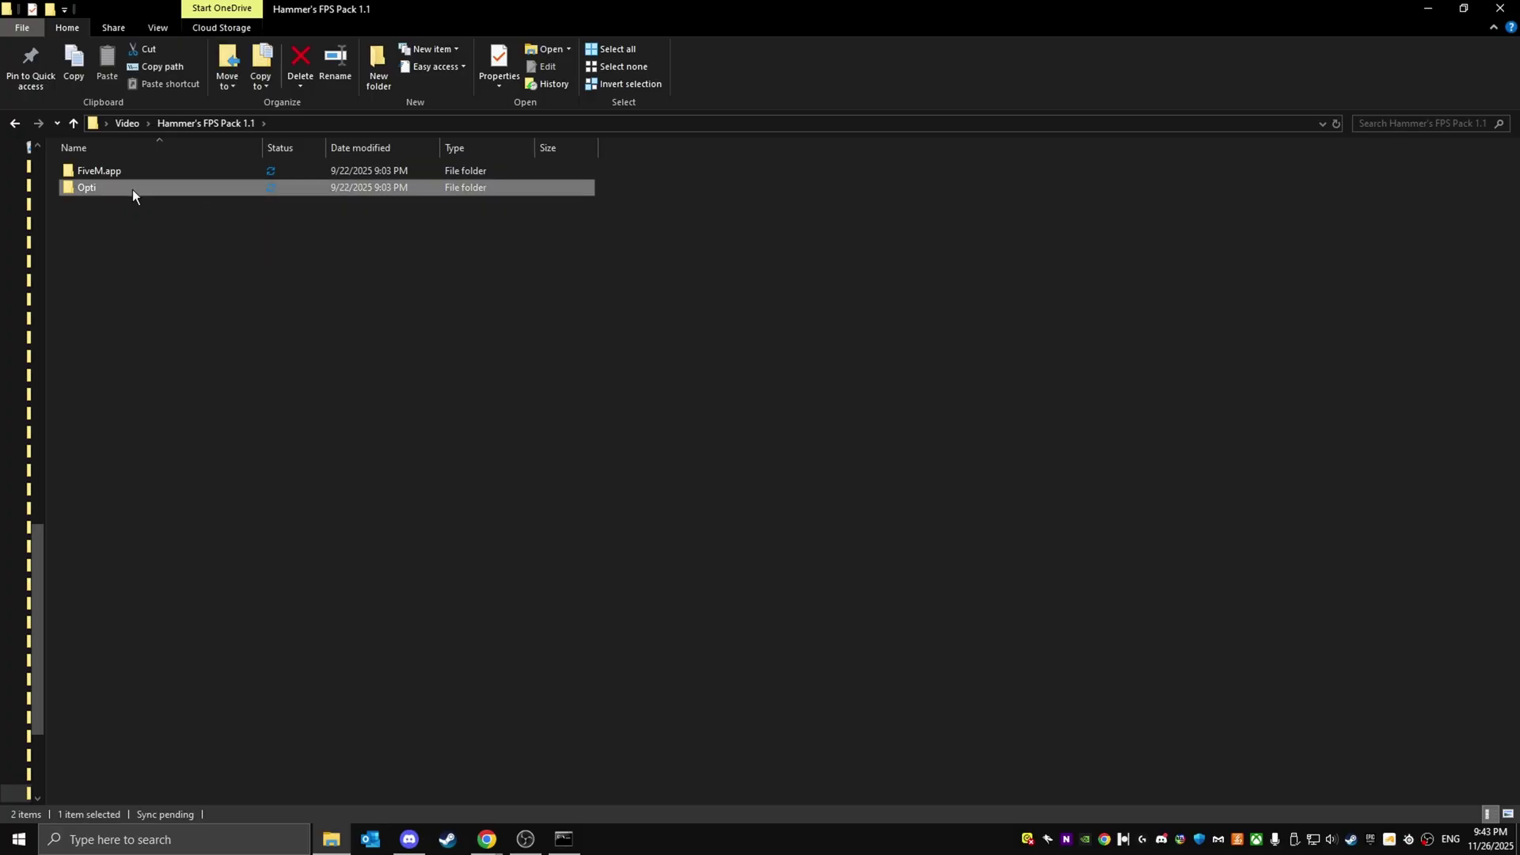
{"action": "double_click", "coordinate": [132, 188]}
{"action": "left_click", "coordinate": [117, 170]}
{"action": "double_click", "coordinate": [117, 169]}
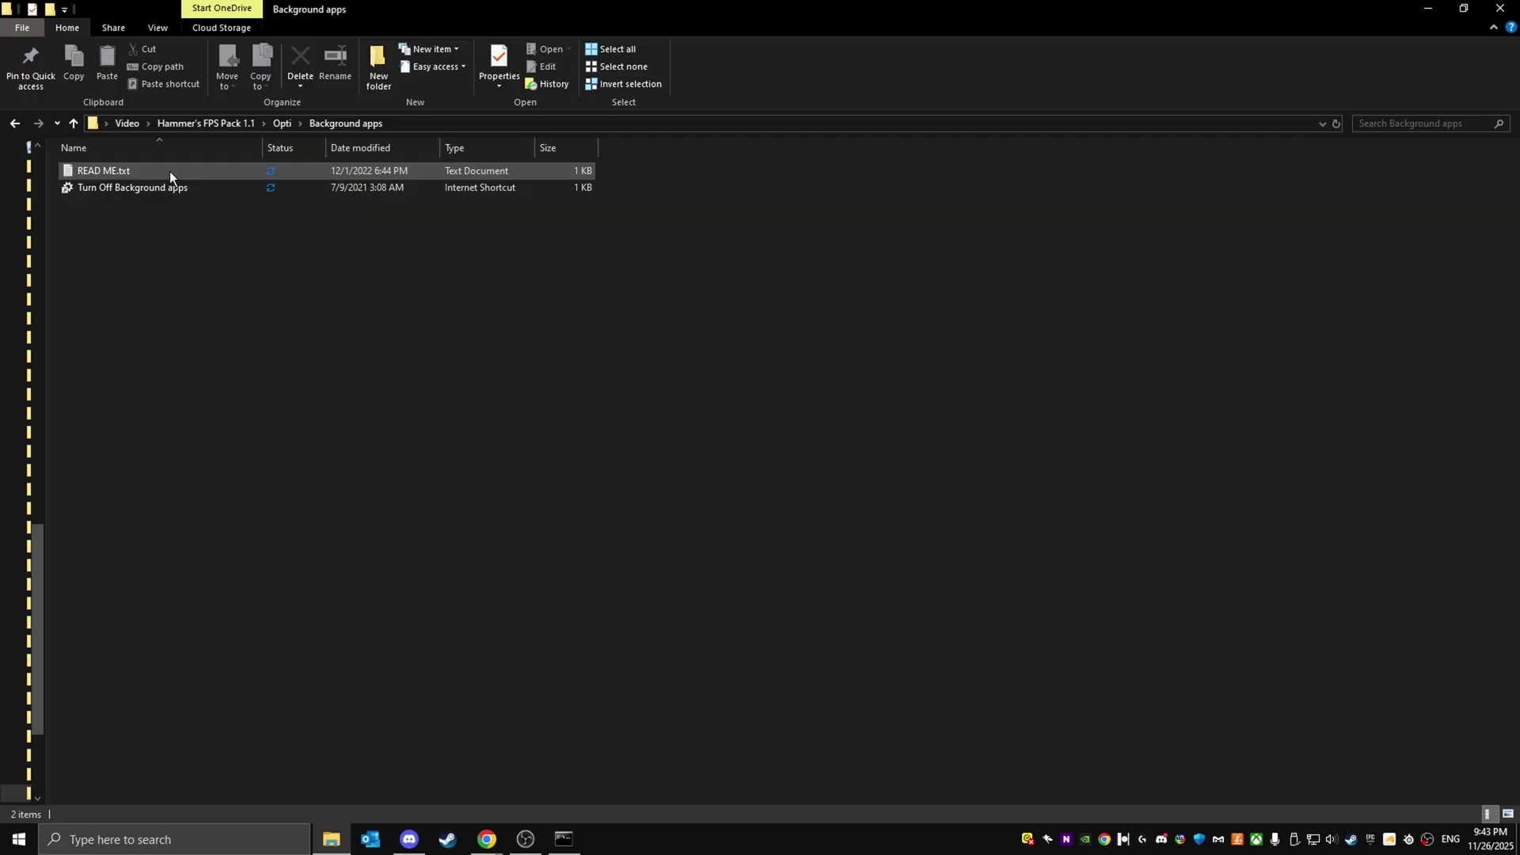
{"action": "left_click", "coordinate": [150, 171]}
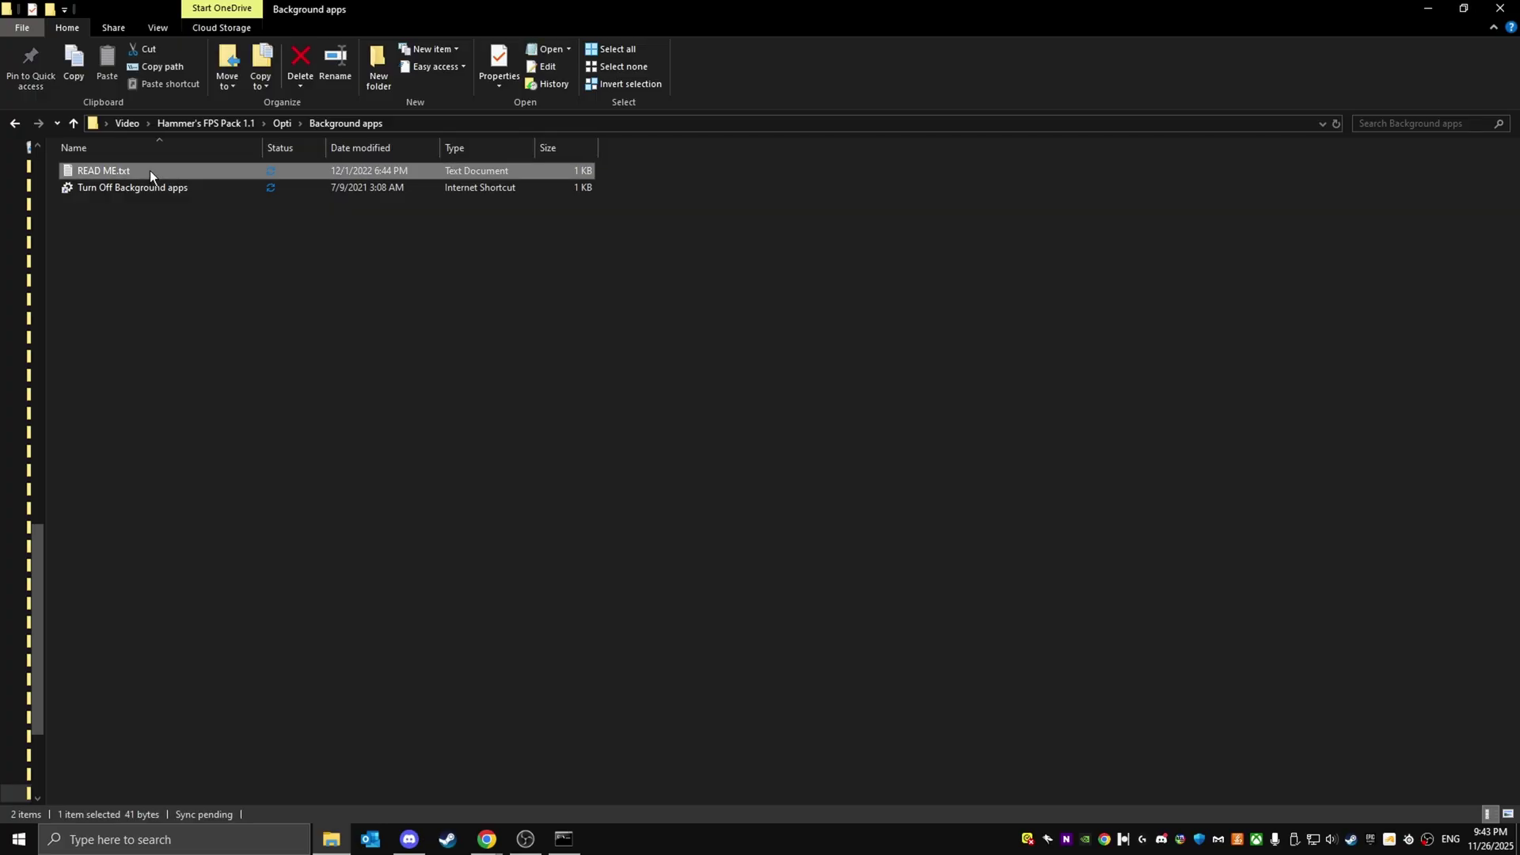
{"action": "left_click", "coordinate": [131, 189]}
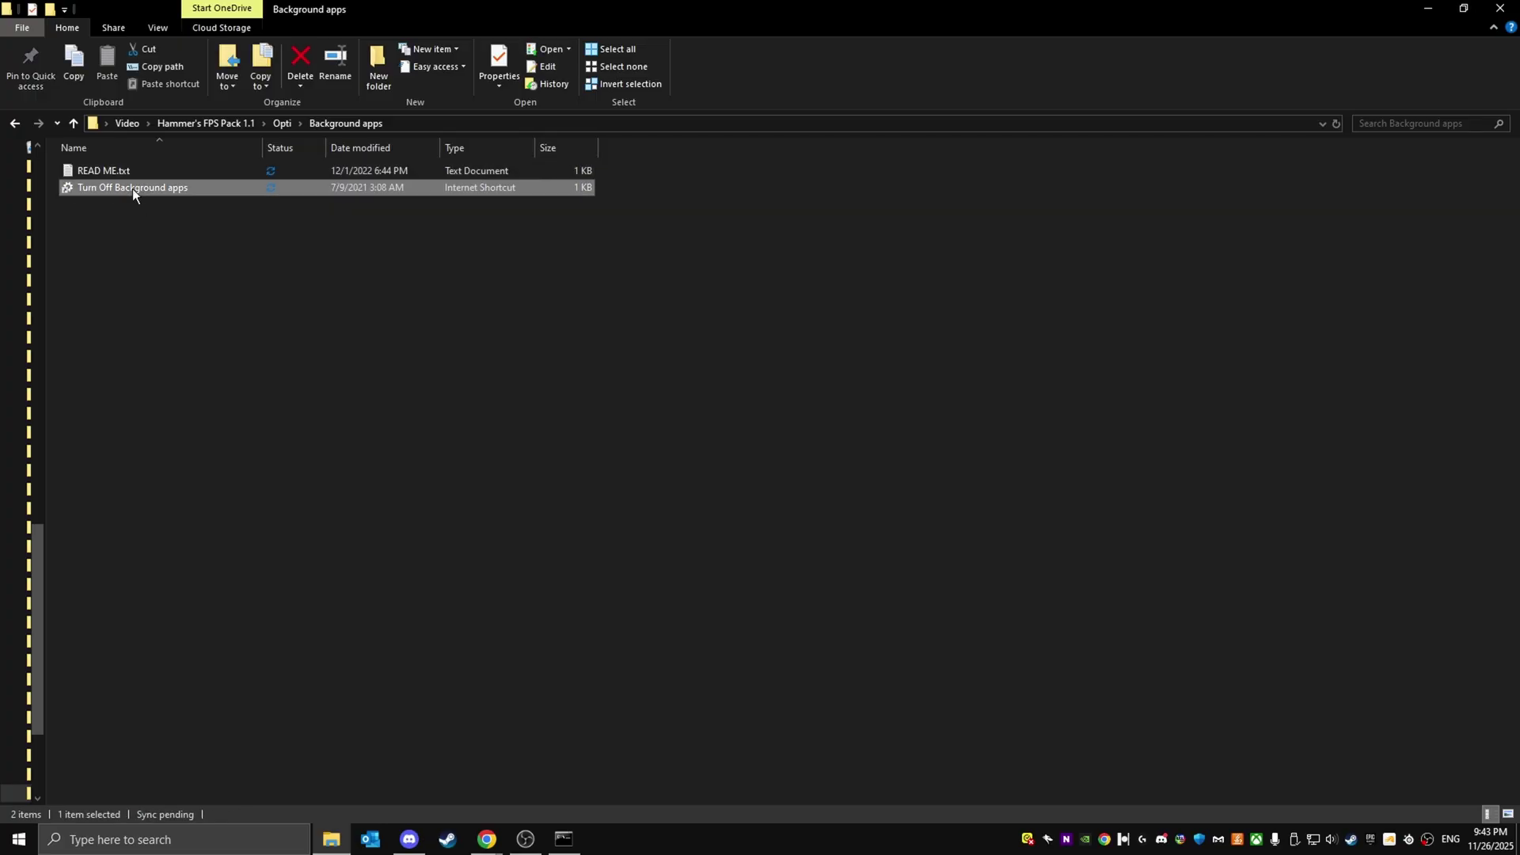
{"action": "right_click", "coordinate": [132, 188]}
{"action": "double_click", "coordinate": [93, 190]}
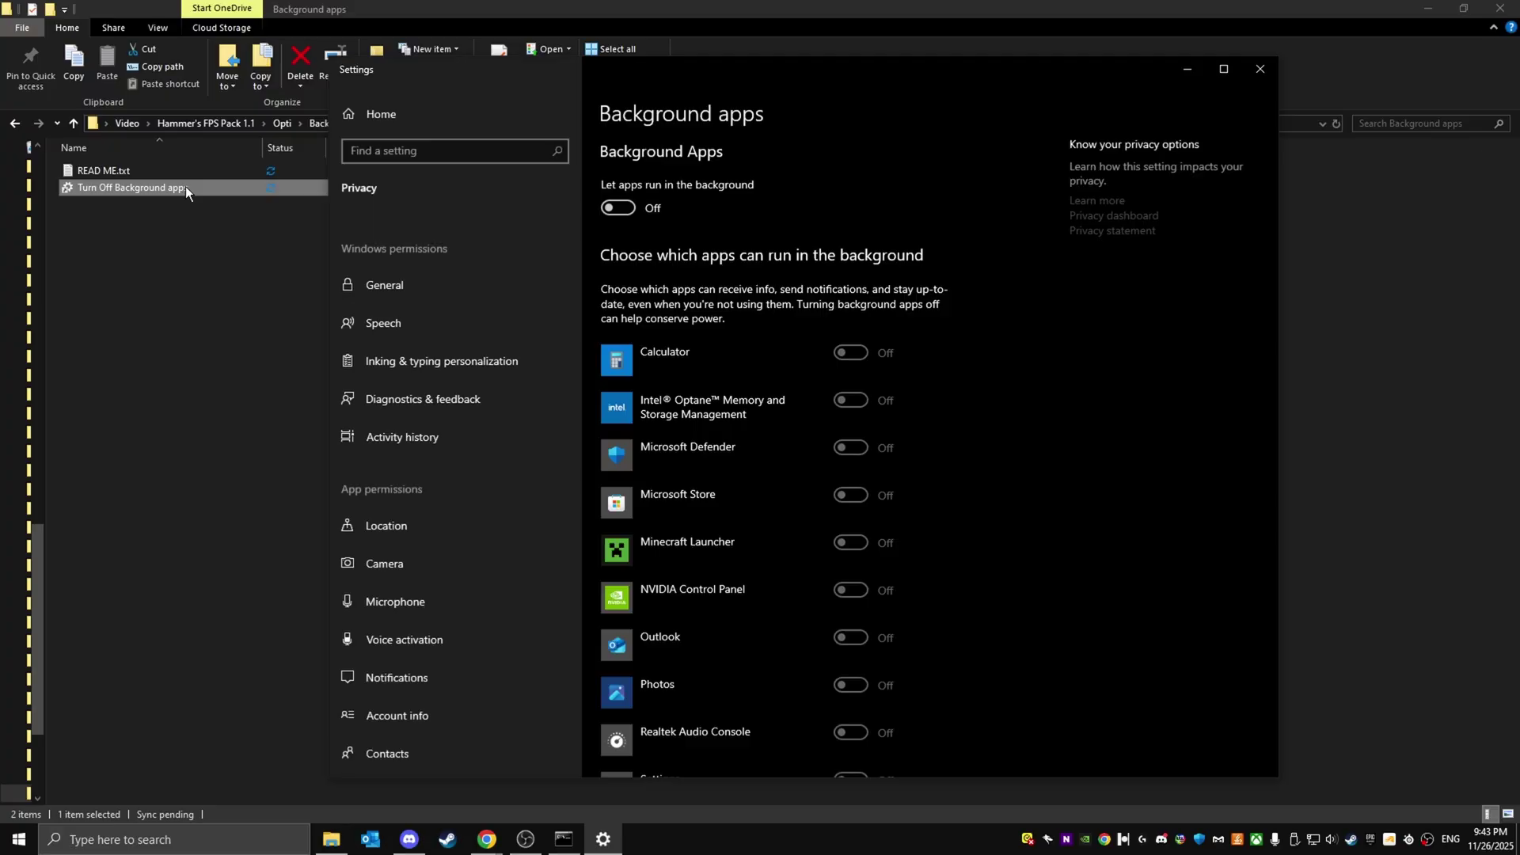
Step: Toggle letting apps run in the background on and back off, check the app list, and close Settings
{"action": "left_click", "coordinate": [630, 208]}
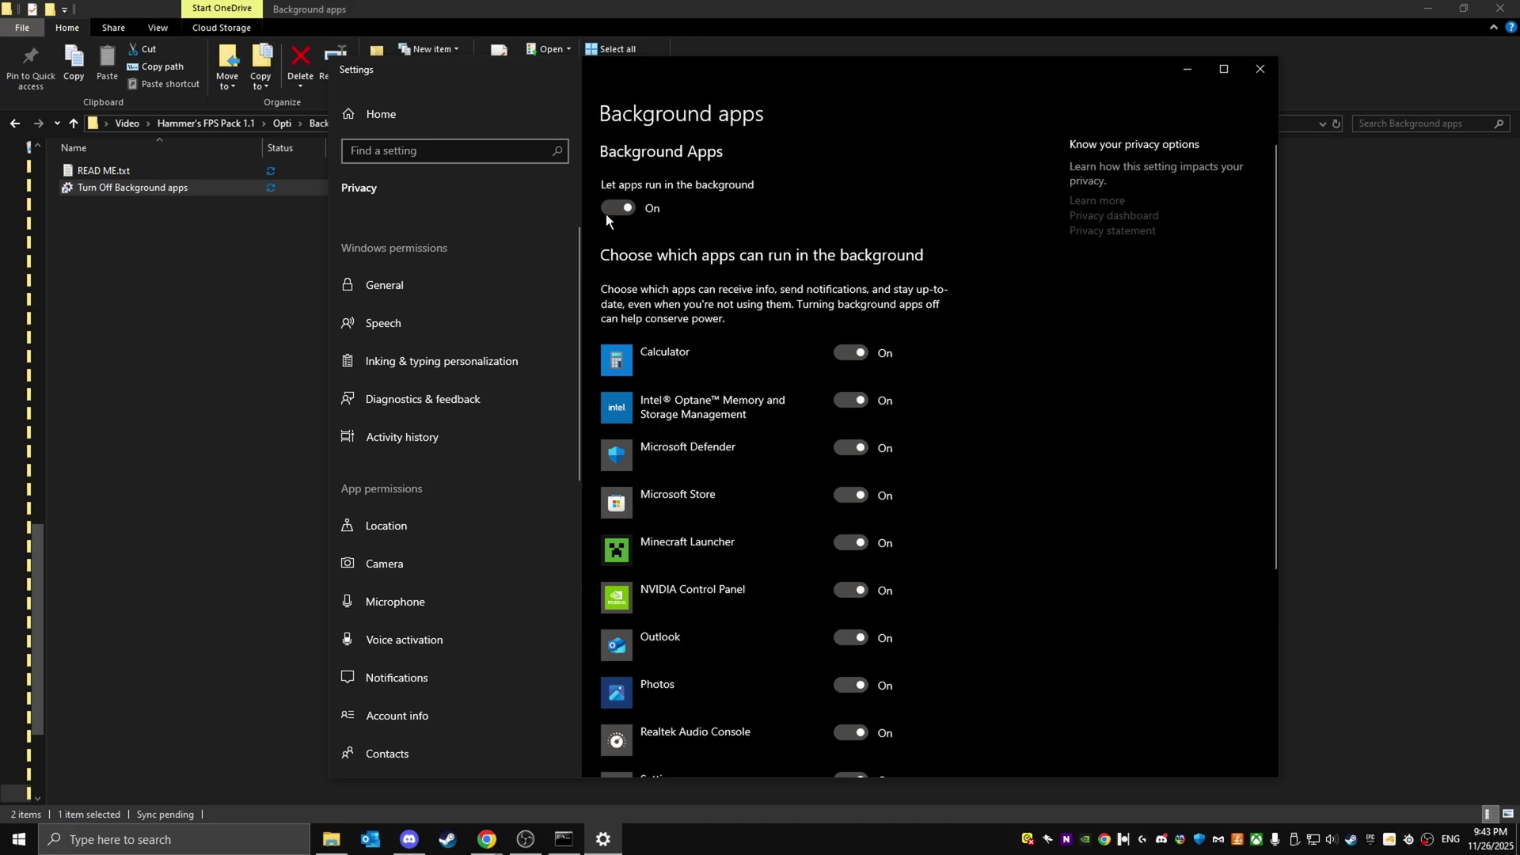
{"action": "left_click", "coordinate": [607, 210]}
{"action": "scroll", "coordinate": [713, 372], "scroll_direction": "down", "scroll_amount": 5}
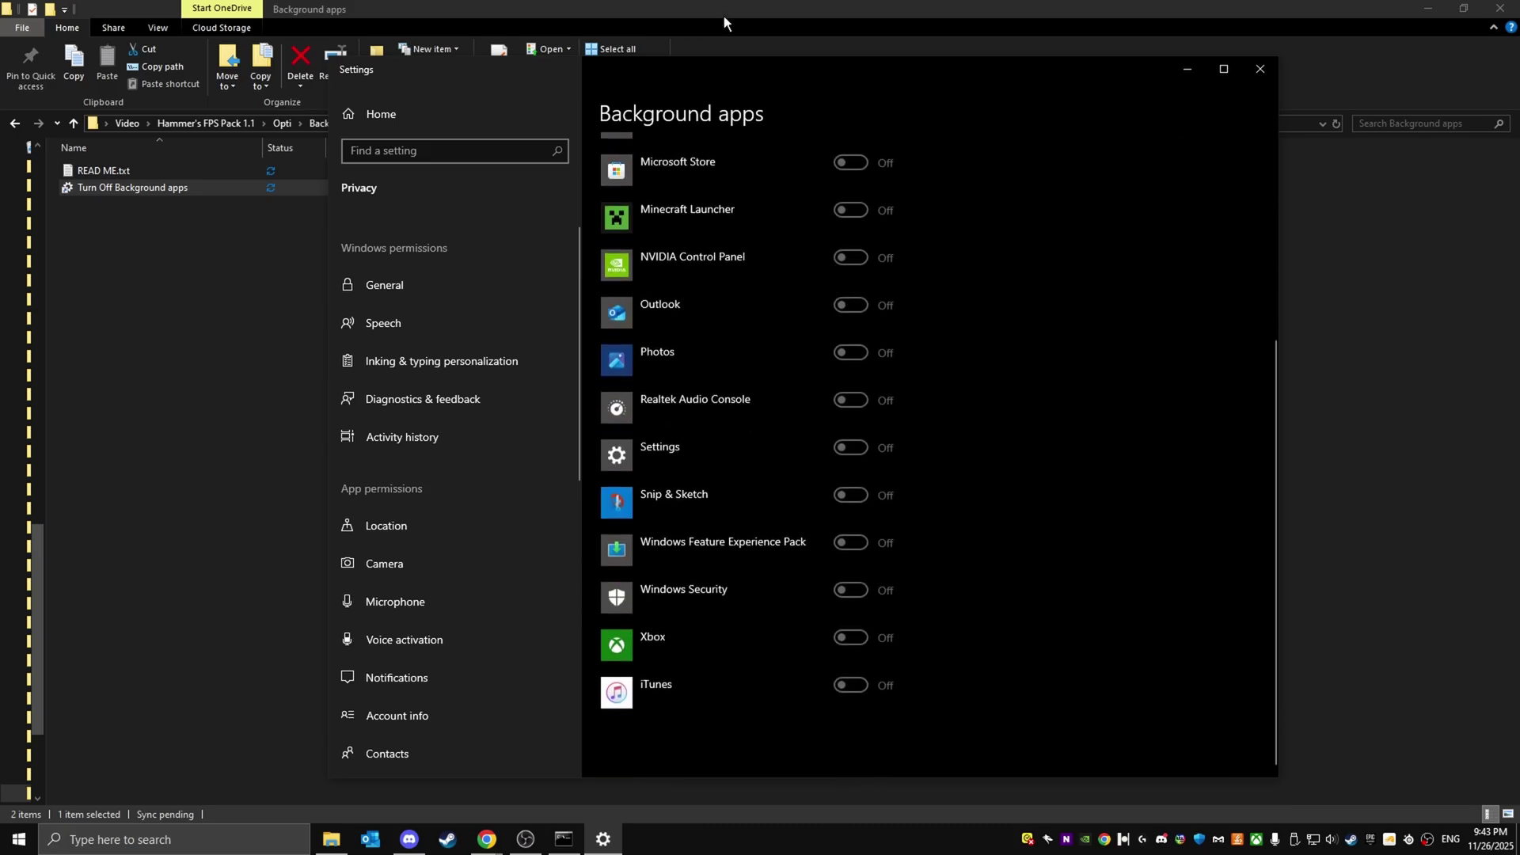
{"action": "scroll", "coordinate": [781, 396], "scroll_direction": "up", "scroll_amount": 5}
{"action": "scroll", "coordinate": [794, 374], "scroll_direction": "down", "scroll_amount": 3}
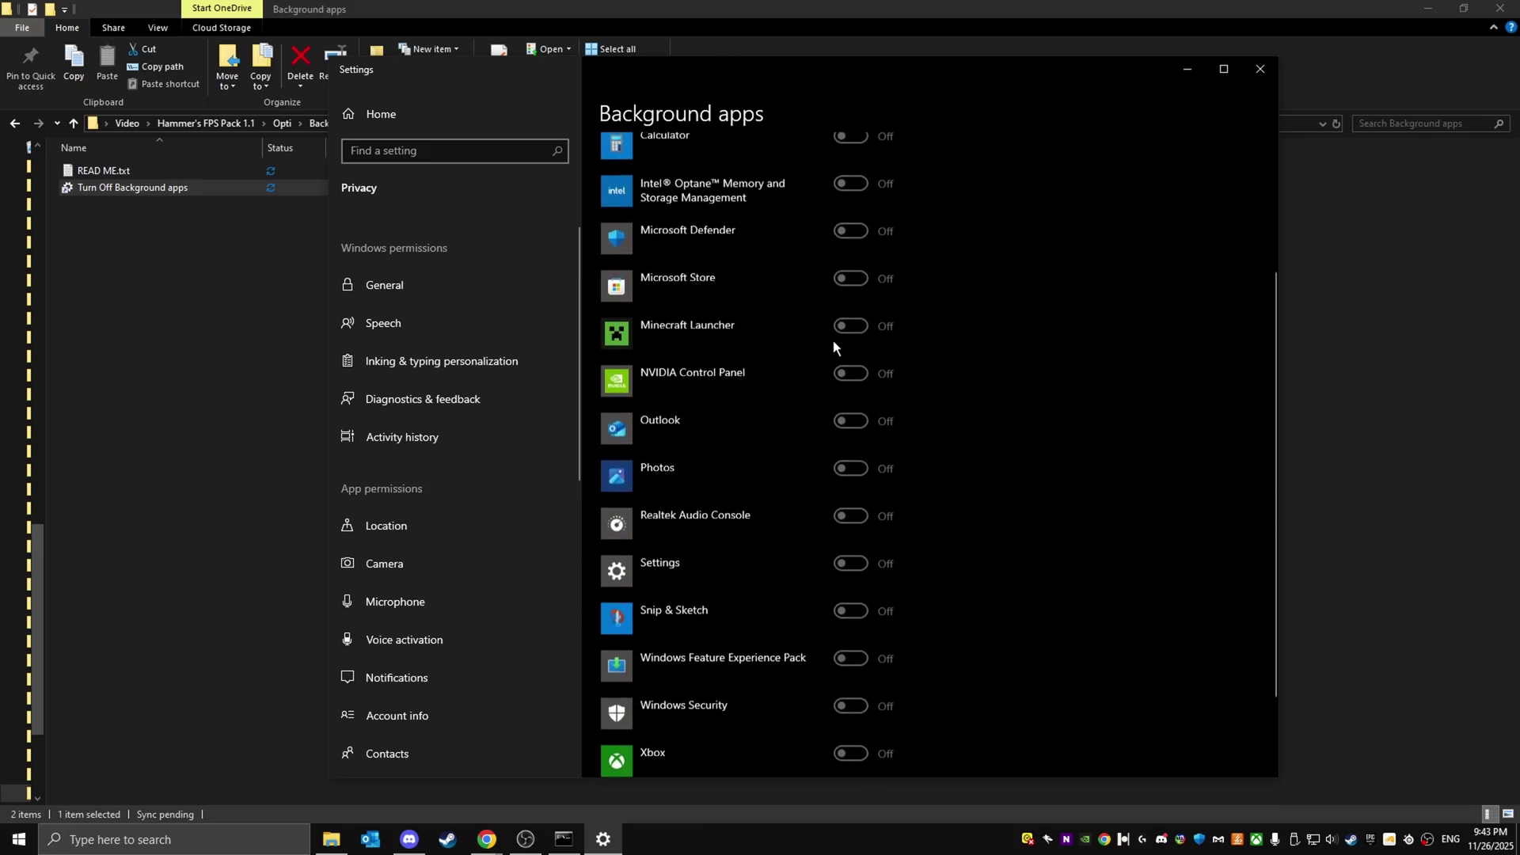
{"action": "left_click", "coordinate": [1262, 67]}
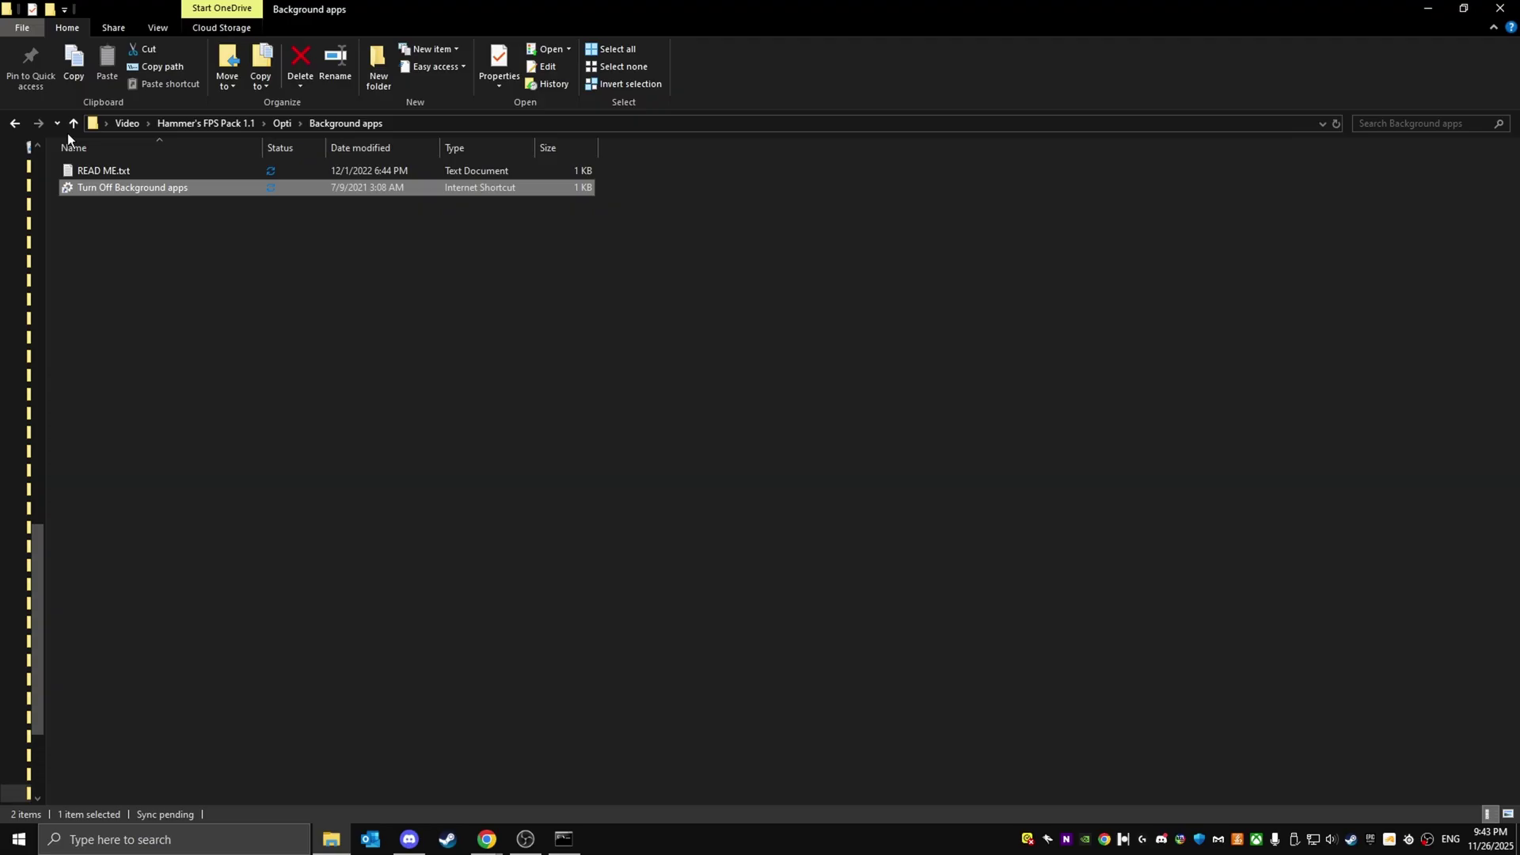
Step: Run Cleaner.bat from Opti's Cleanup folder as administrator and close its window once the cleaning ends
{"action": "left_click", "coordinate": [14, 124]}
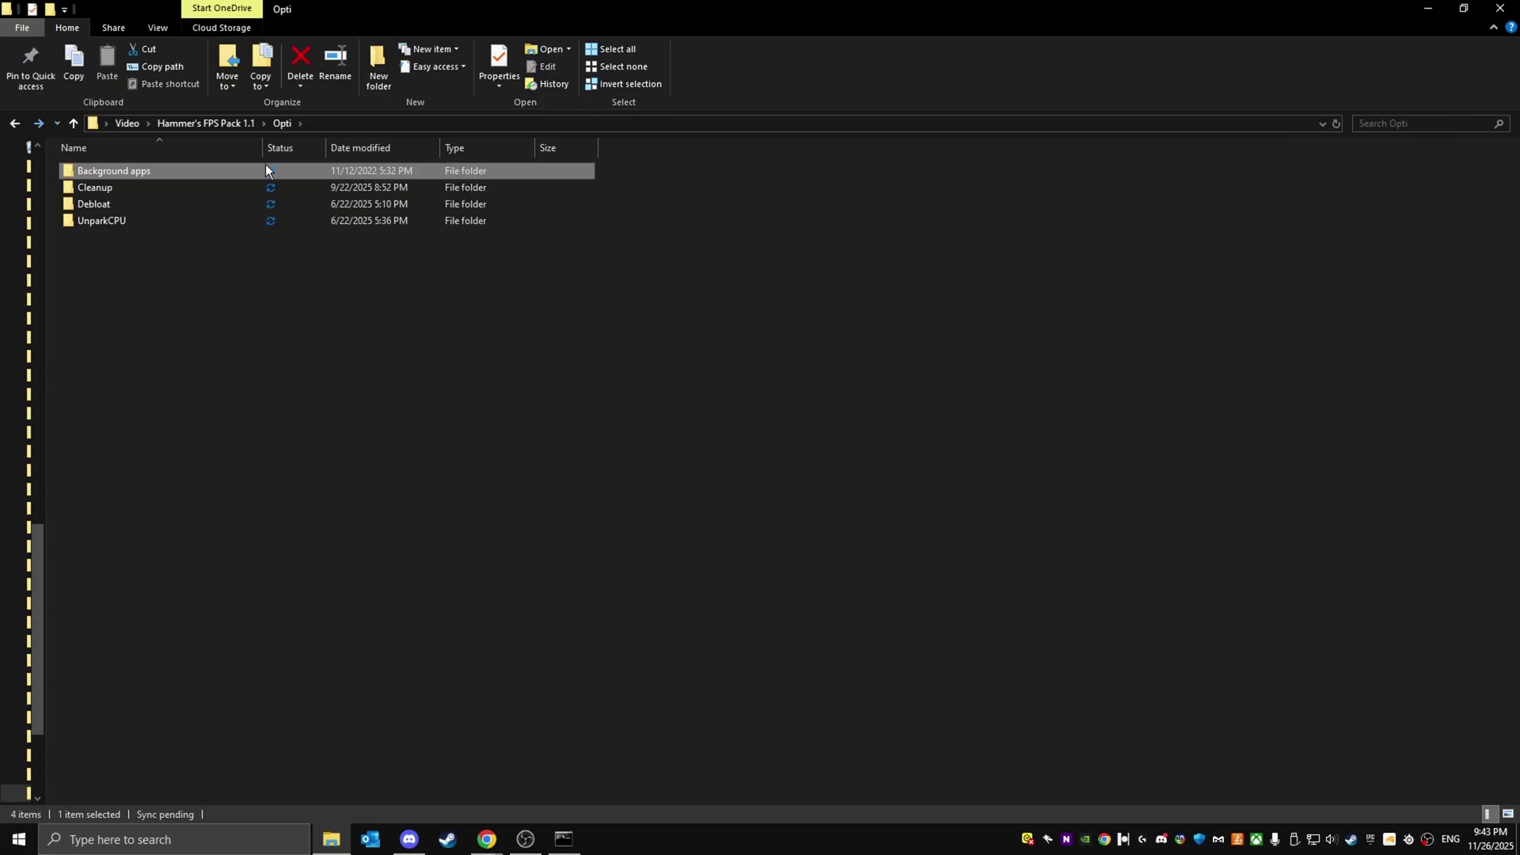
{"action": "double_click", "coordinate": [155, 187]}
{"action": "right_click", "coordinate": [134, 173]}
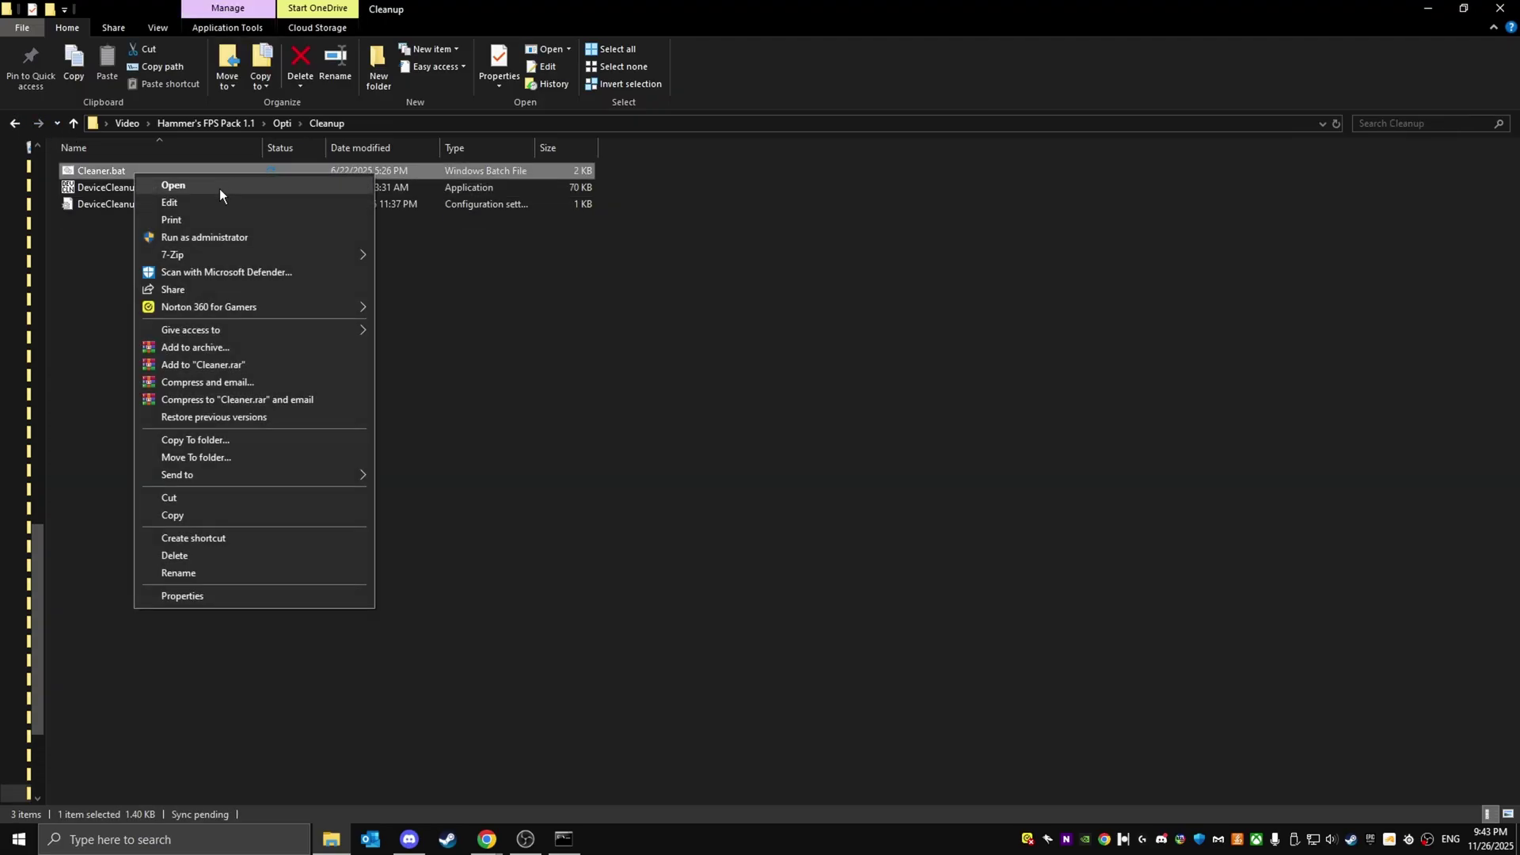
{"action": "left_click", "coordinate": [194, 236]}
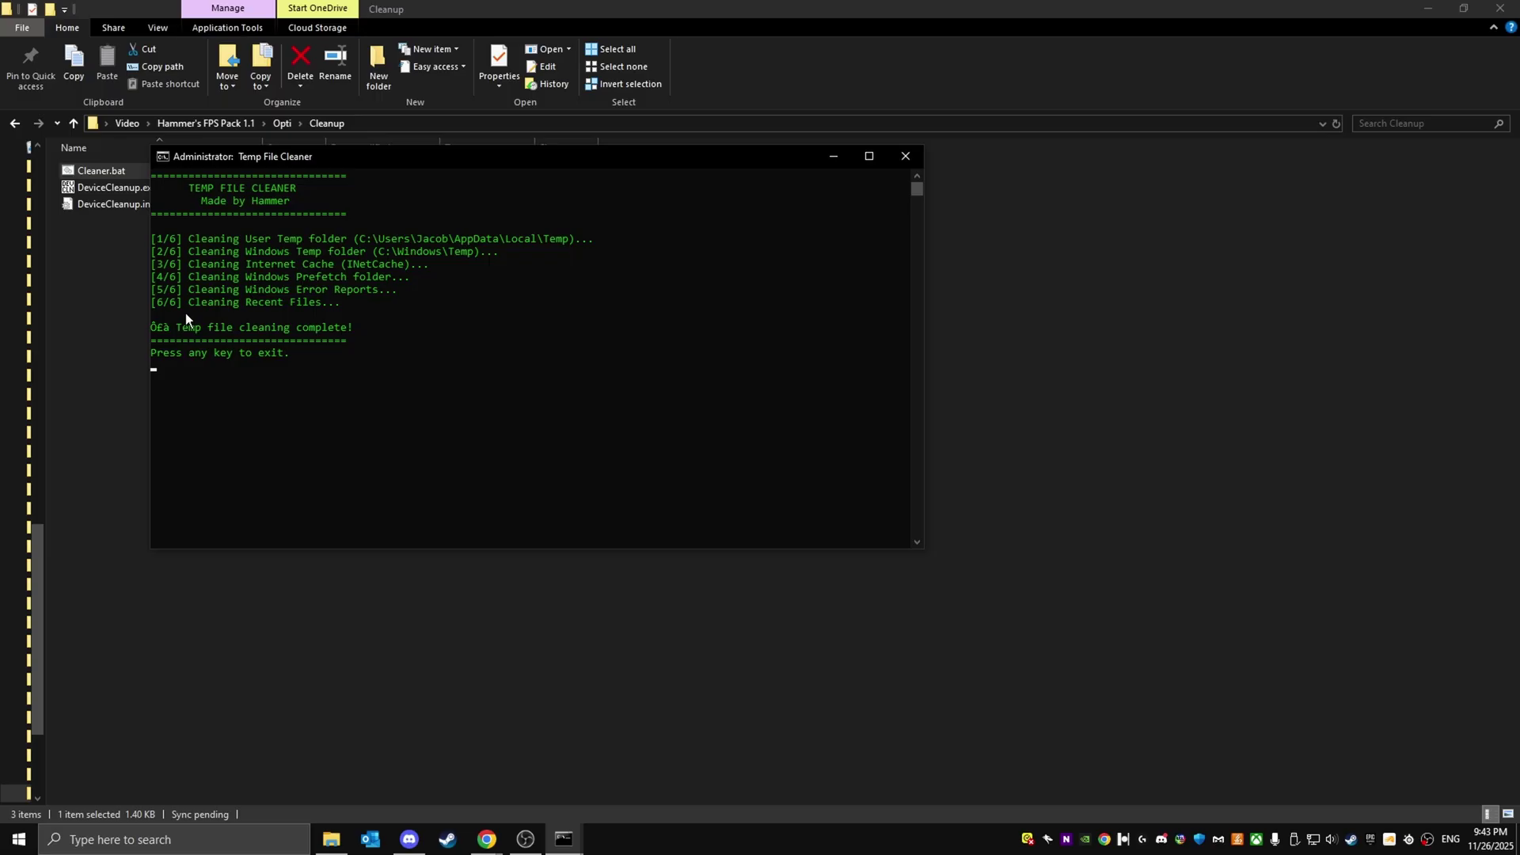
{"action": "left_click_drag", "start_coordinate": [203, 260], "coordinate": [595, 339]}
{"action": "left_click", "coordinate": [905, 156]}
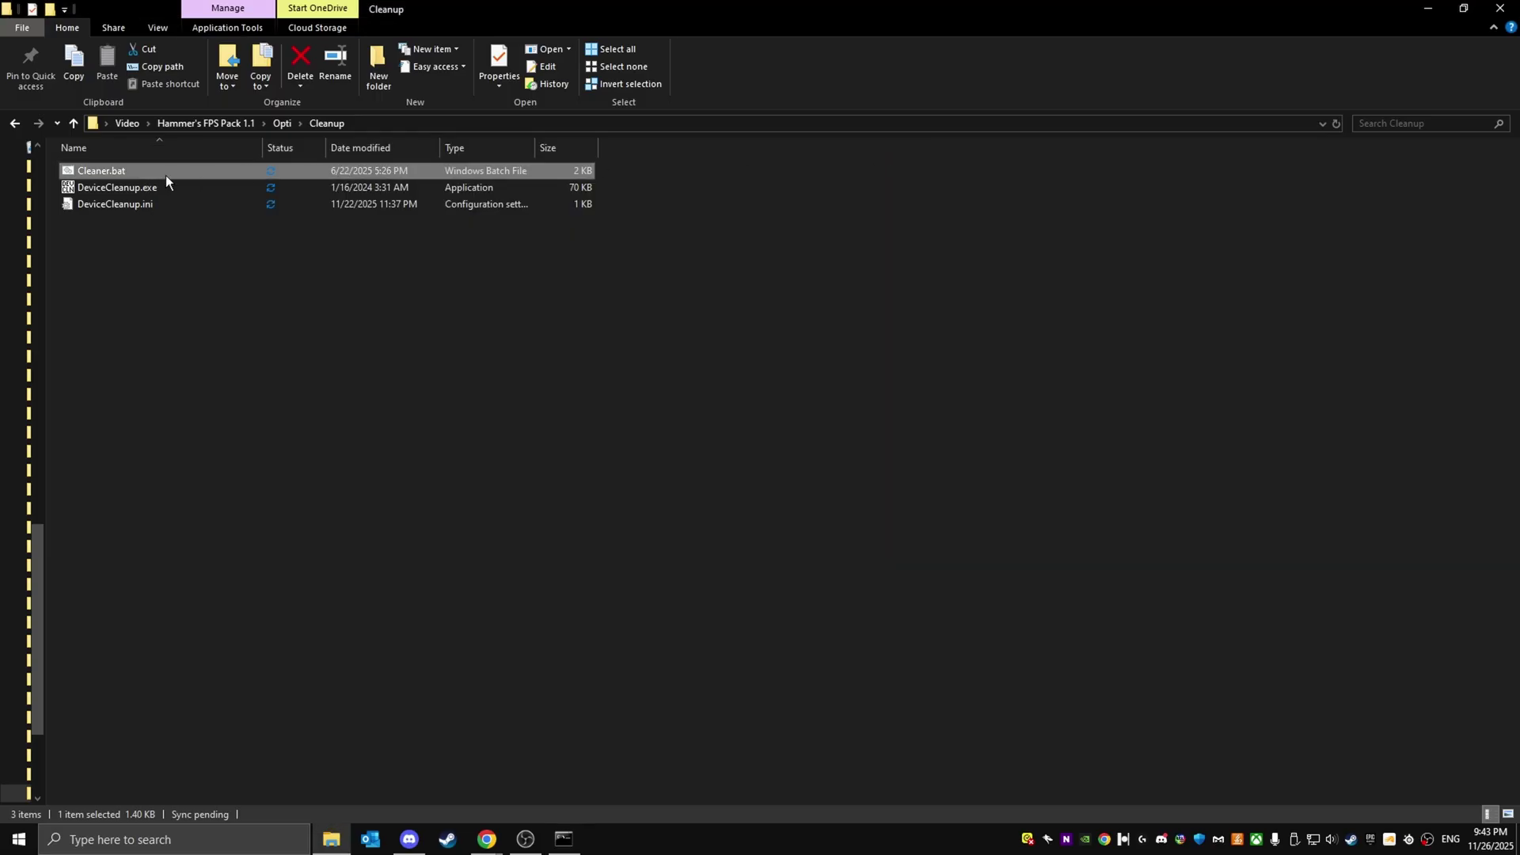
Step: Delete the DeviceCleanup.ini configuration file from the Cleanup folder
{"action": "left_click", "coordinate": [96, 191]}
{"action": "right_click", "coordinate": [96, 190]}
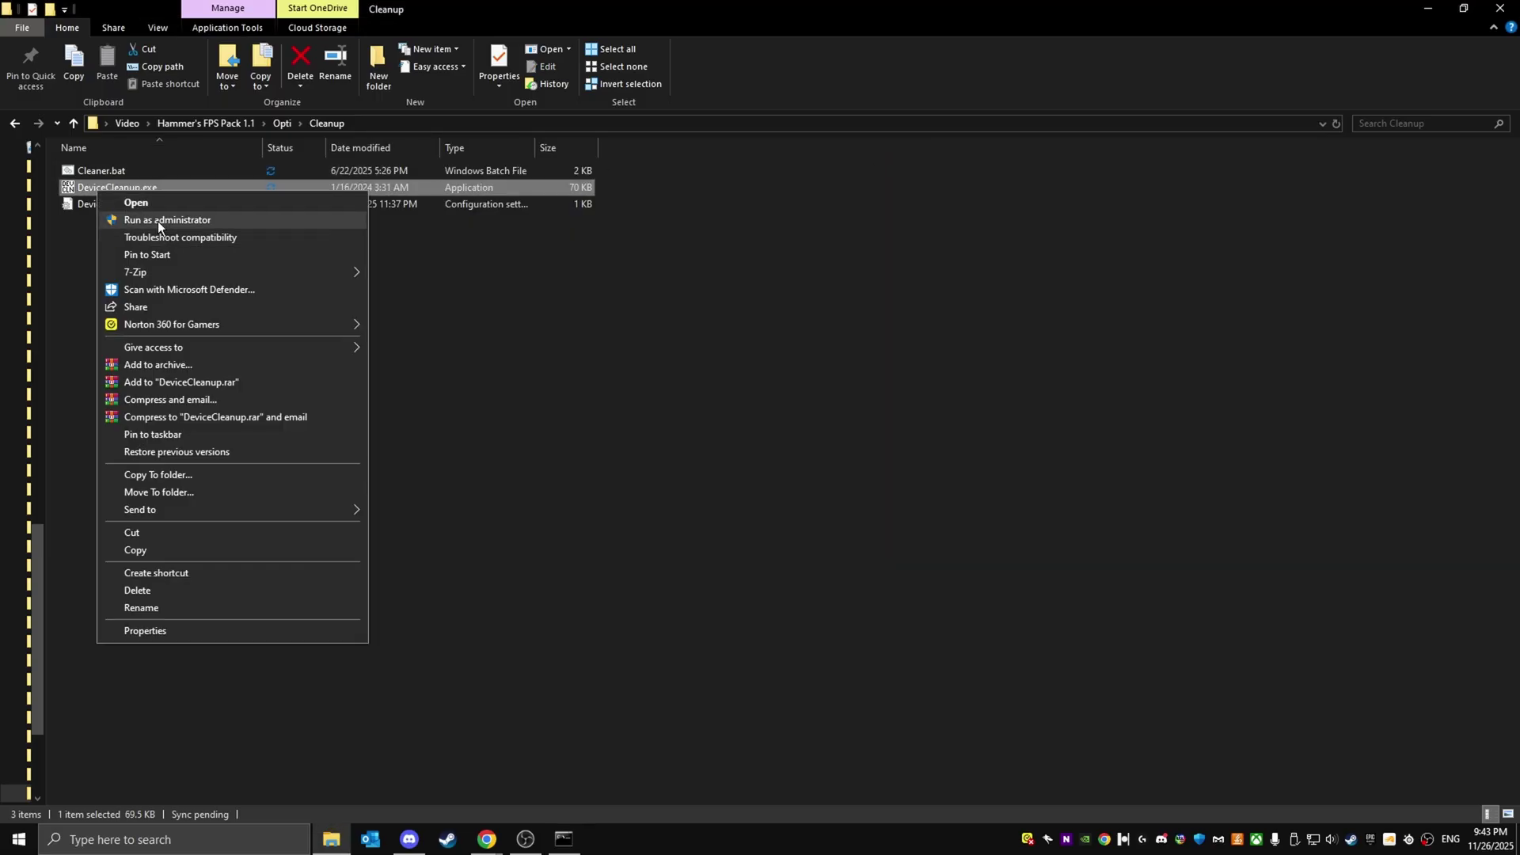
{"action": "left_click", "coordinate": [397, 206]}
{"action": "right_click", "coordinate": [396, 206]}
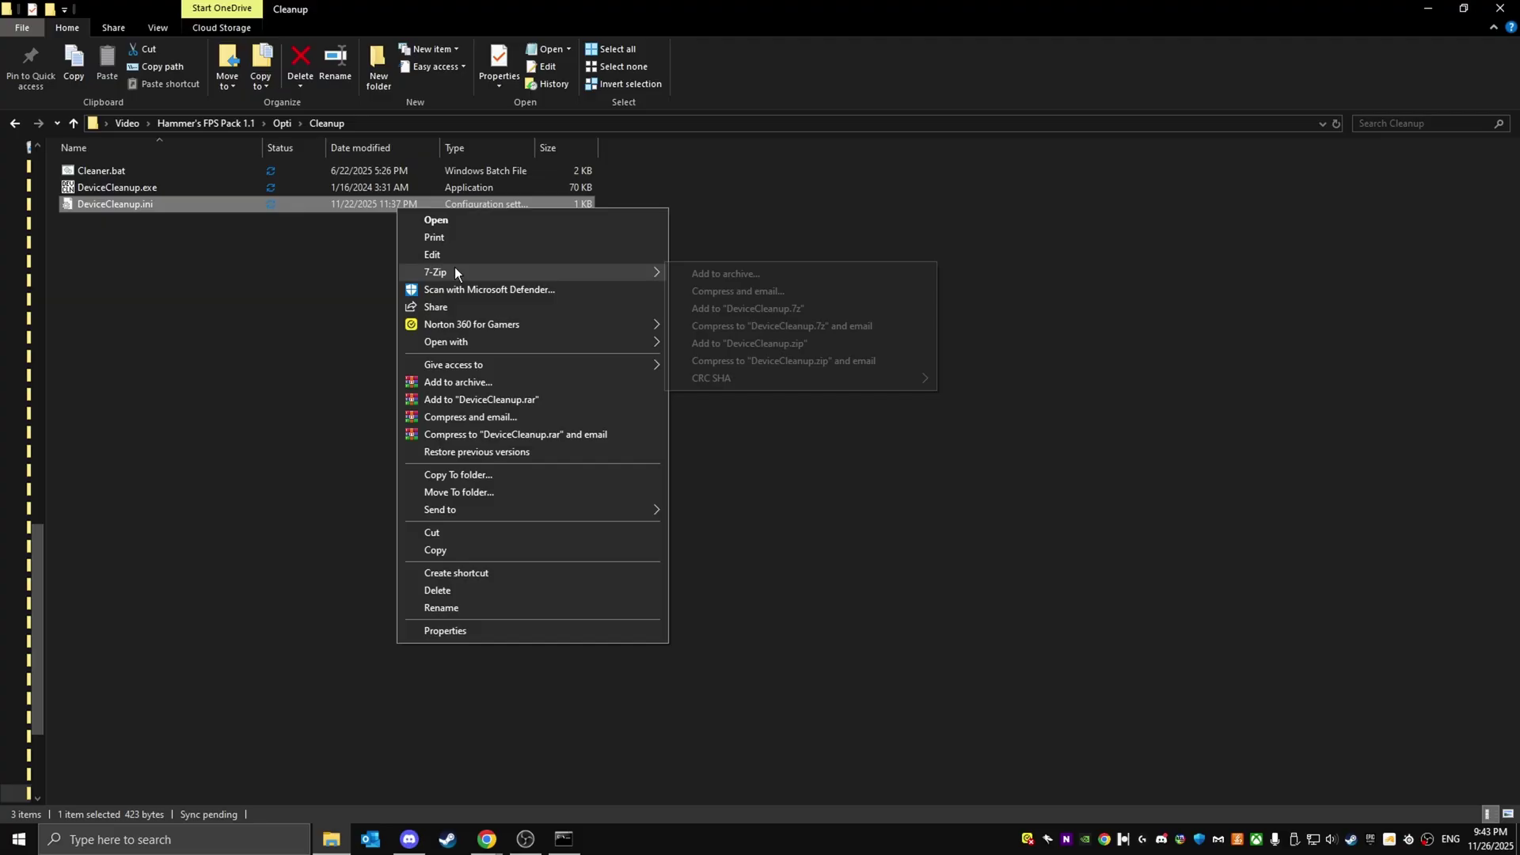
{"action": "left_click", "coordinate": [437, 590]}
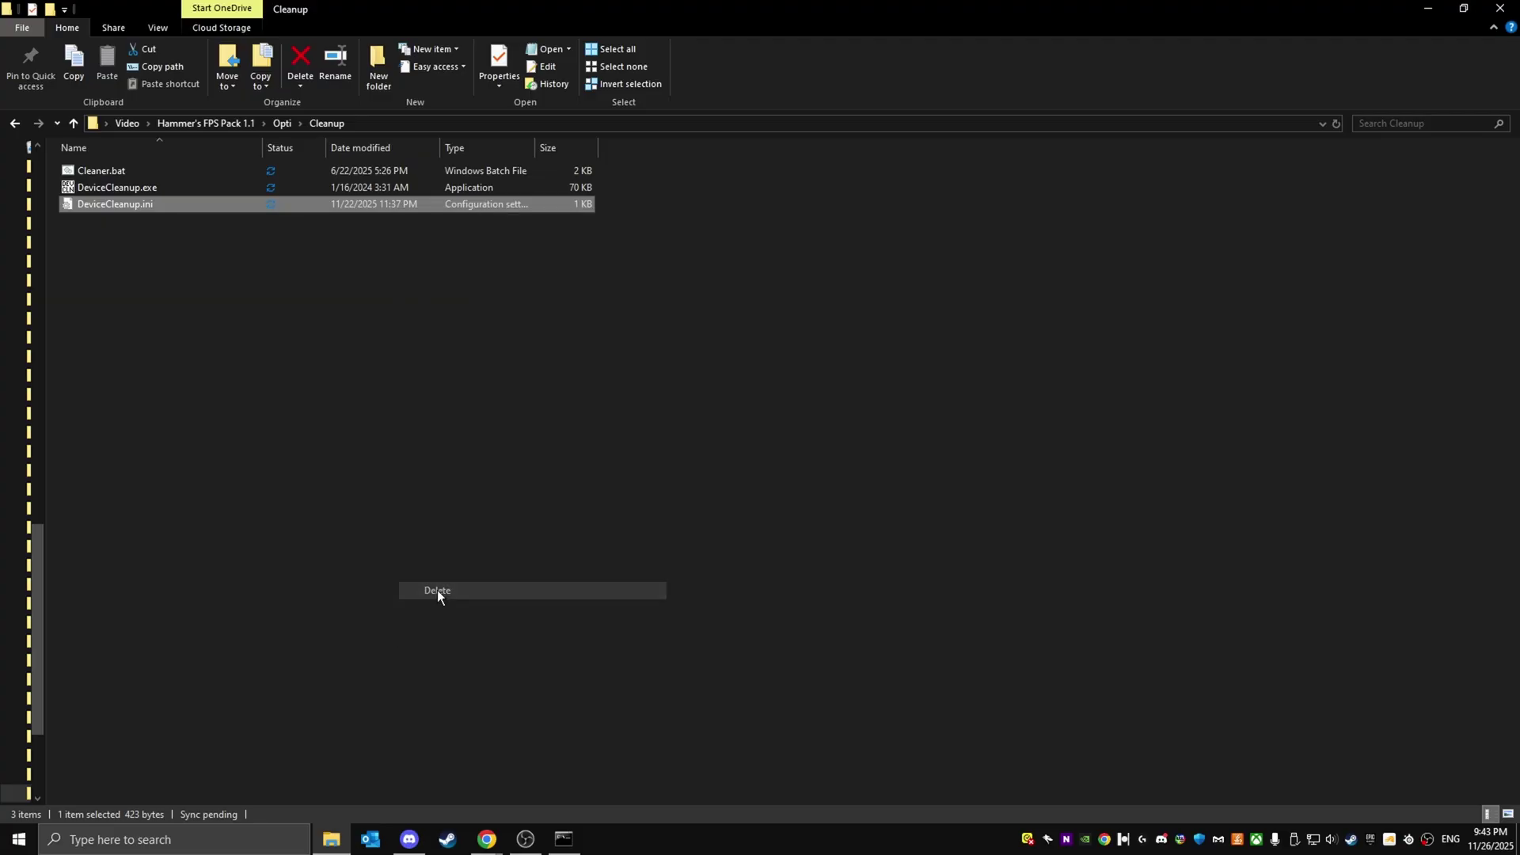
Step: Run DeviceCleanup.exe from the Cleanup folder as administrator
{"action": "left_click", "coordinate": [77, 187]}
{"action": "right_click", "coordinate": [78, 188]}
{"action": "left_click", "coordinate": [135, 218]}
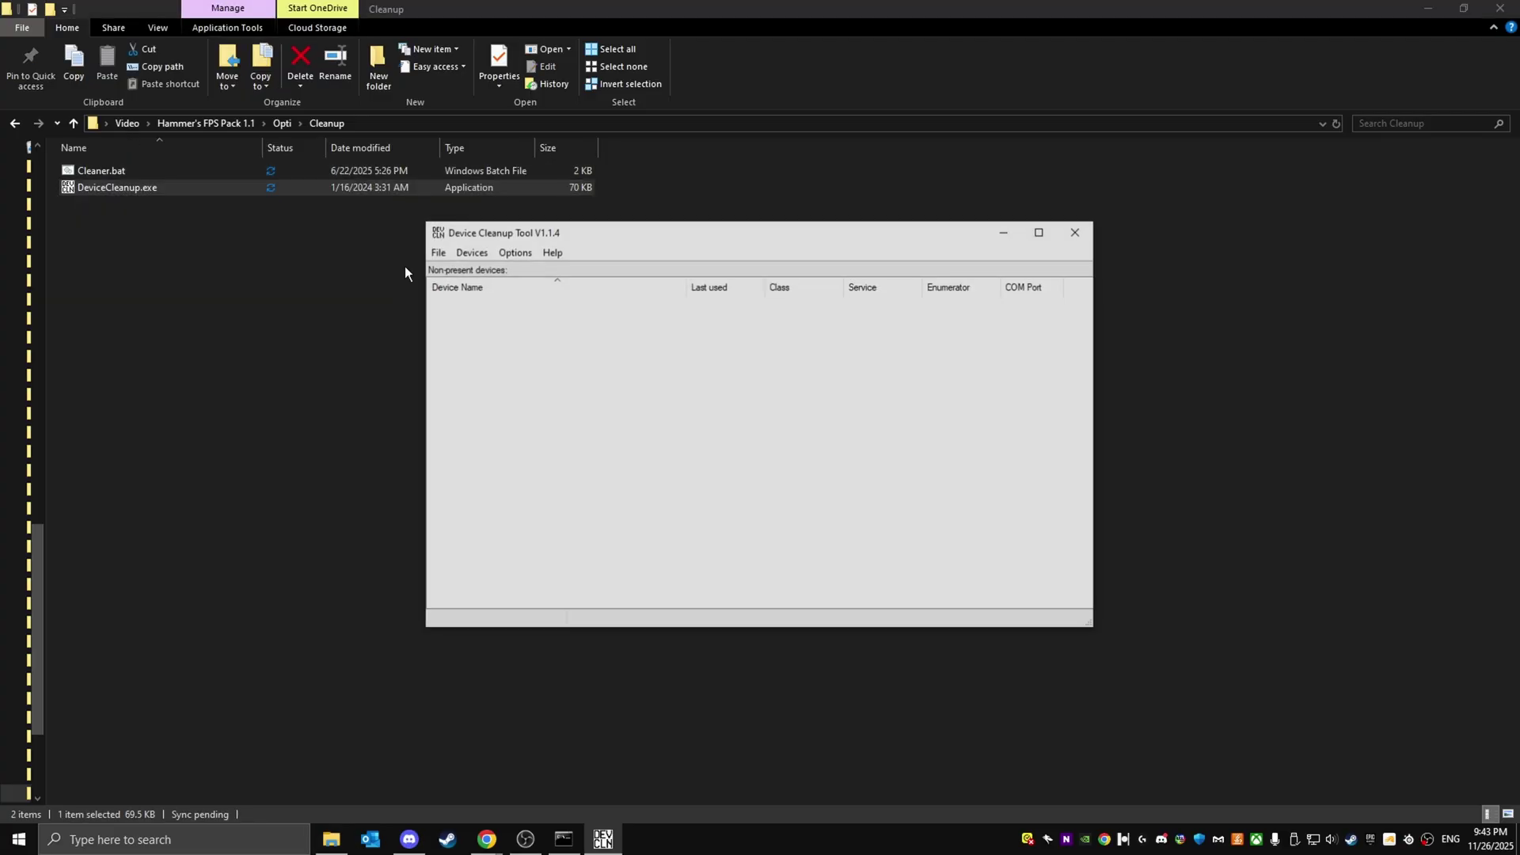
Step: Select all non-present devices in Device Cleanup Tool, remove them, and close the tool
{"action": "left_click", "coordinate": [437, 252]}
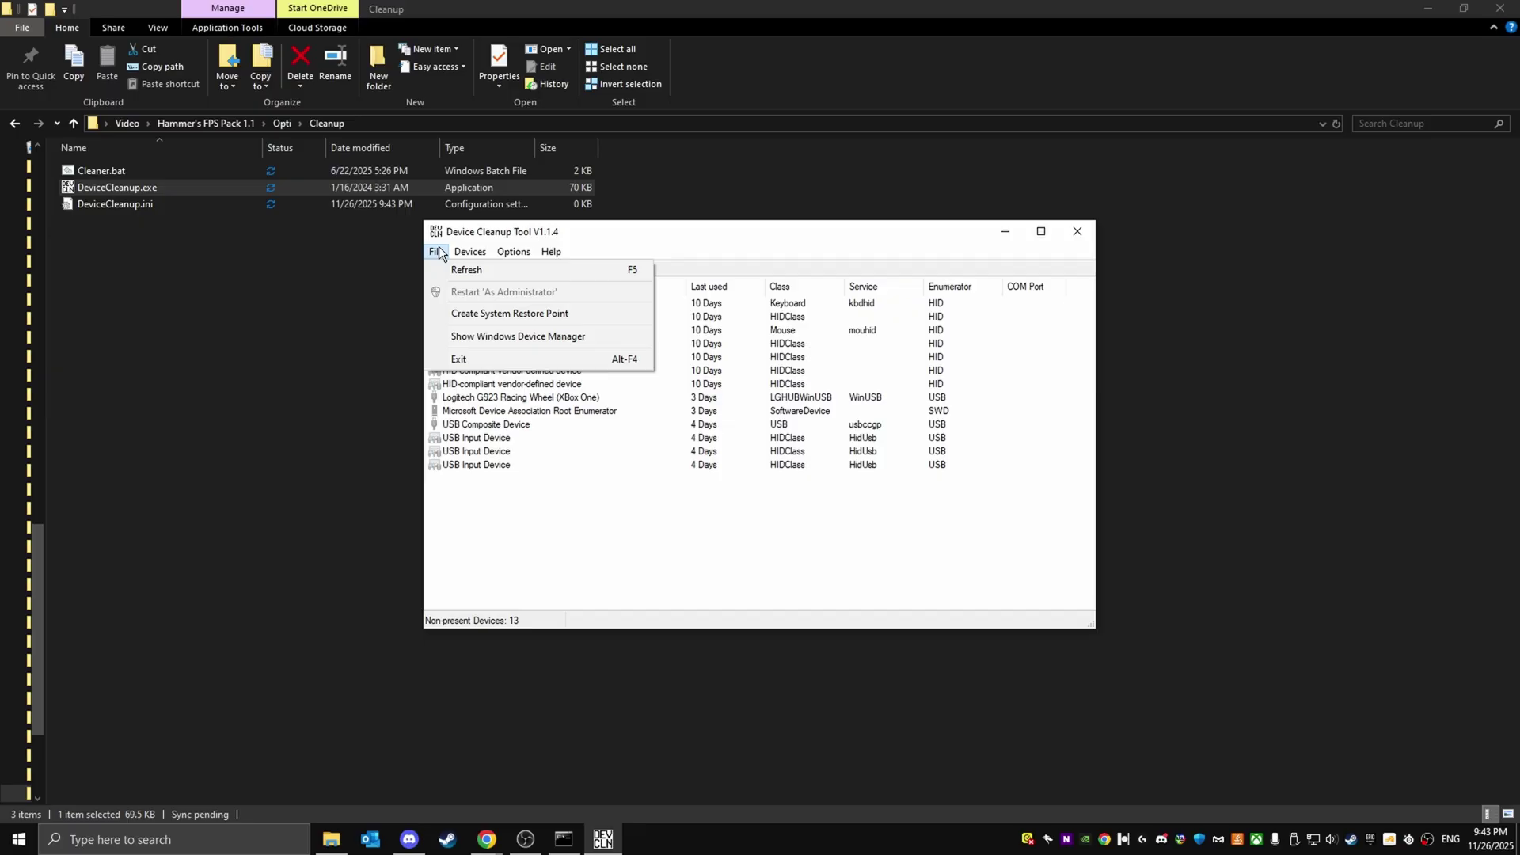
{"action": "mouse_move", "coordinate": [473, 253]}
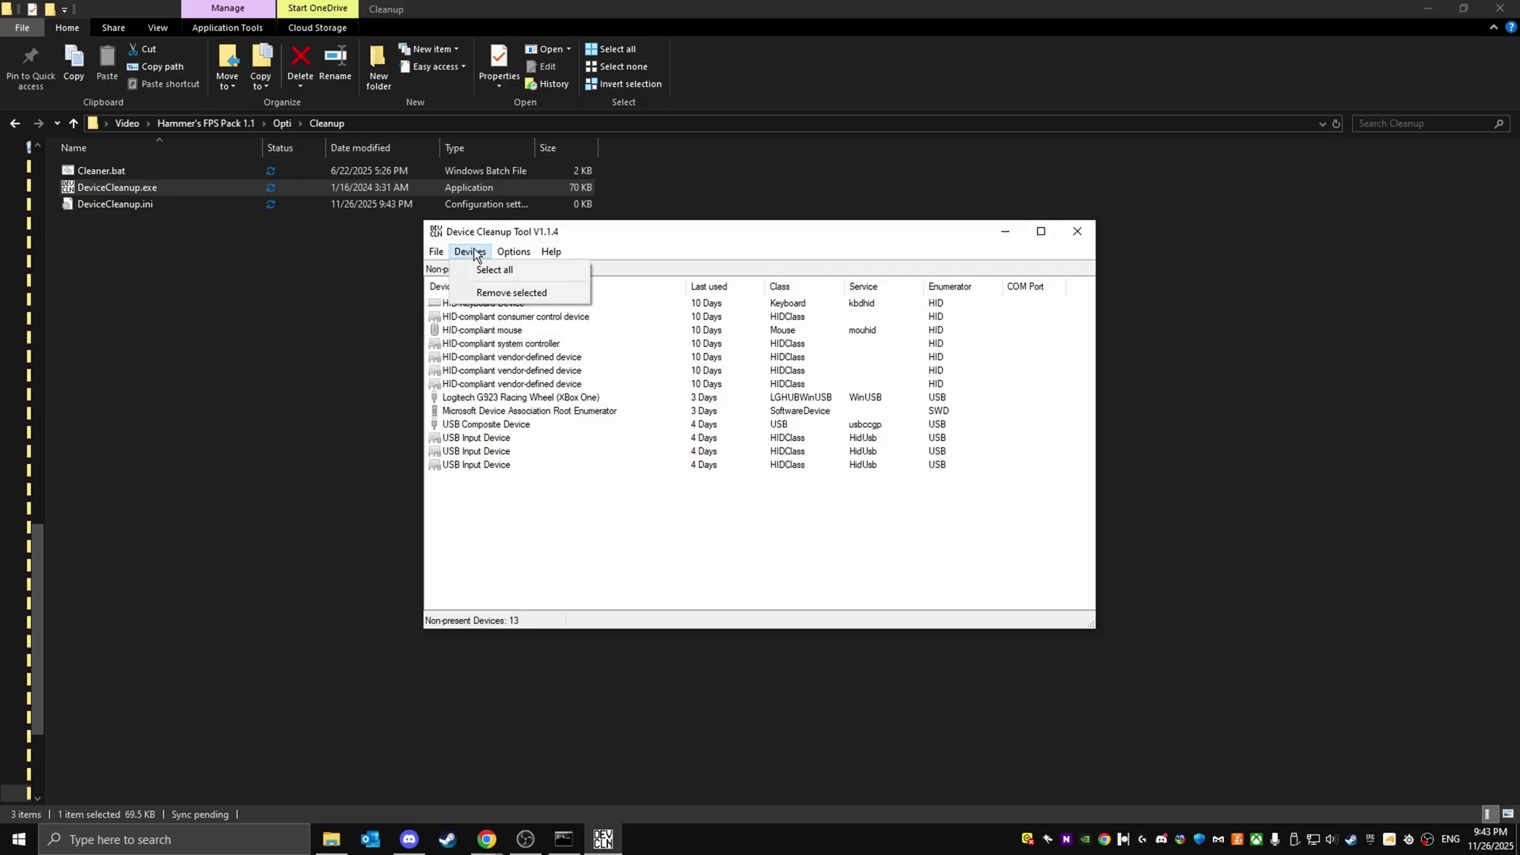
{"action": "left_click", "coordinate": [495, 270]}
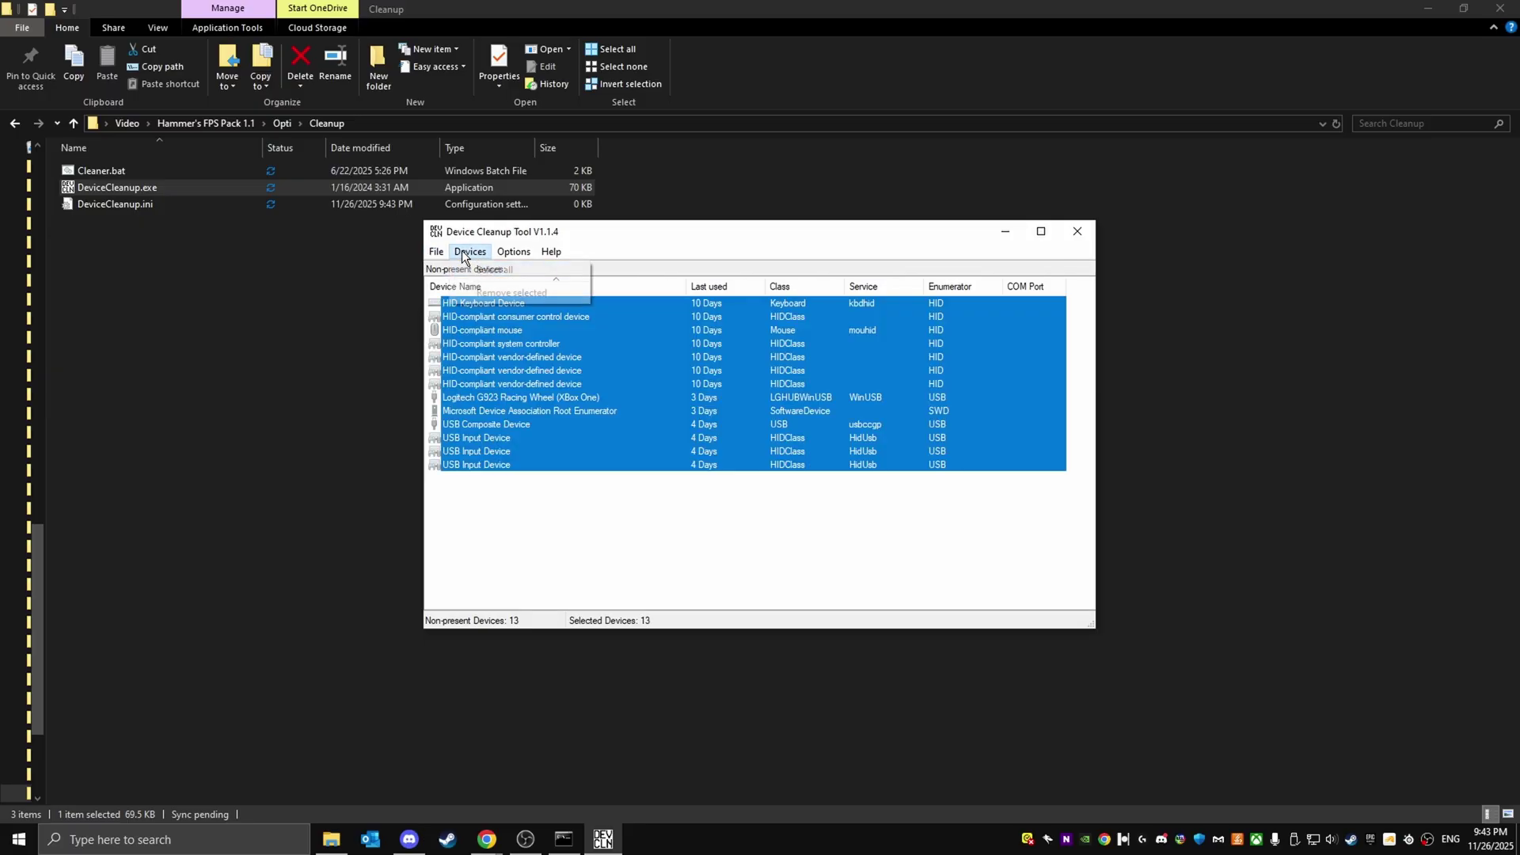
{"action": "left_click", "coordinate": [467, 251]}
{"action": "left_click", "coordinate": [494, 293]}
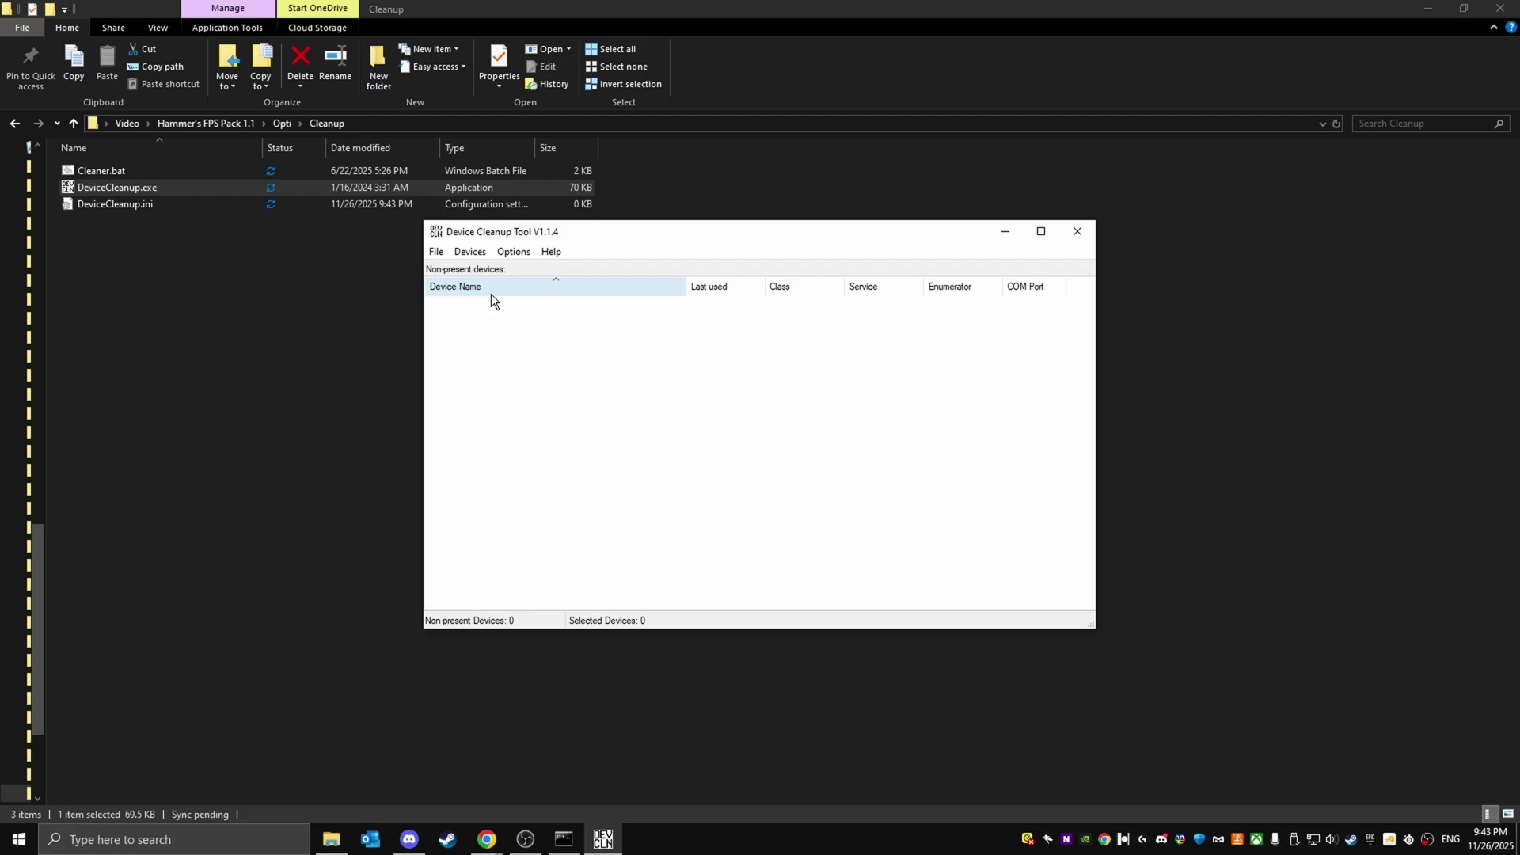
{"action": "left_click", "coordinate": [1067, 232]}
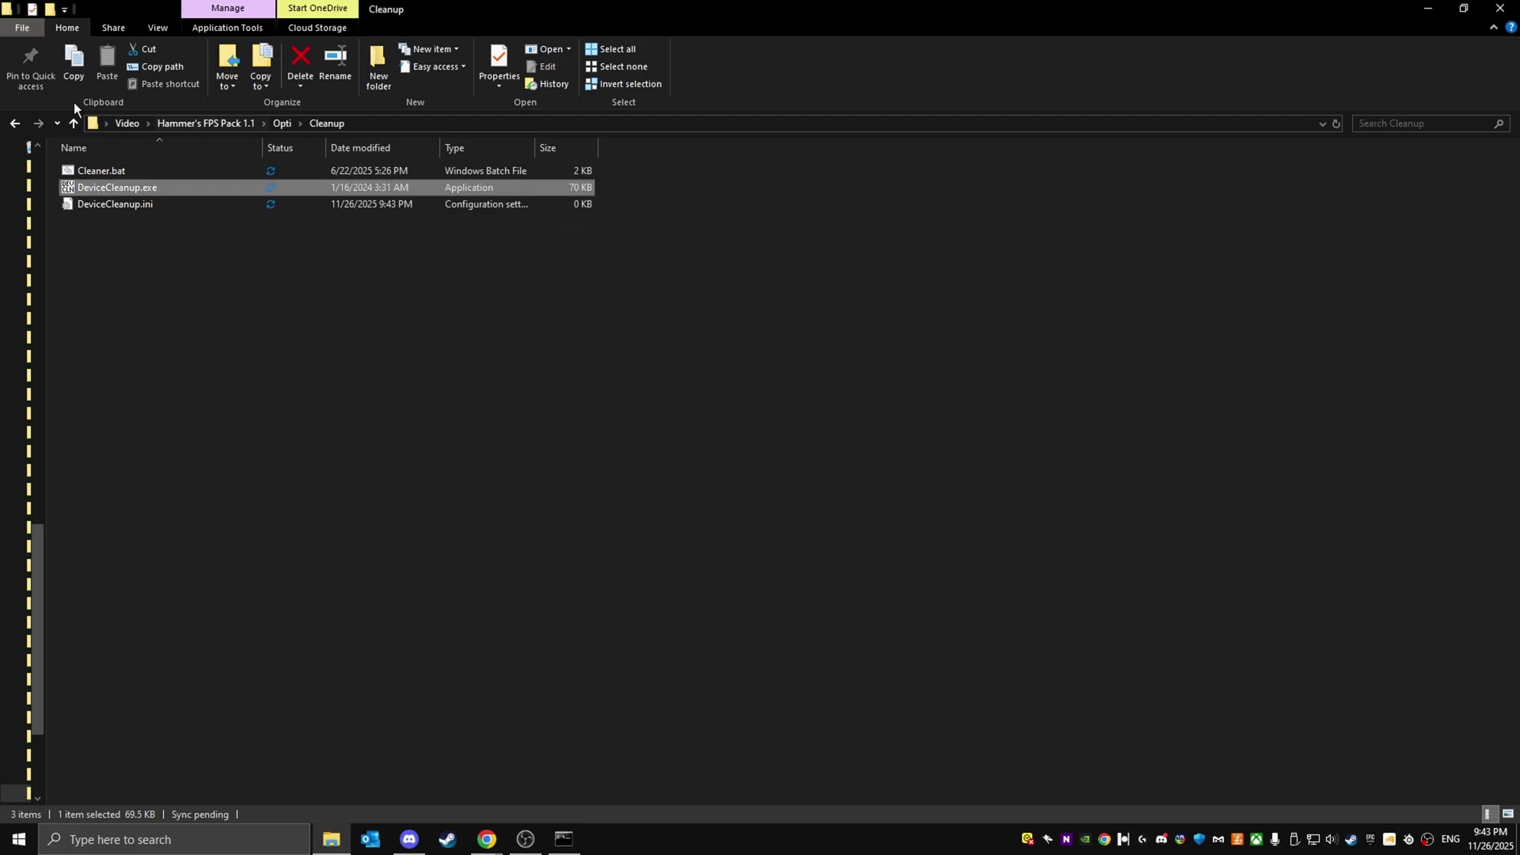
Step: Go back to Opti, open the Debloat folder, and run Debloat.bat as administrator
{"action": "left_click", "coordinate": [14, 123]}
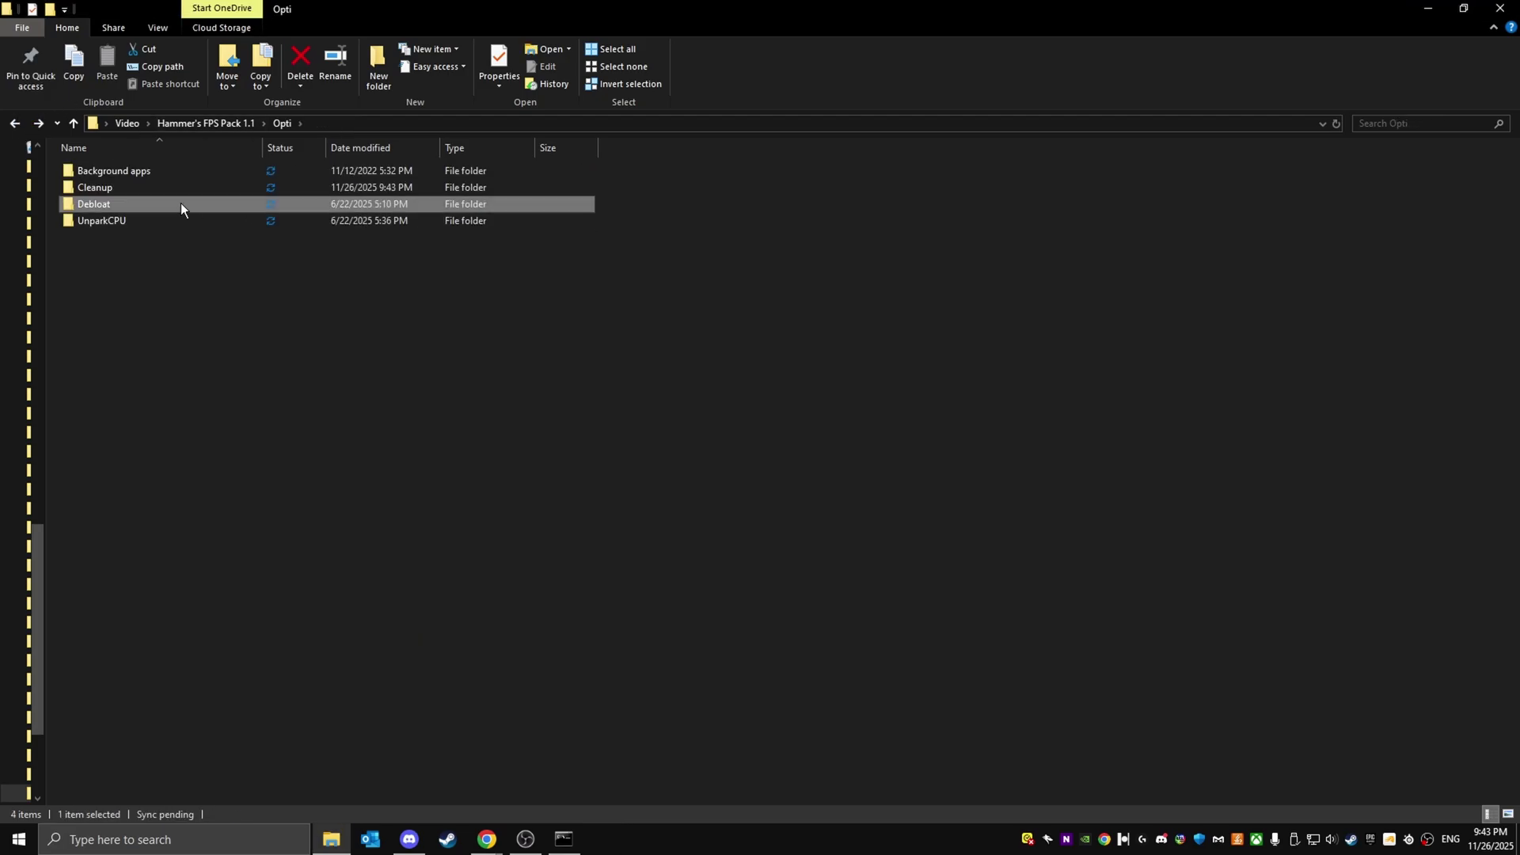
{"action": "double_click", "coordinate": [180, 202]}
{"action": "right_click", "coordinate": [156, 170]}
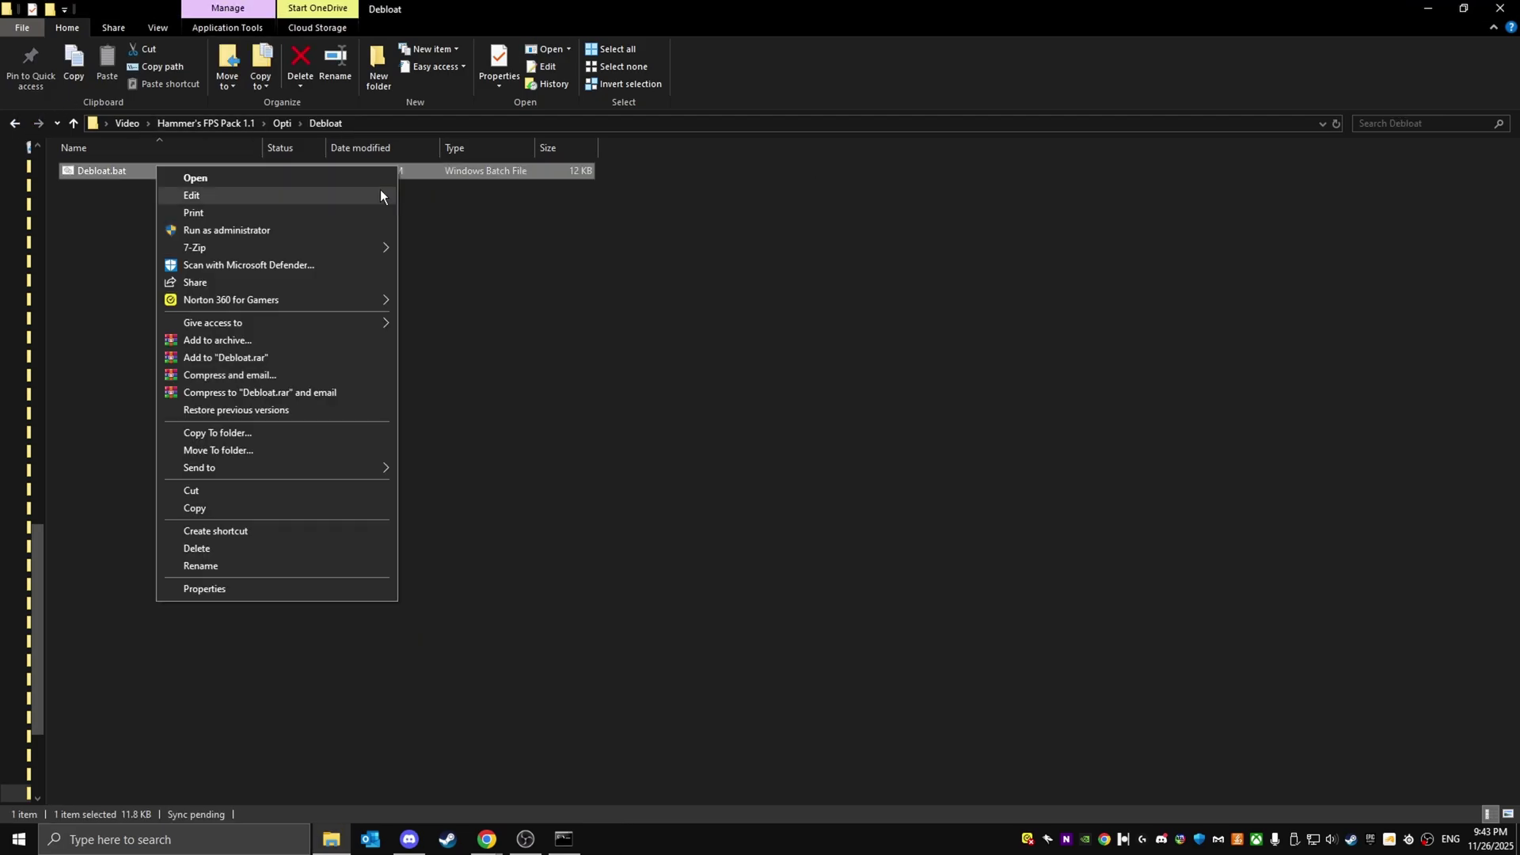
{"action": "left_click", "coordinate": [225, 231]}
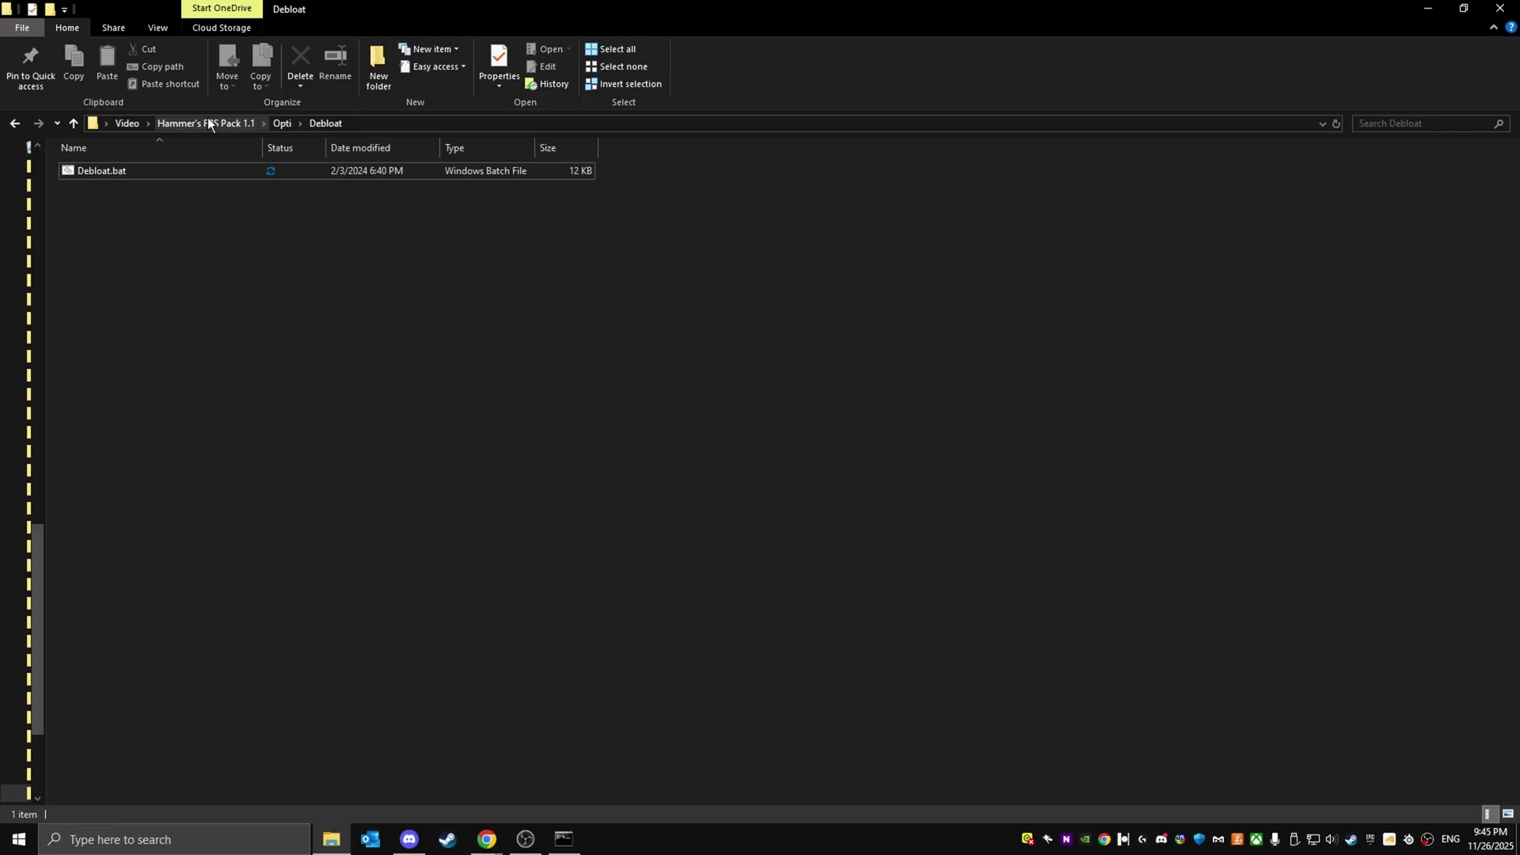
Step: Return to the Opti folder, open UnparkCPU, and launch UnparkCpu.exe
{"action": "left_click", "coordinate": [282, 124]}
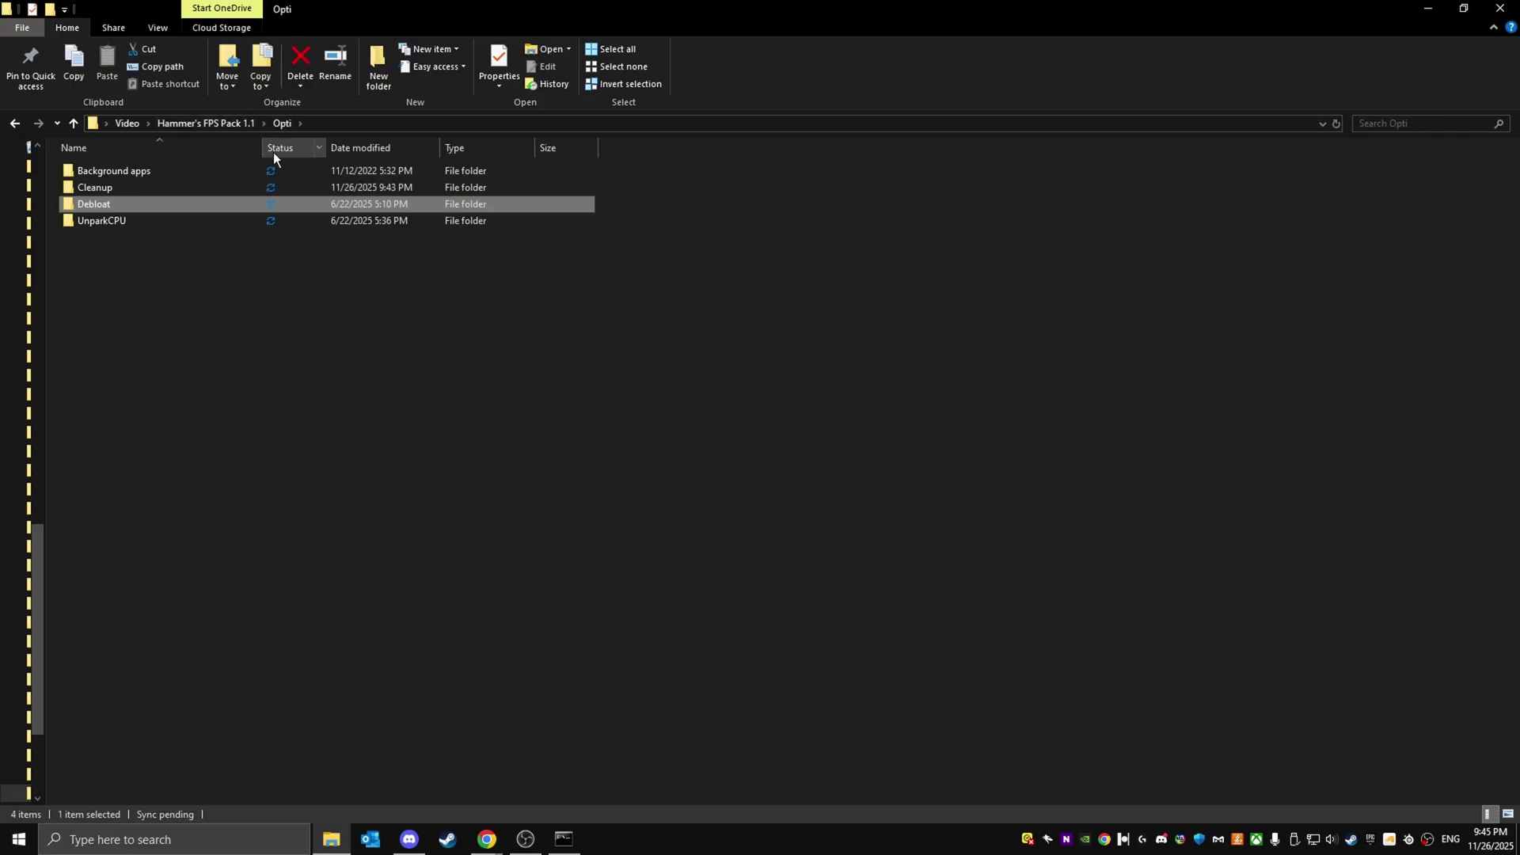
{"action": "double_click", "coordinate": [141, 222]}
{"action": "left_click", "coordinate": [155, 173]}
{"action": "right_click", "coordinate": [155, 173]}
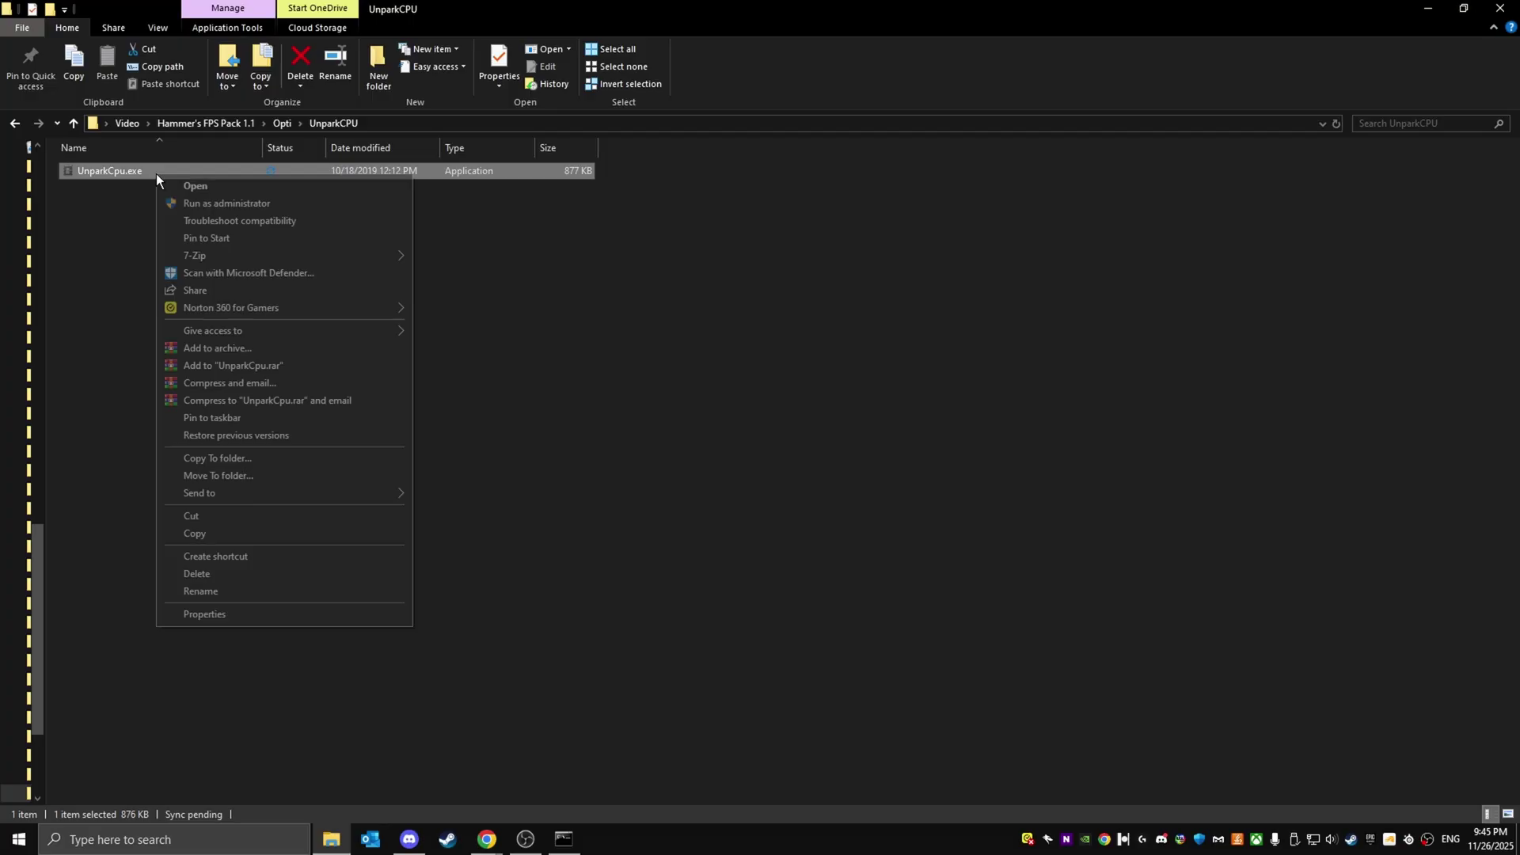
{"action": "left_click", "coordinate": [139, 173]}
{"action": "double_click", "coordinate": [138, 169]}
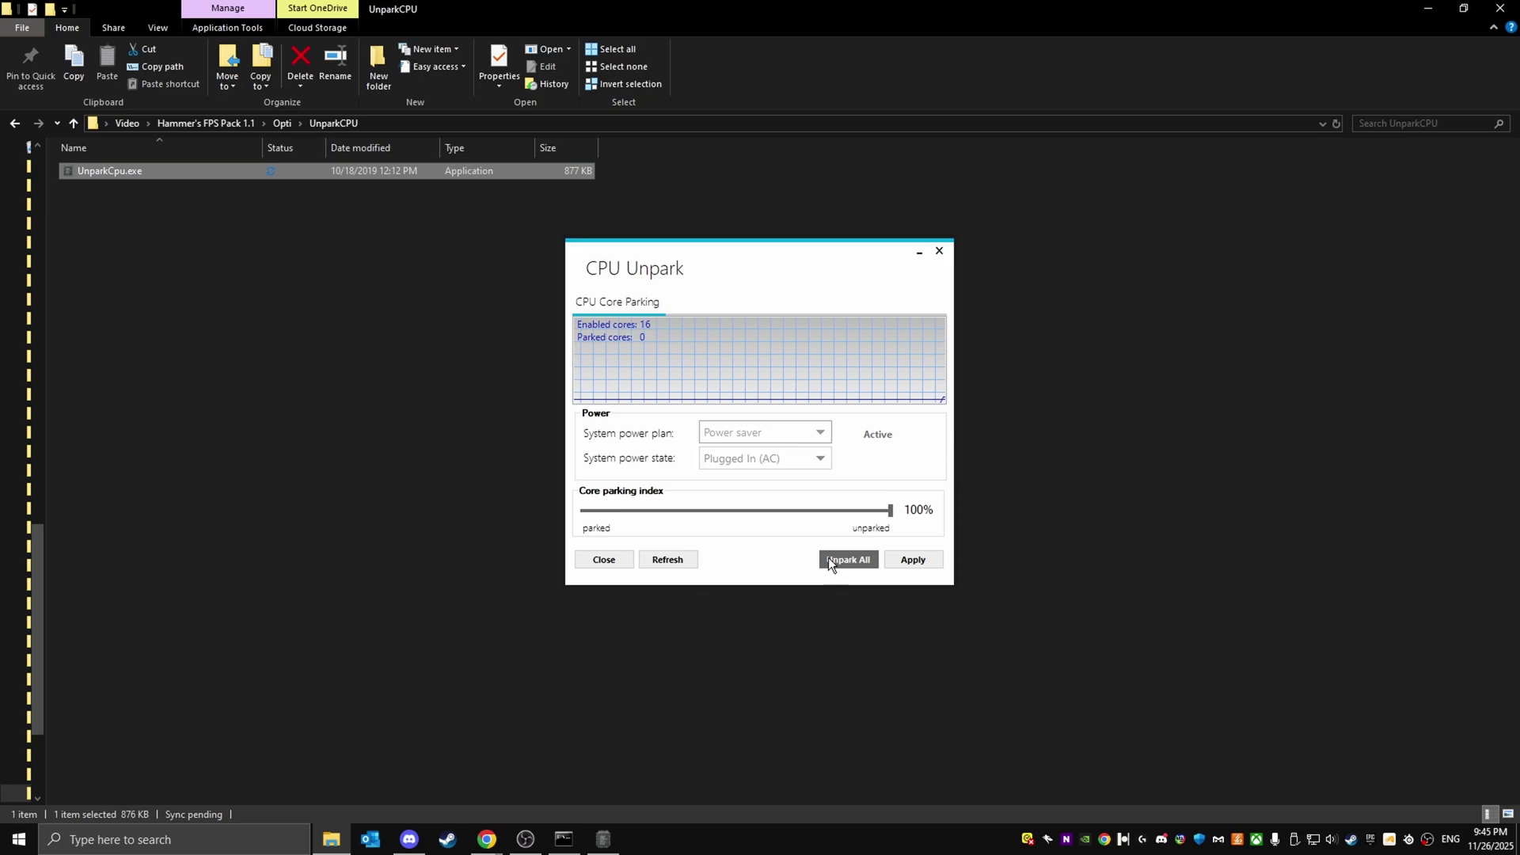
Step: Unpark all CPU cores, apply the setting, and close CPU Unpark
{"action": "left_click", "coordinate": [859, 559]}
{"action": "left_click", "coordinate": [862, 455]}
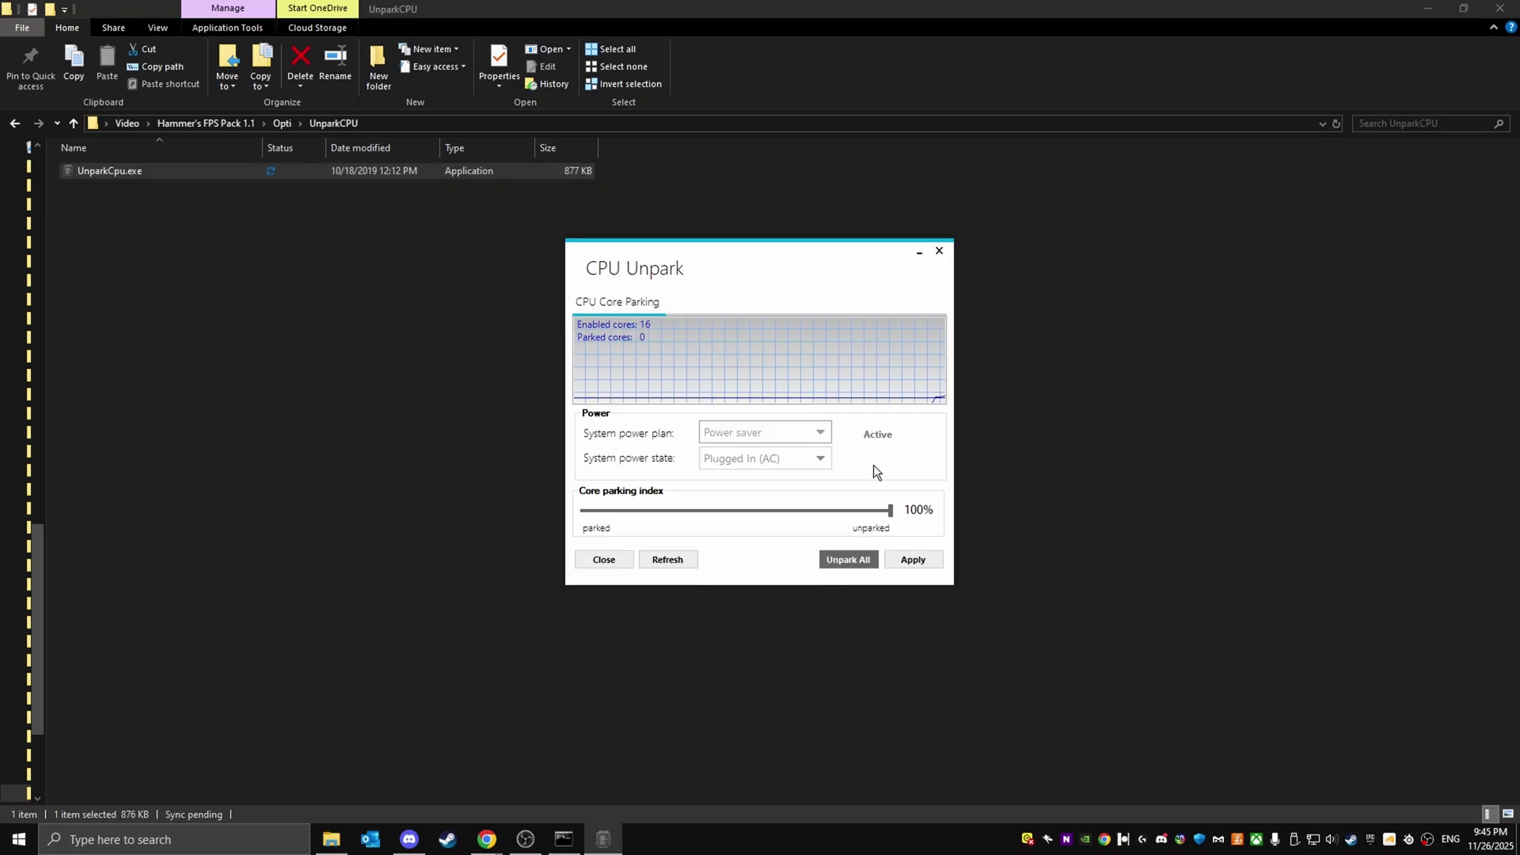
{"action": "left_click", "coordinate": [909, 562]}
{"action": "left_click", "coordinate": [859, 456]}
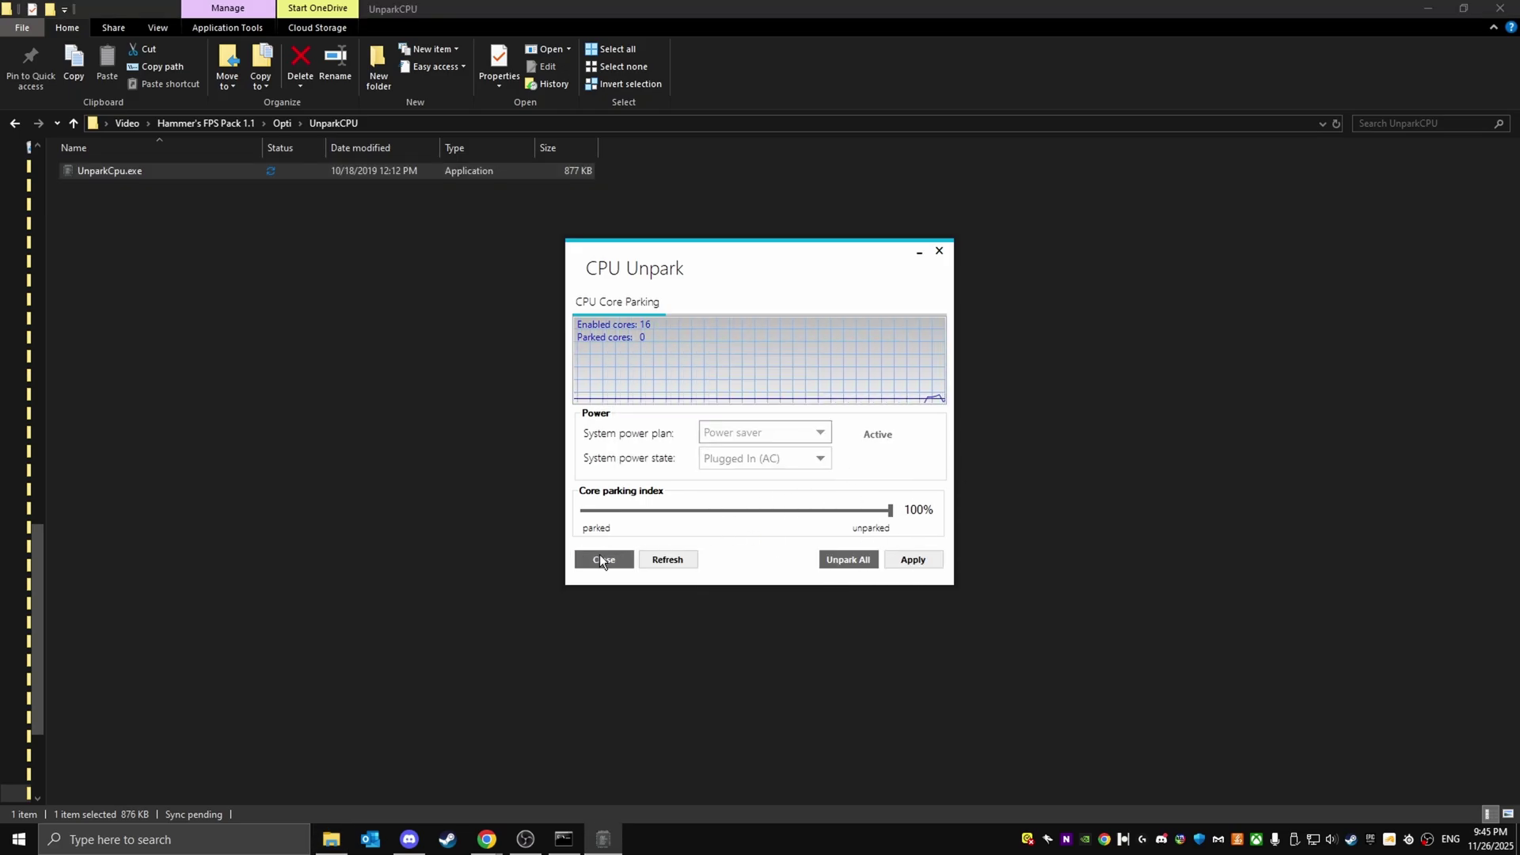
{"action": "left_click", "coordinate": [590, 557]}
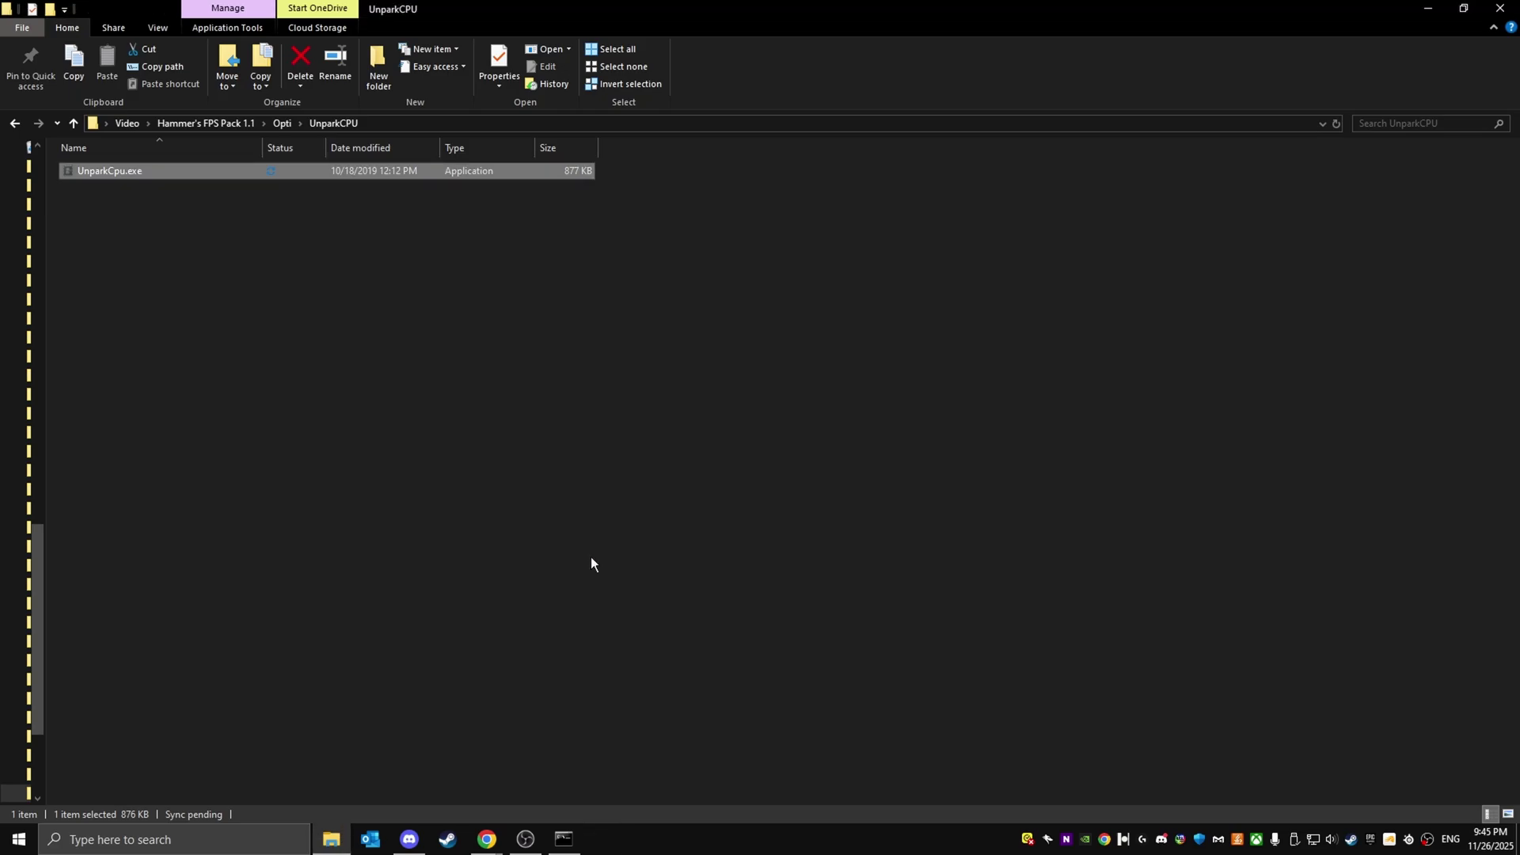
Step: Return to the Hammer's FPS Pack 1.1 folder and open its FiveM.app folder
{"action": "left_click", "coordinate": [239, 117]}
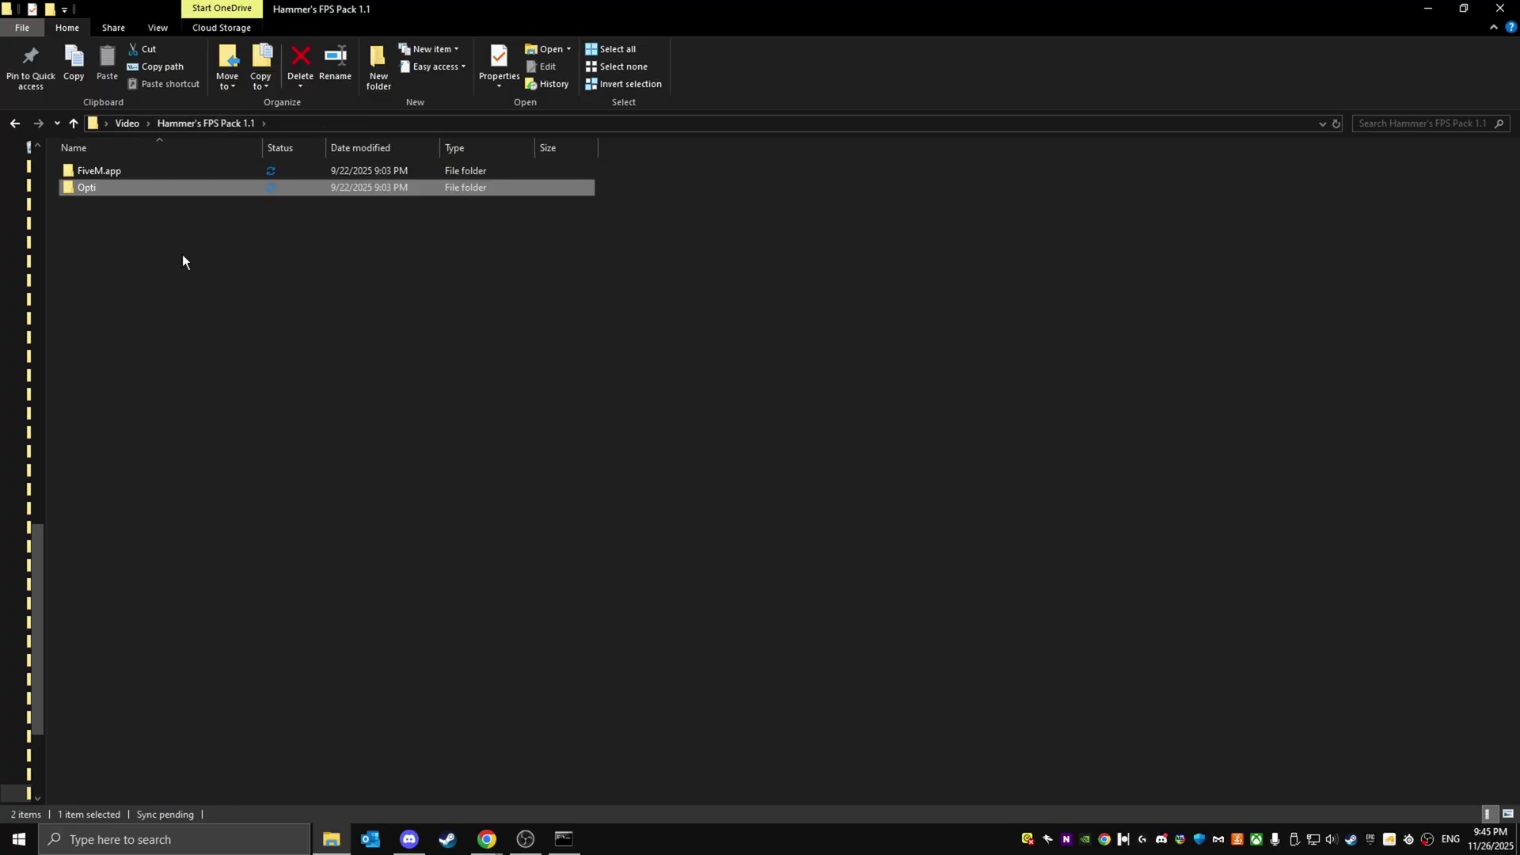
{"action": "left_click_drag", "start_coordinate": [183, 255], "coordinate": [196, 68]}
{"action": "left_click", "coordinate": [179, 158]}
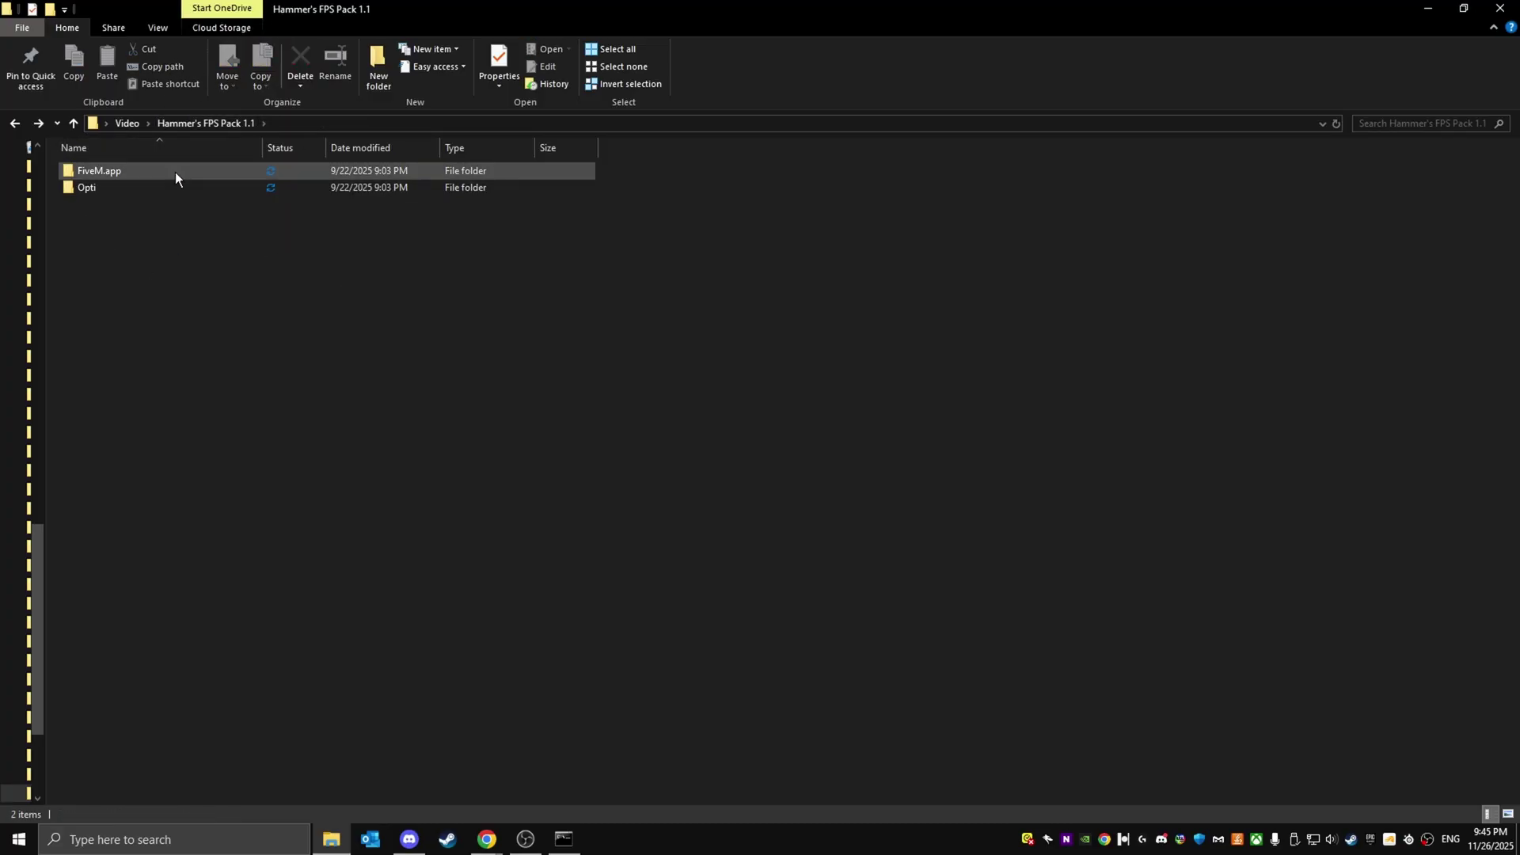
{"action": "double_click", "coordinate": [174, 171]}
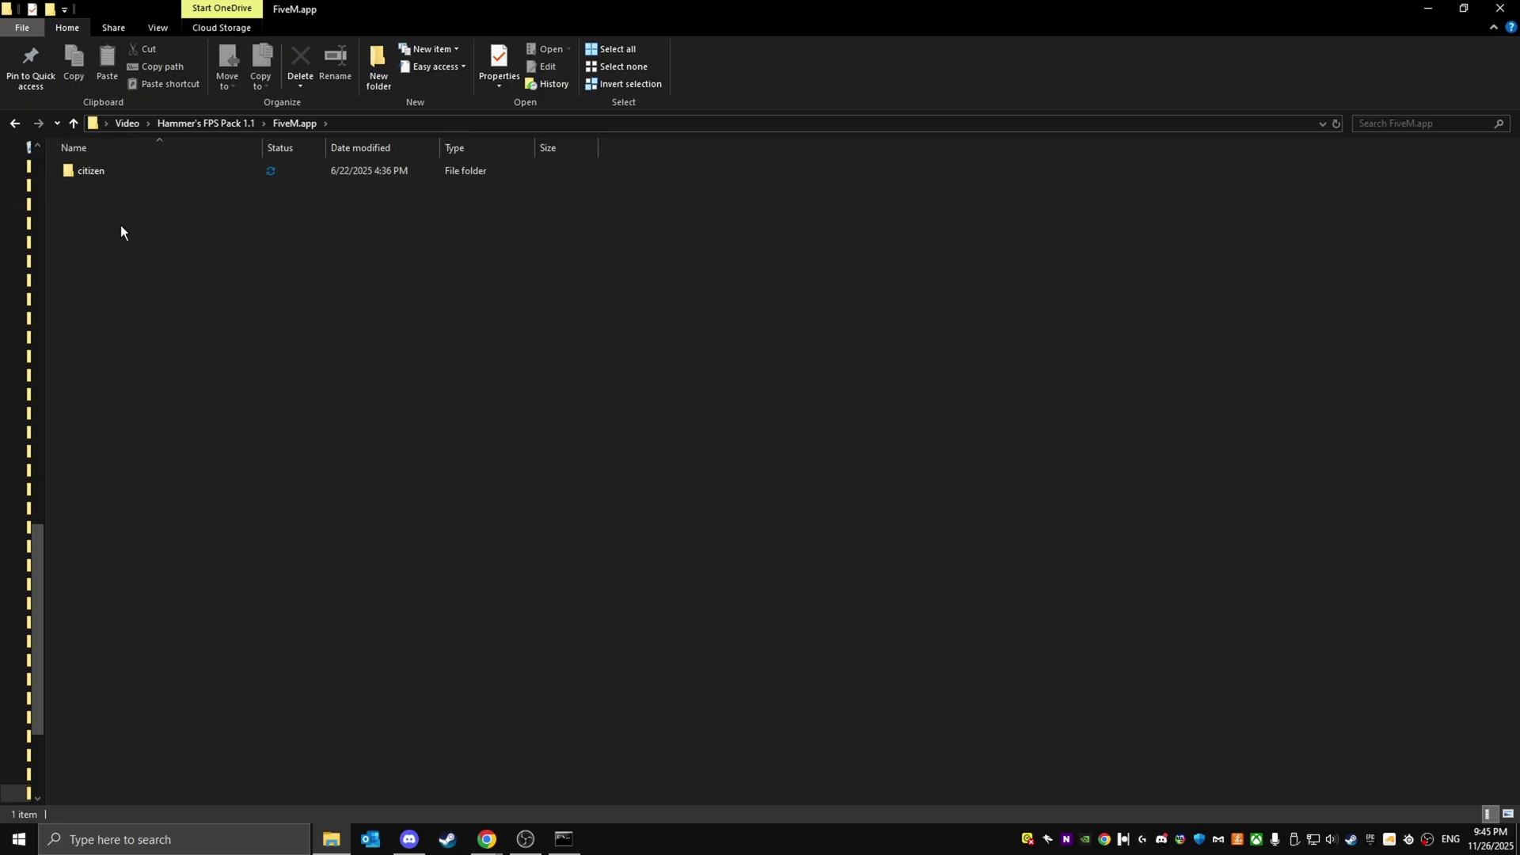
Step: Search Windows for FiveM and open its shortcut's file location, followed by the install folder the shortcut points to
{"action": "key", "text": "super"}
{"action": "type", "text": "fivem"}
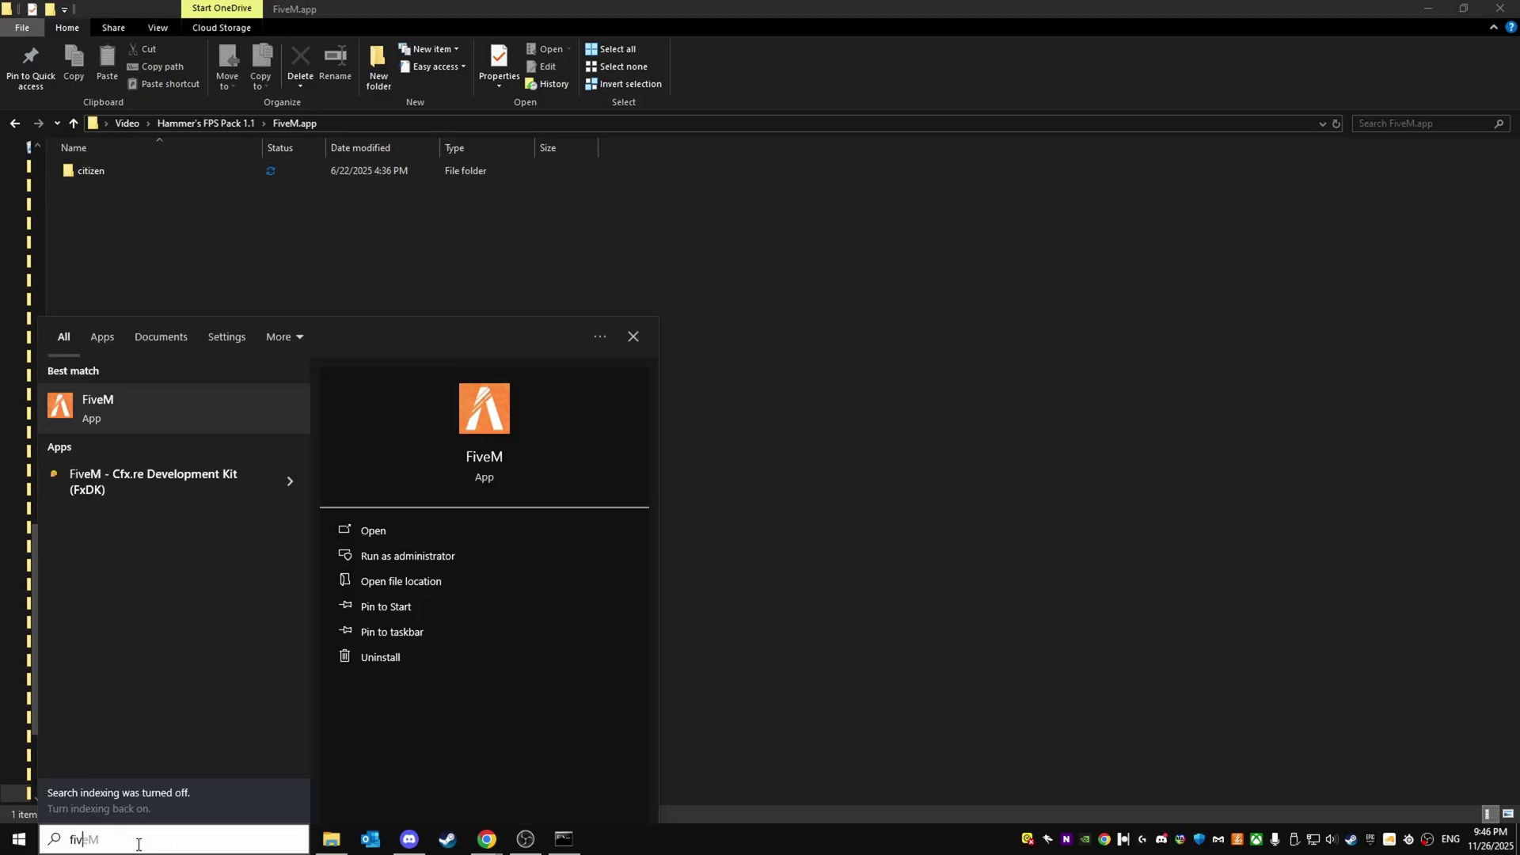
{"action": "right_click", "coordinate": [139, 420]}
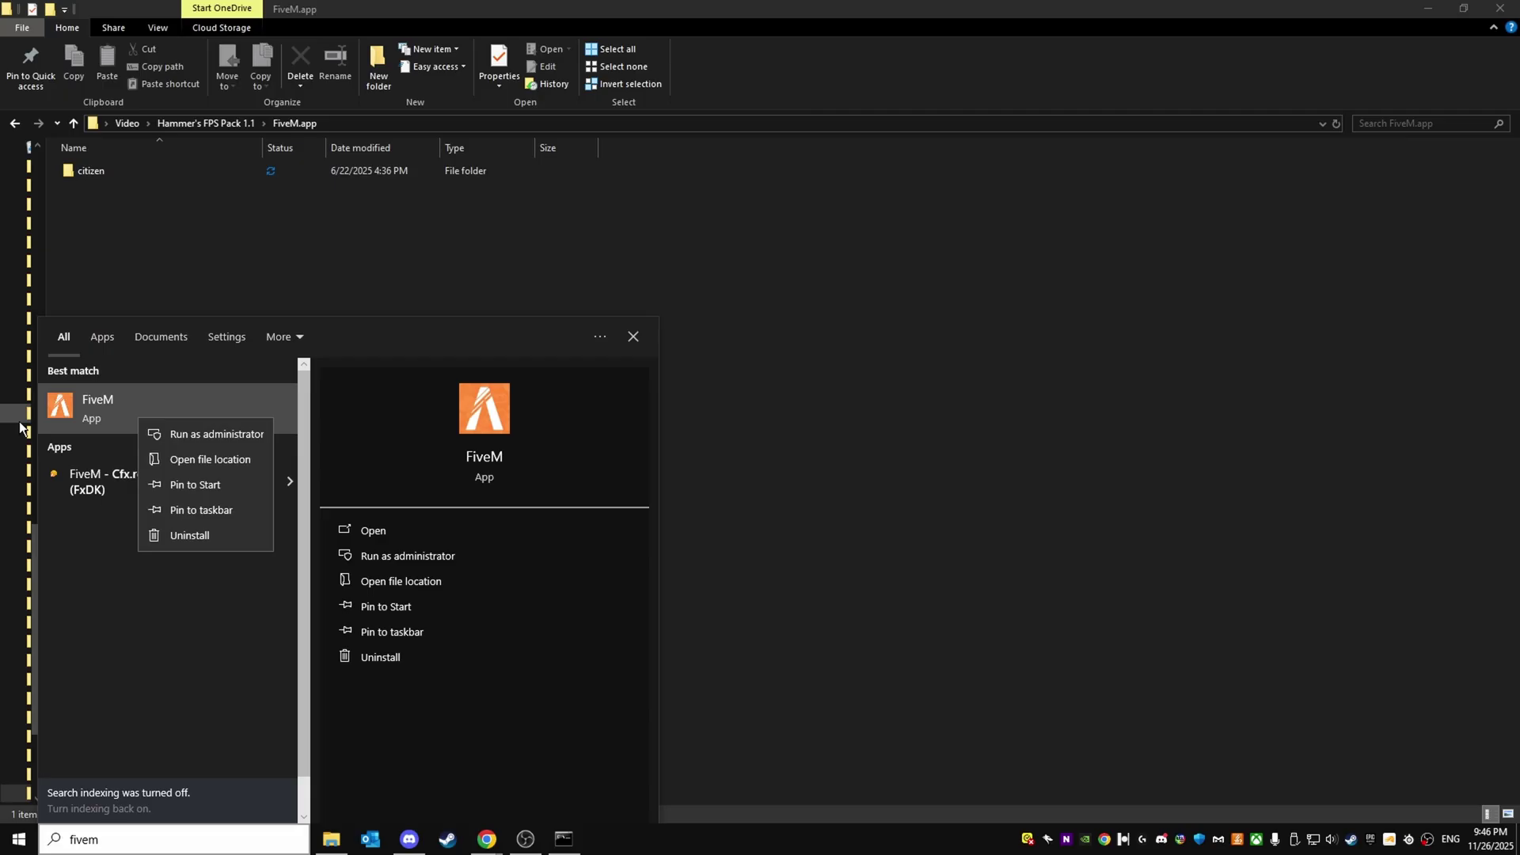
{"action": "left_click", "coordinate": [205, 460]}
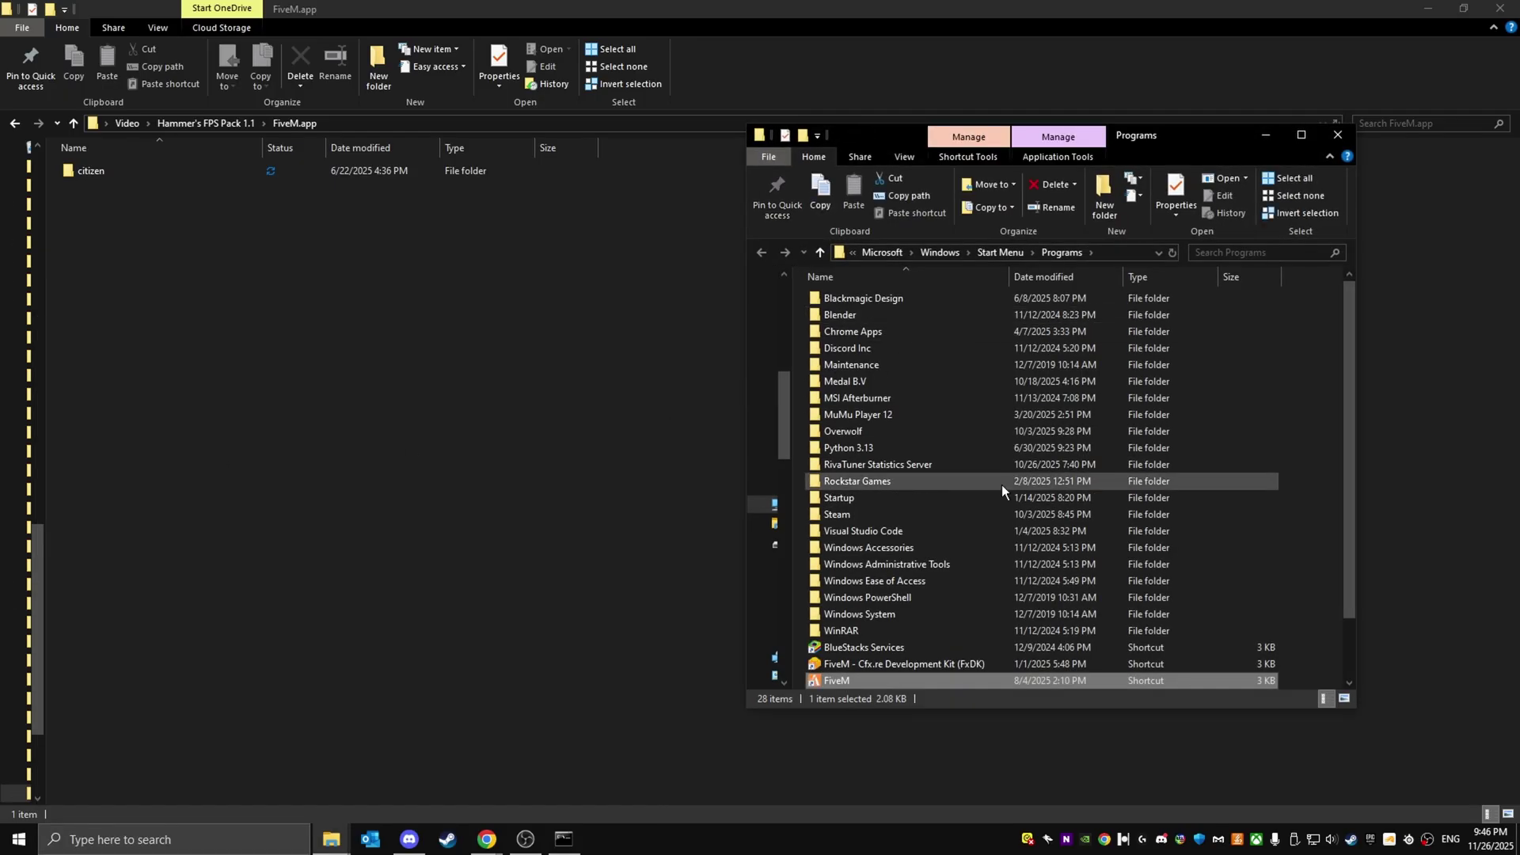
{"action": "right_click", "coordinate": [879, 676]}
{"action": "left_click", "coordinate": [931, 267]}
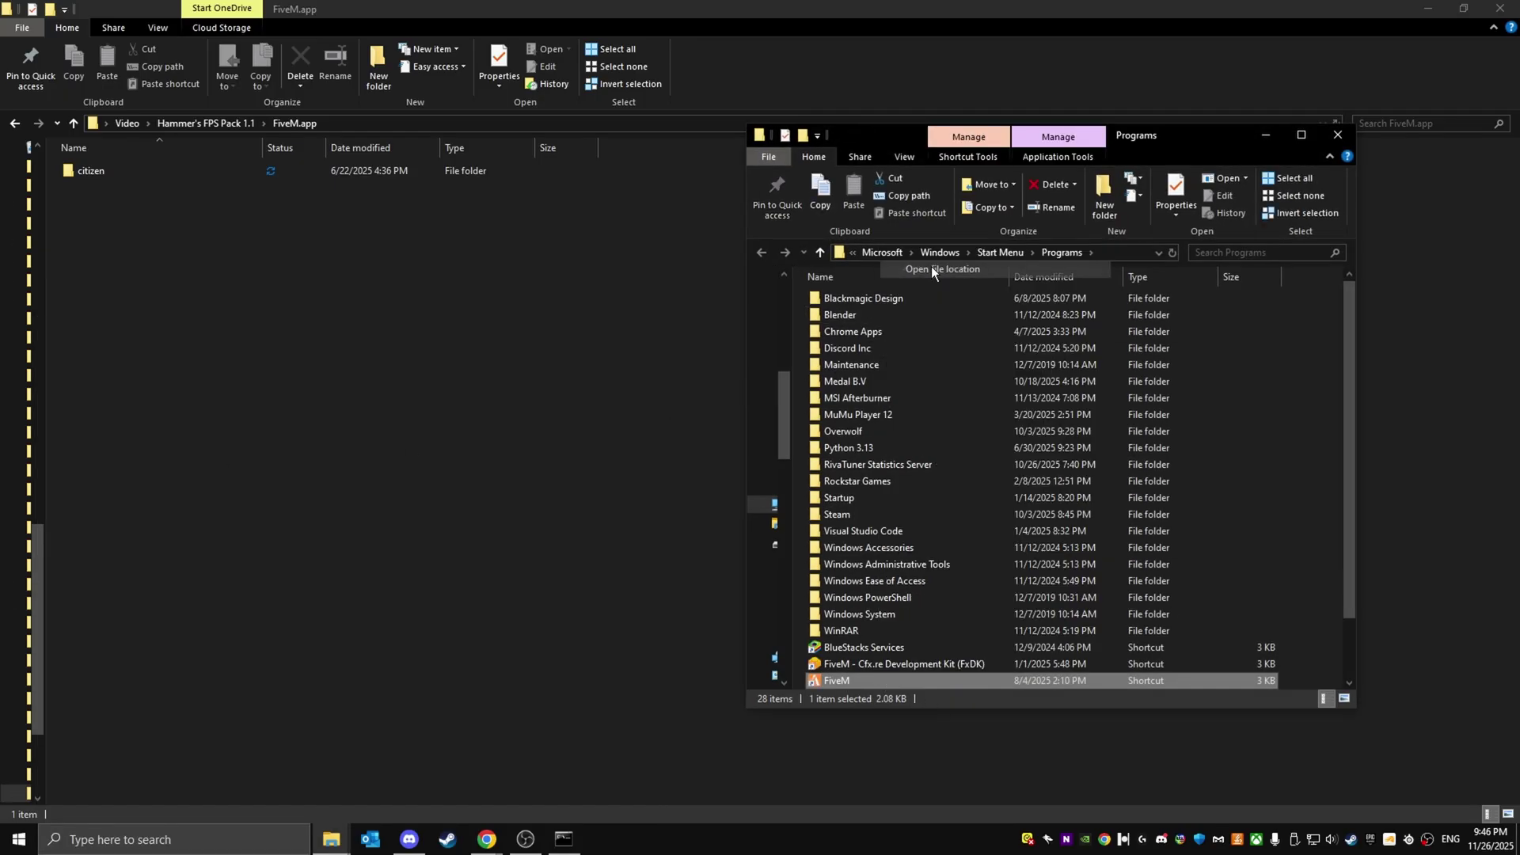
Step: Open FiveM Application Data in the install folder and copy the pack's citizen folder into it
{"action": "left_click", "coordinate": [889, 348]}
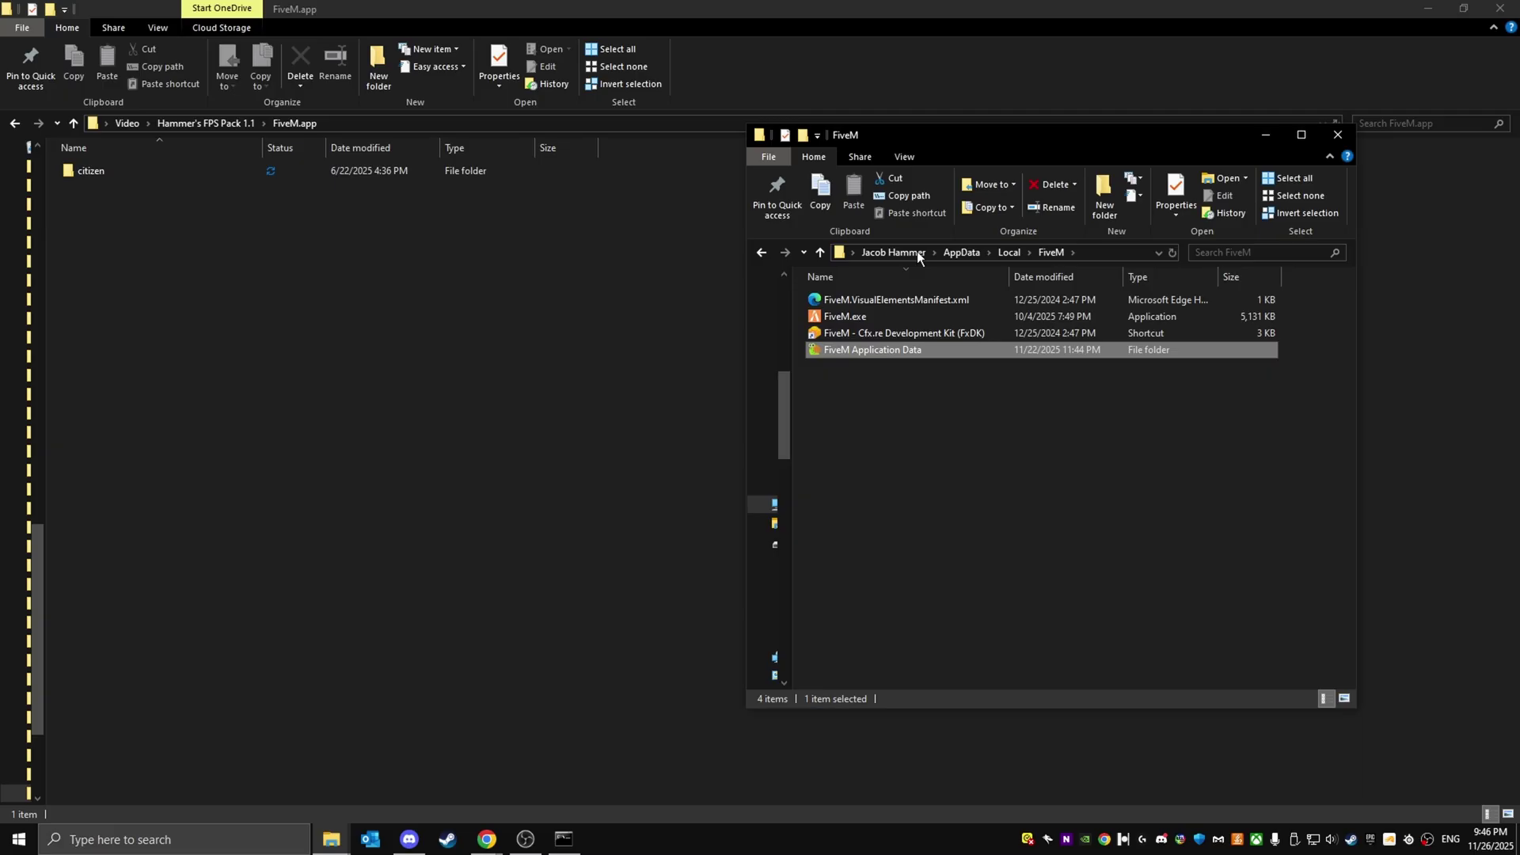
{"action": "mouse_move", "coordinate": [877, 356]}
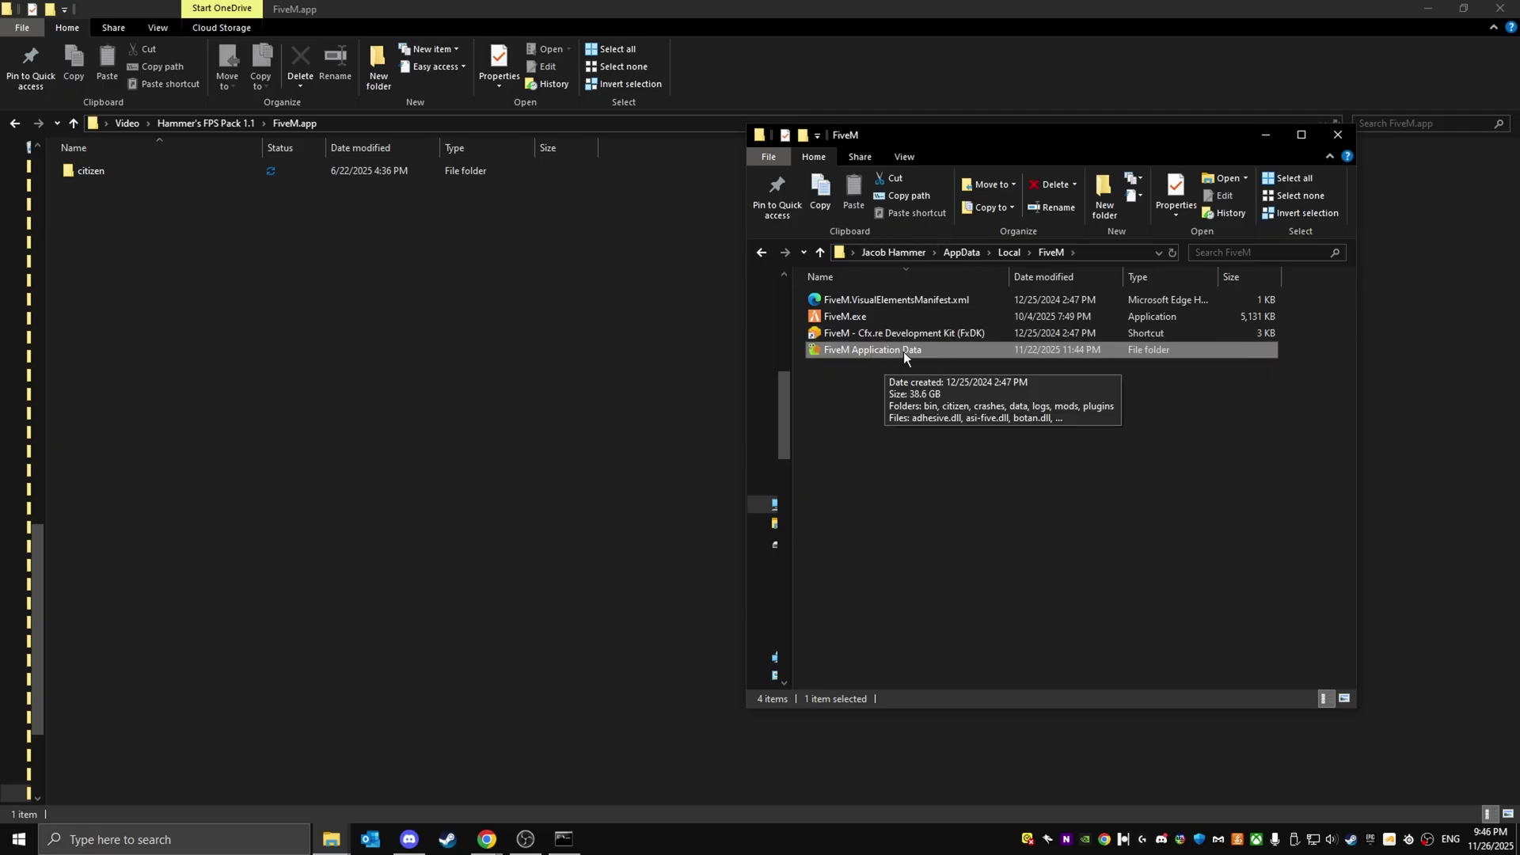
{"action": "right_click", "coordinate": [910, 349]}
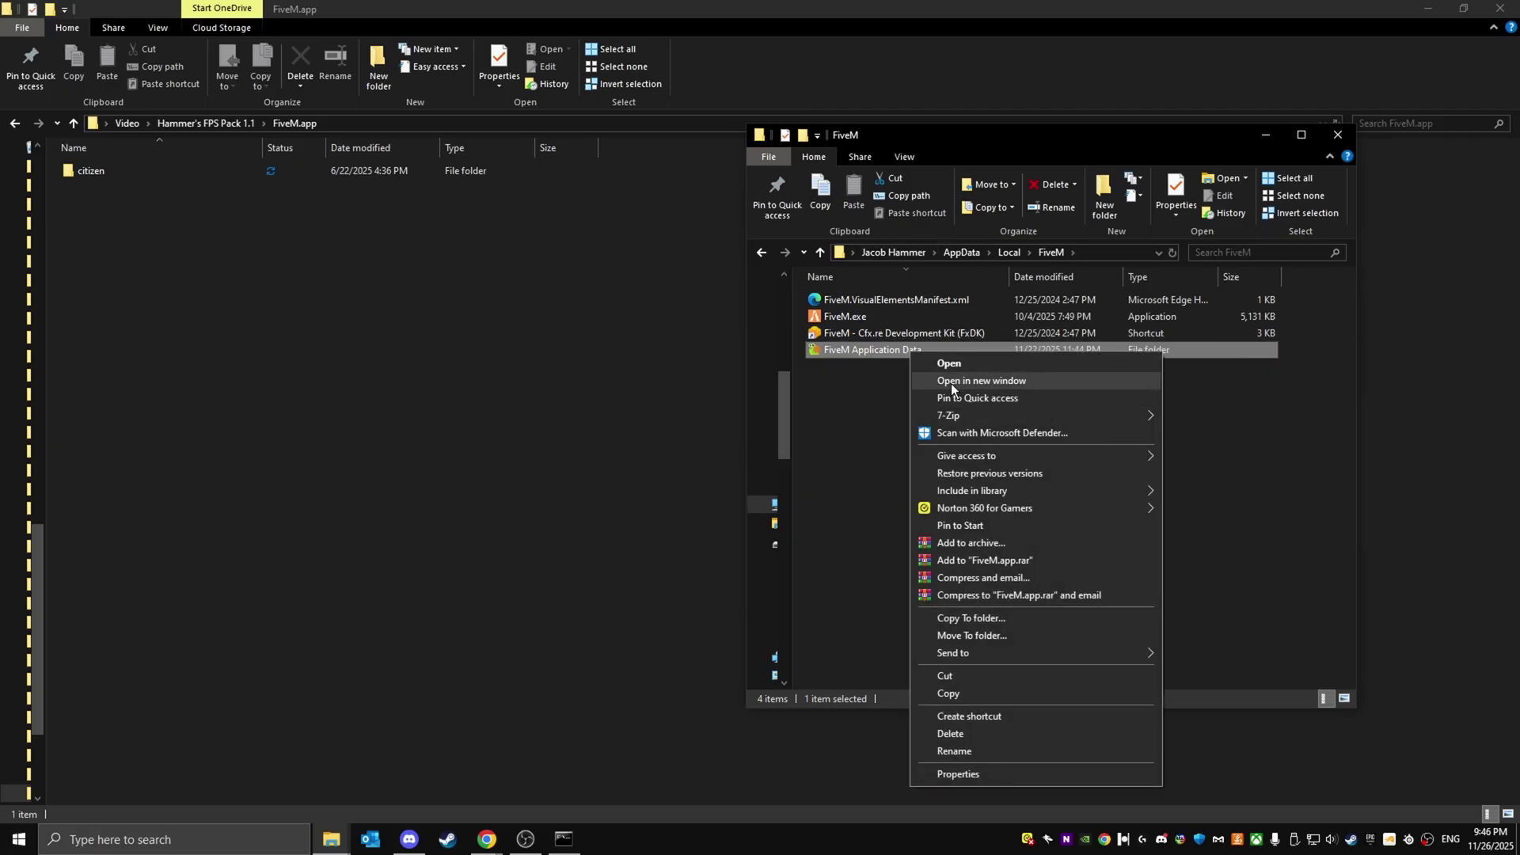
{"action": "double_click", "coordinate": [863, 345]}
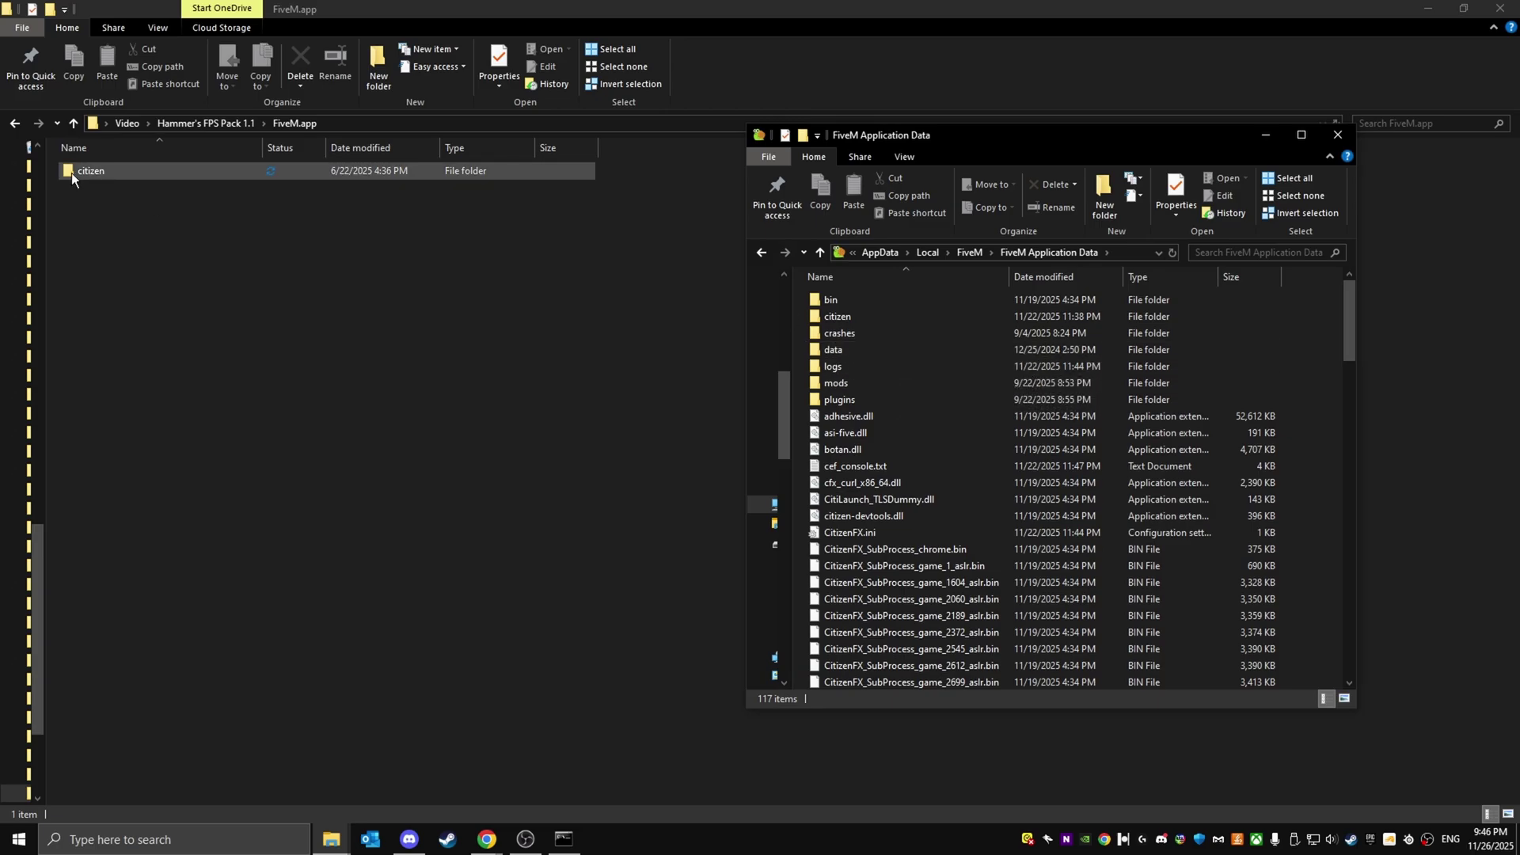
{"action": "left_click_drag", "start_coordinate": [72, 176], "coordinate": [791, 347]}
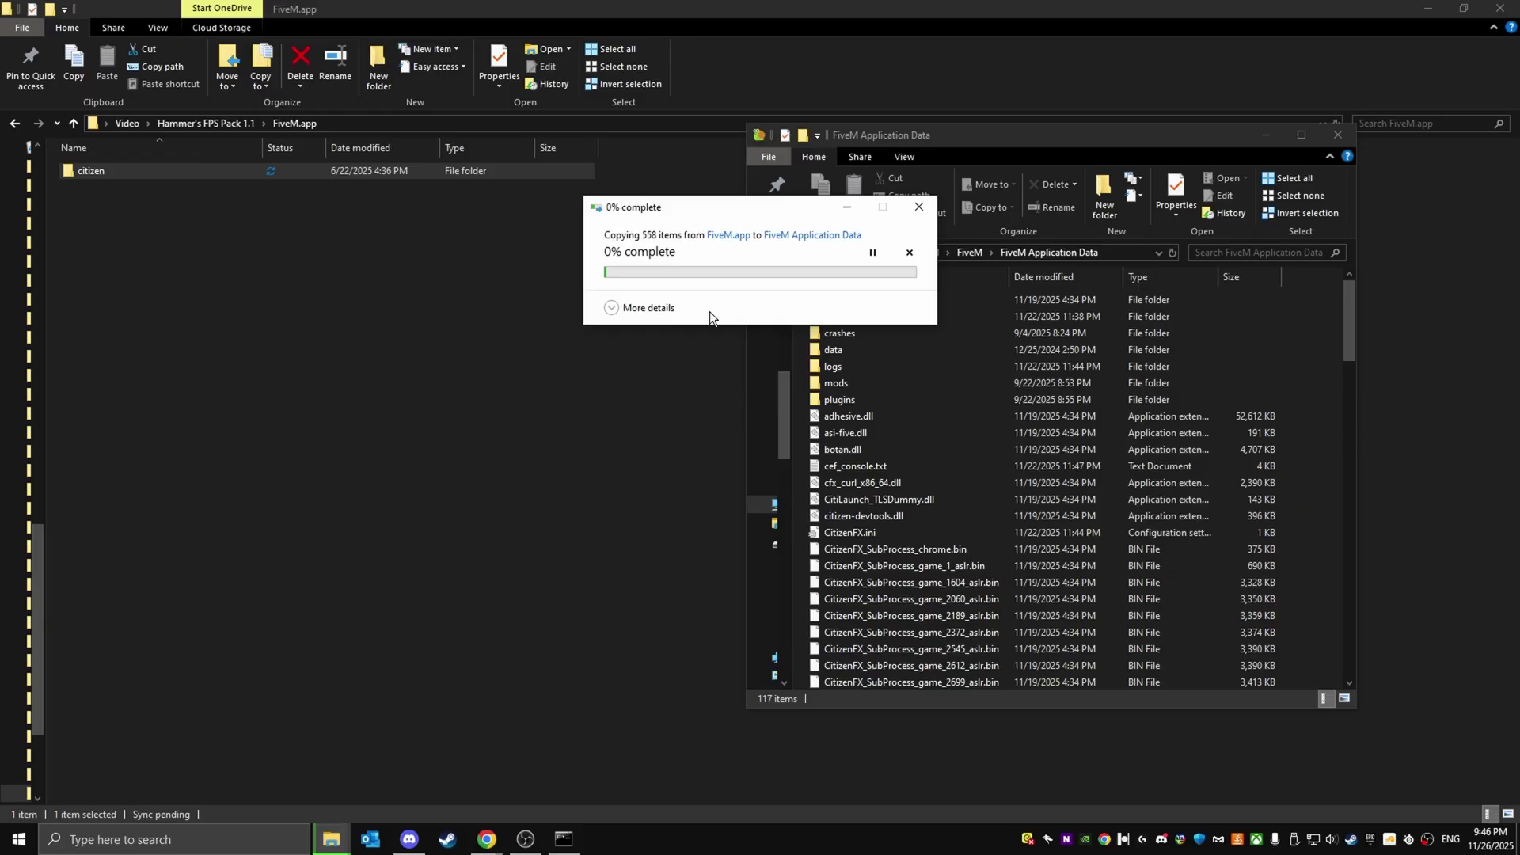
{"action": "left_click", "coordinate": [716, 285]}
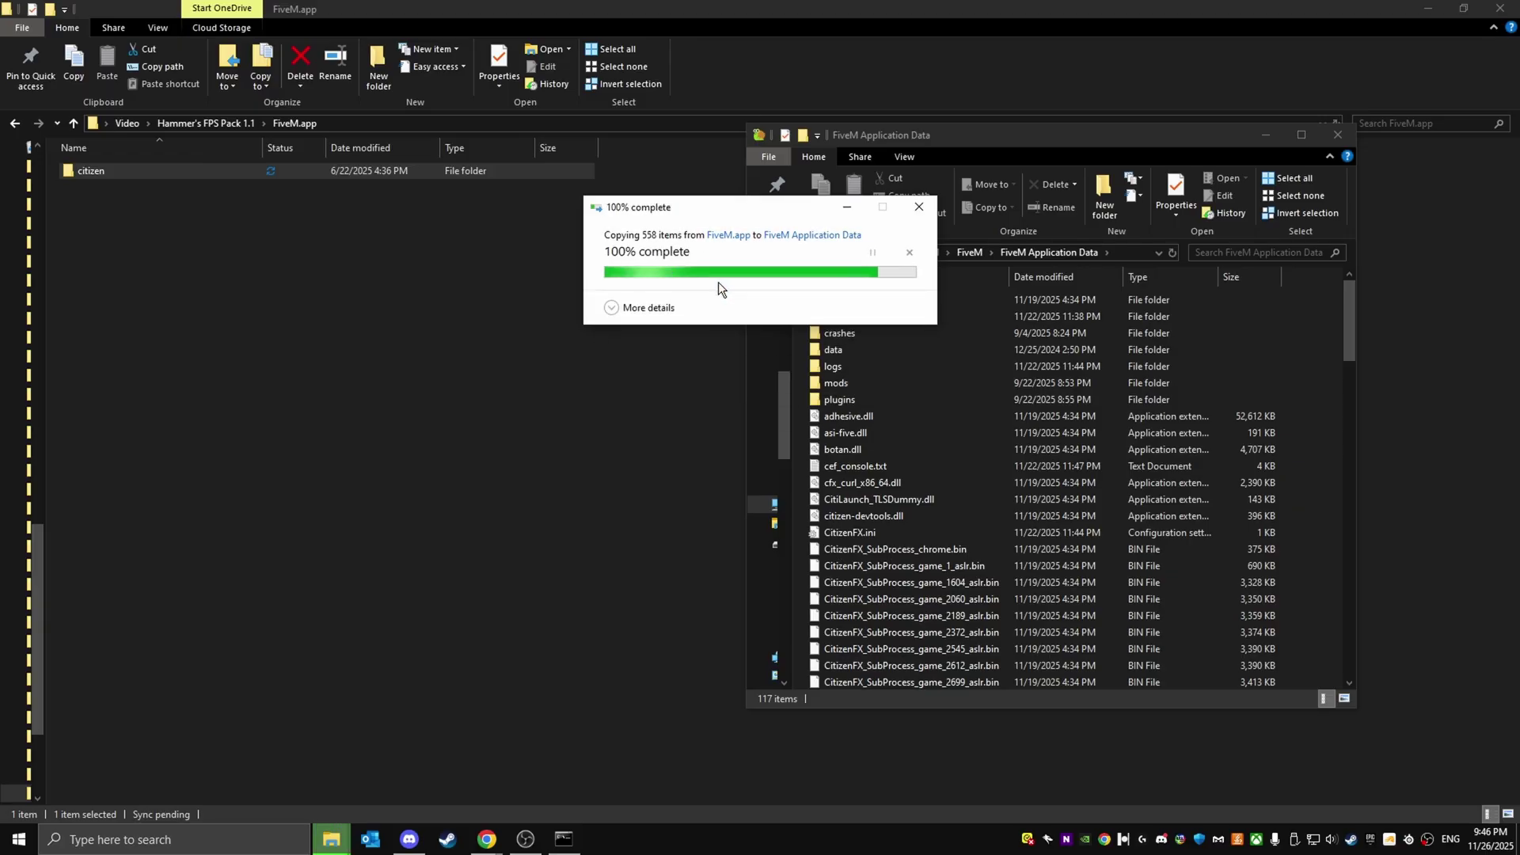
Step: Check the contents of FiveM's mods folder, return to FiveM Application Data, and close that window
{"action": "left_click", "coordinate": [863, 384]}
{"action": "double_click", "coordinate": [863, 385]}
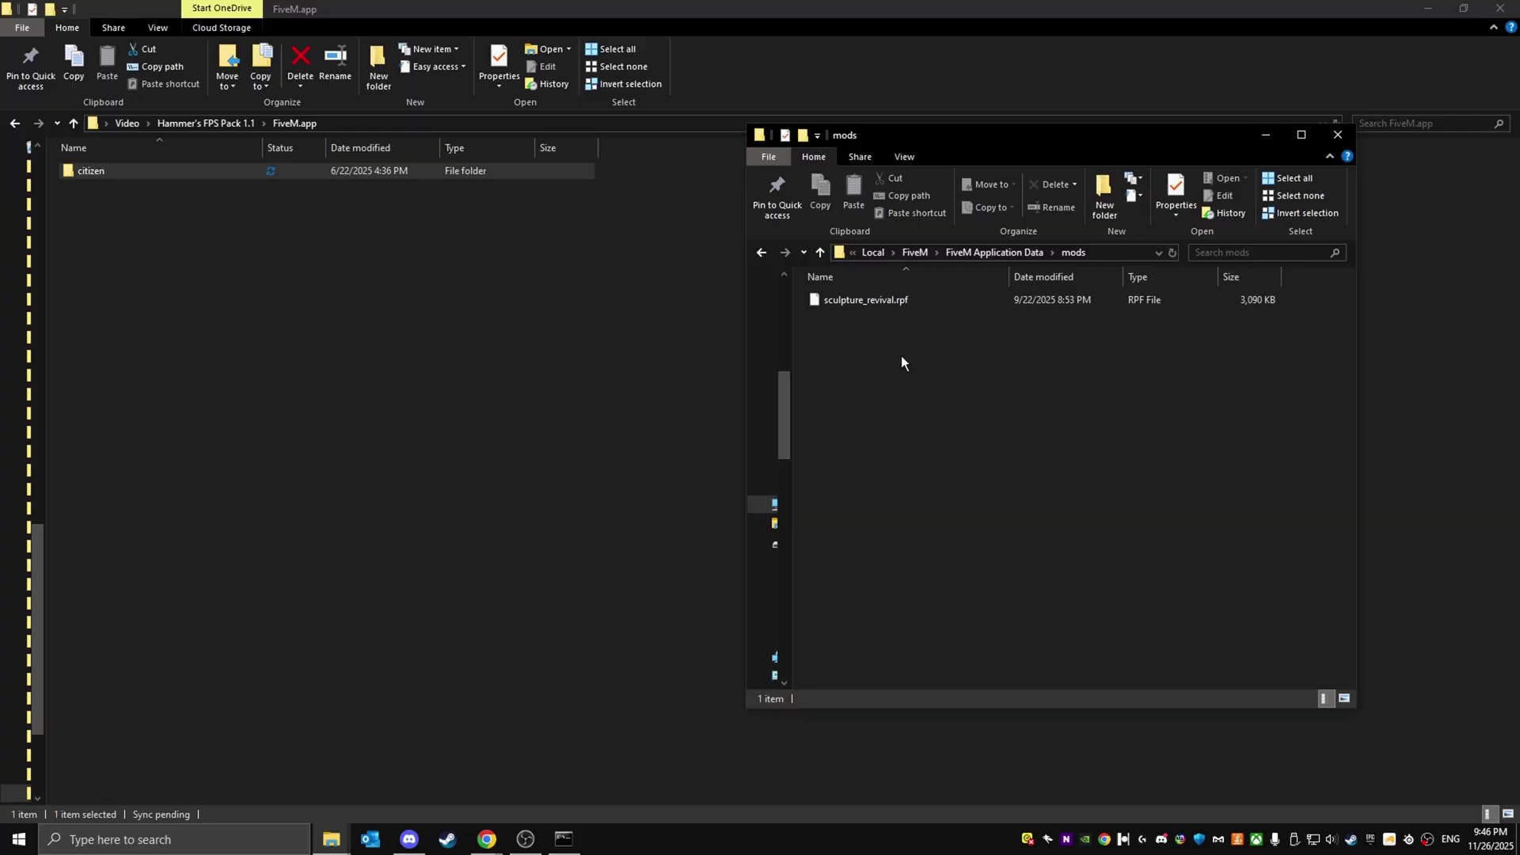
{"action": "left_click", "coordinate": [1015, 252]}
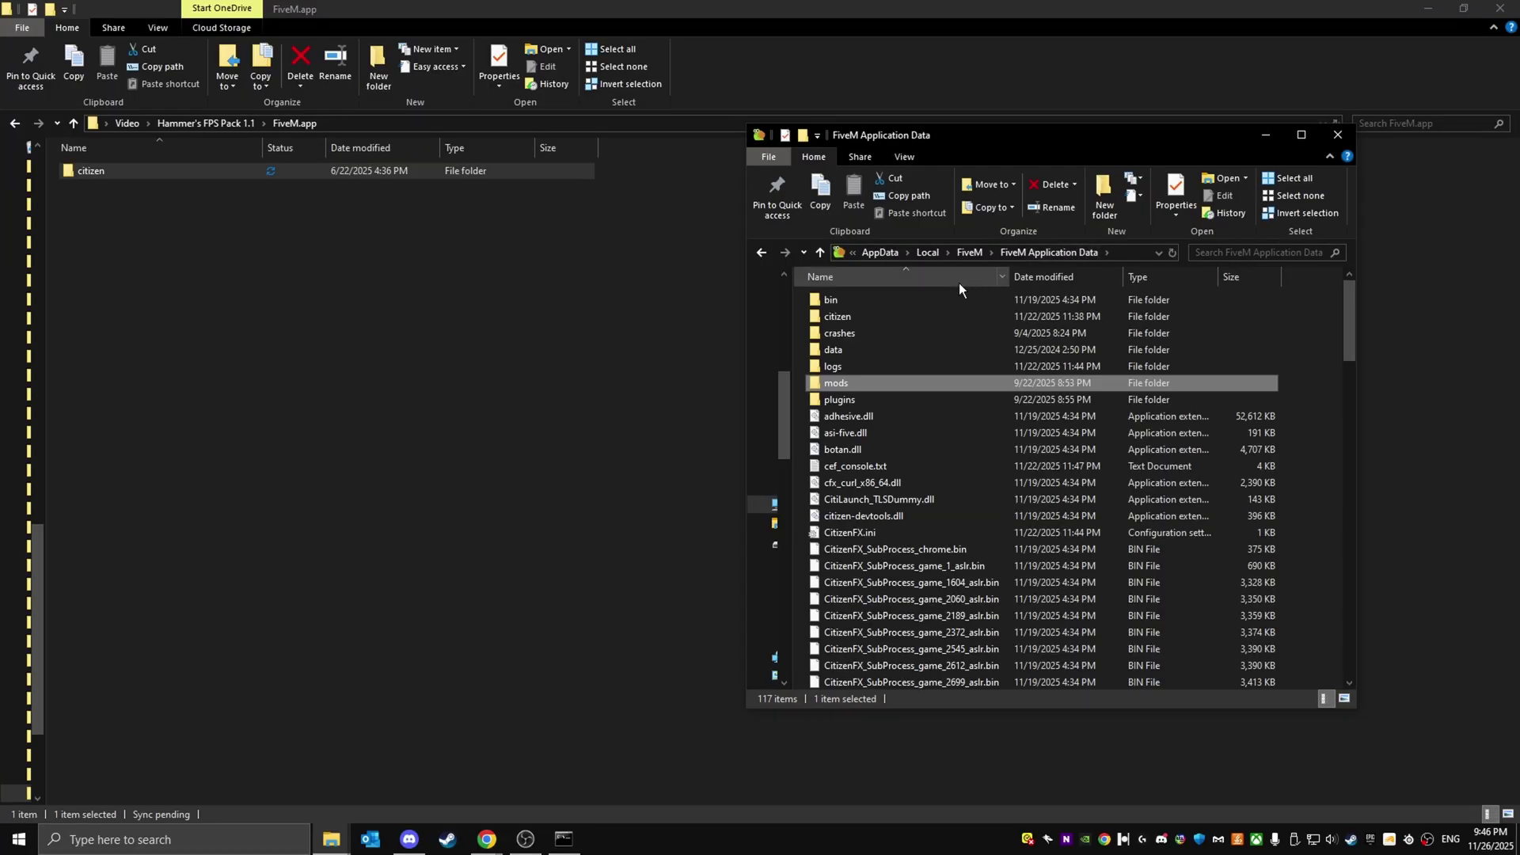
{"action": "left_click", "coordinate": [1338, 134]}
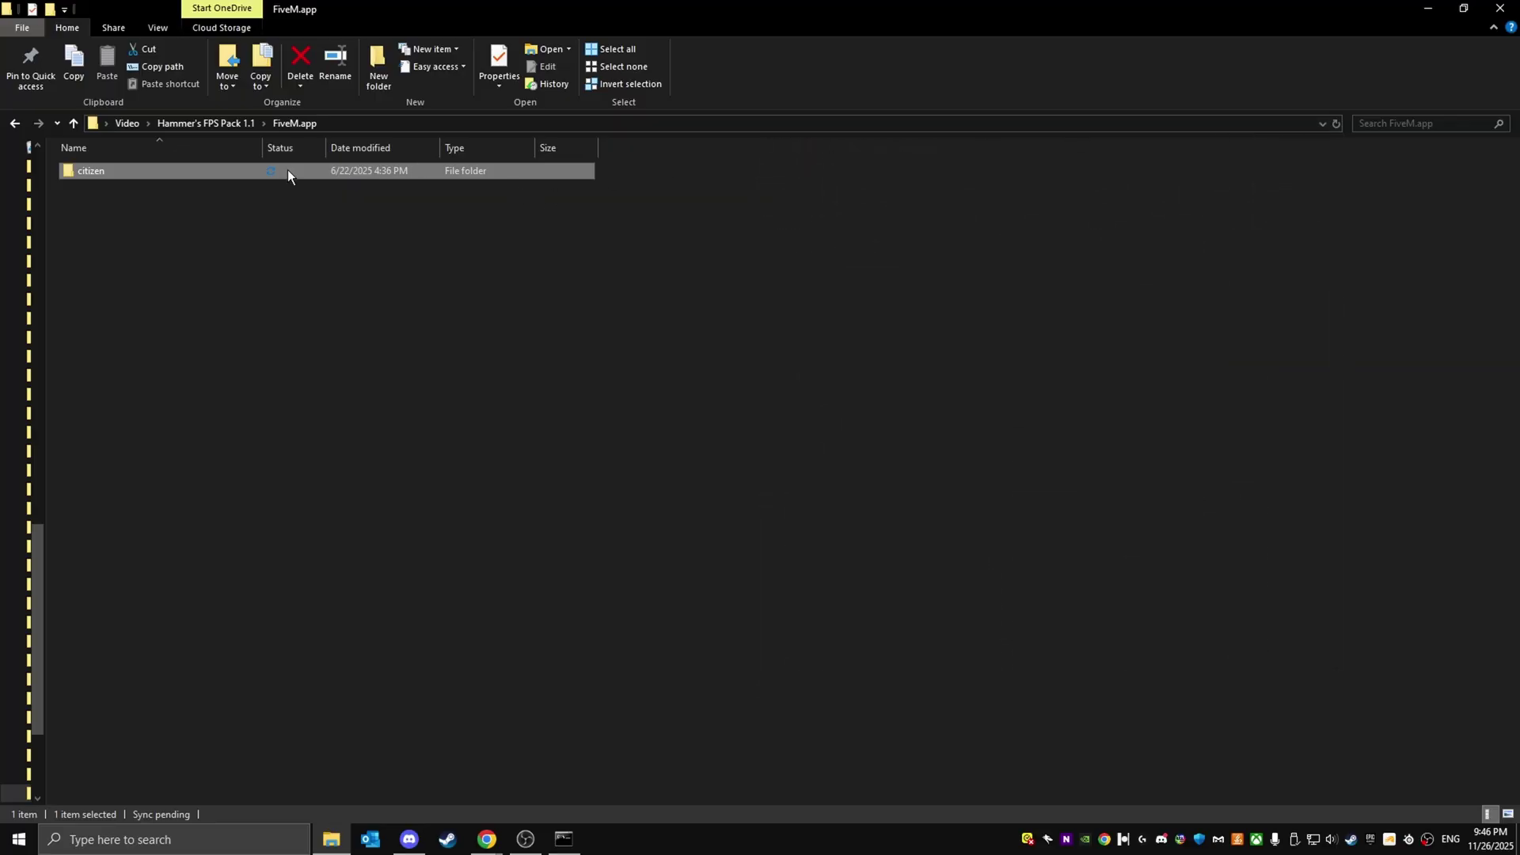
Step: Return to the Hammer's FPS Pack 1.1 folder, search Windows for FiveM, and launch it
{"action": "left_click", "coordinate": [169, 123]}
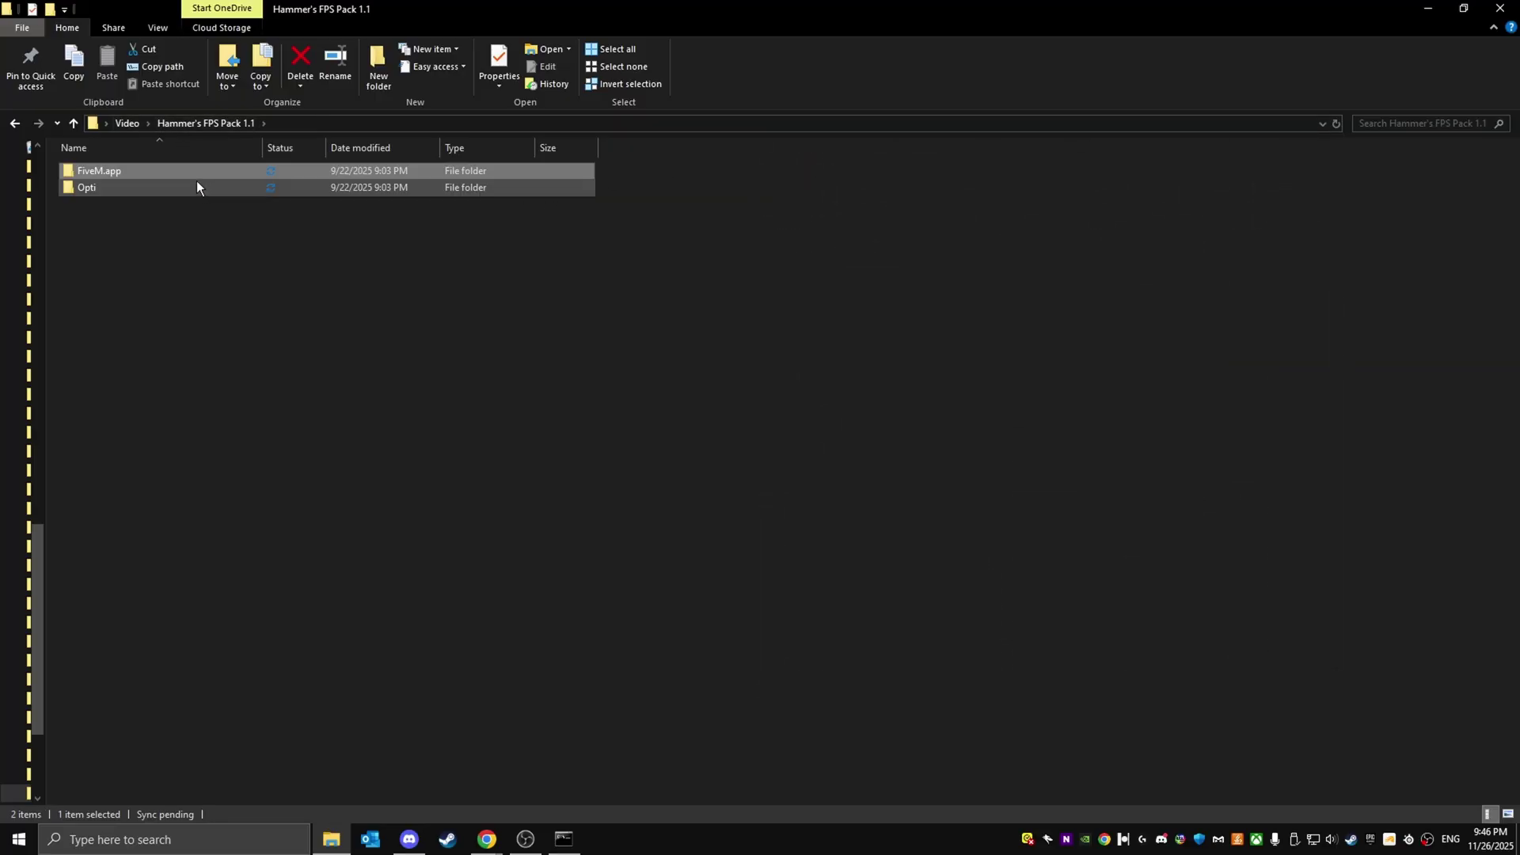
{"action": "left_click", "coordinate": [145, 841]}
{"action": "type", "text": "five"}
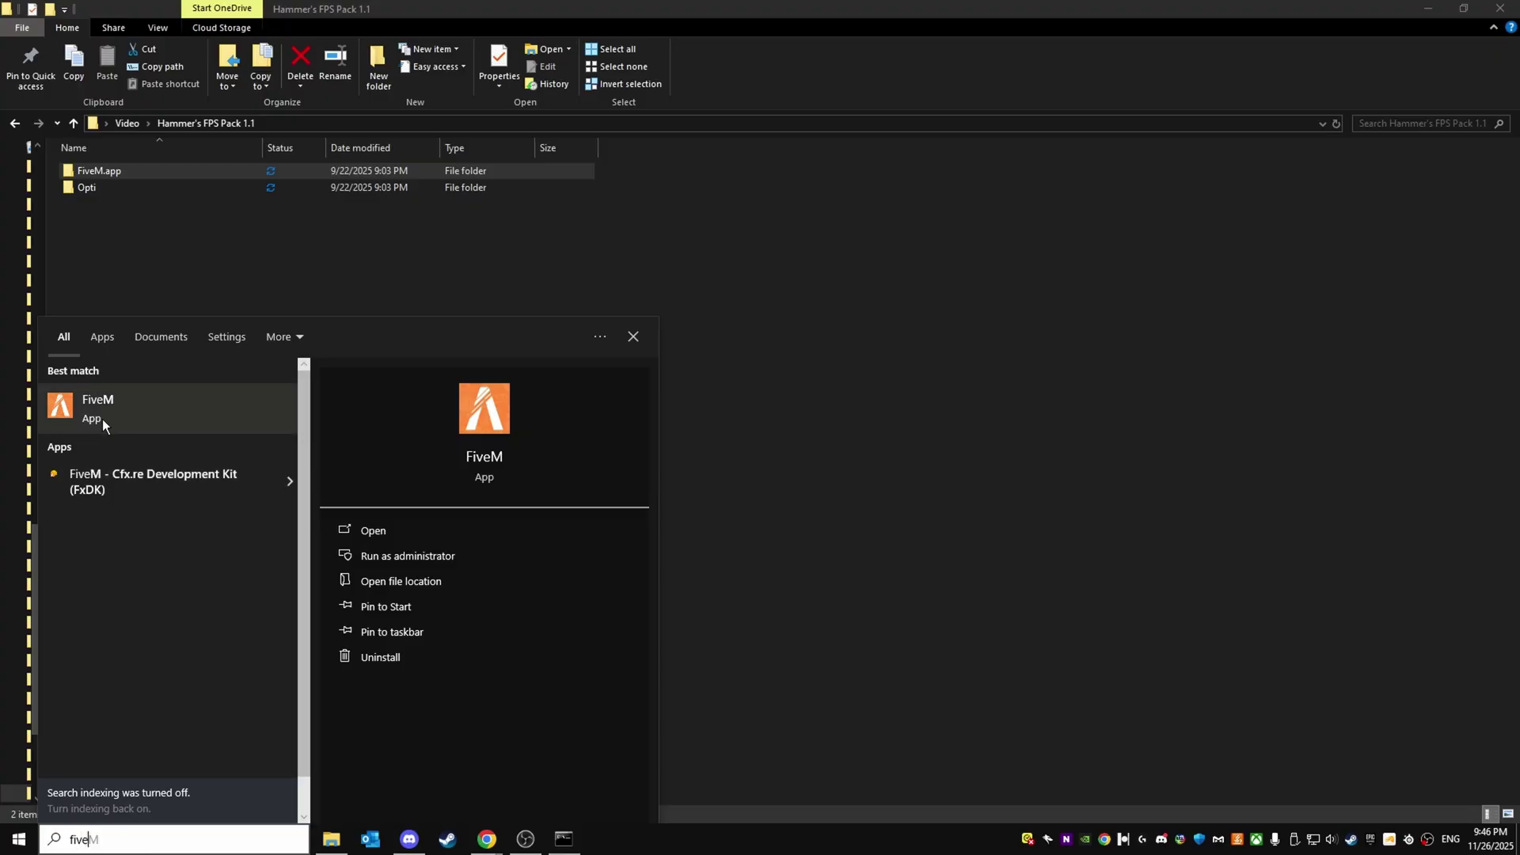
{"action": "left_click", "coordinate": [100, 418]}
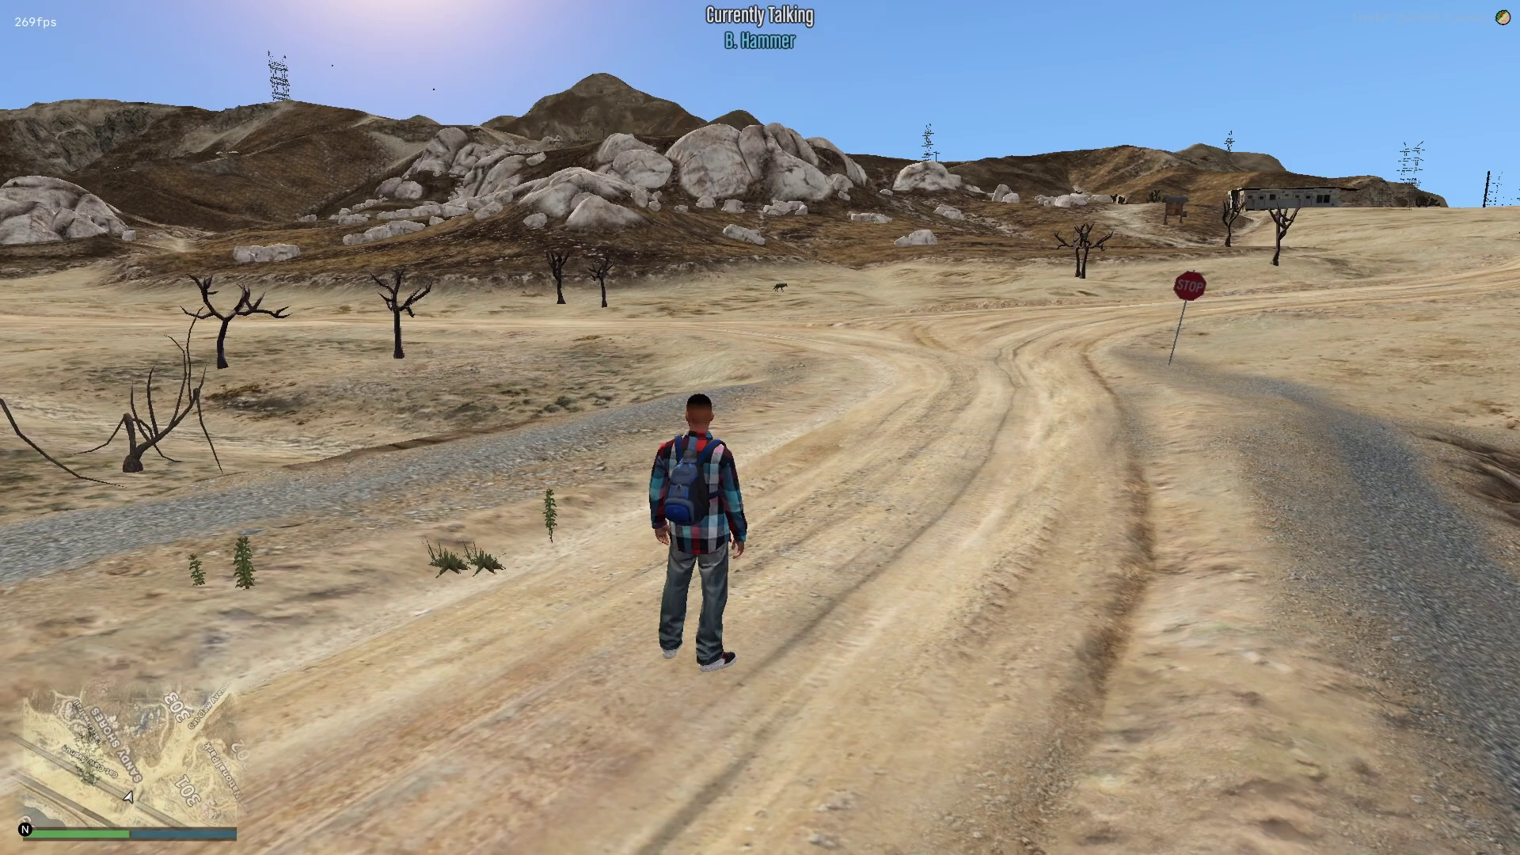
Step: Open the in-game Graphics settings and examine the options from Ignore Suggested Limits down to VSync
{"action": "key", "text": "Escape"}
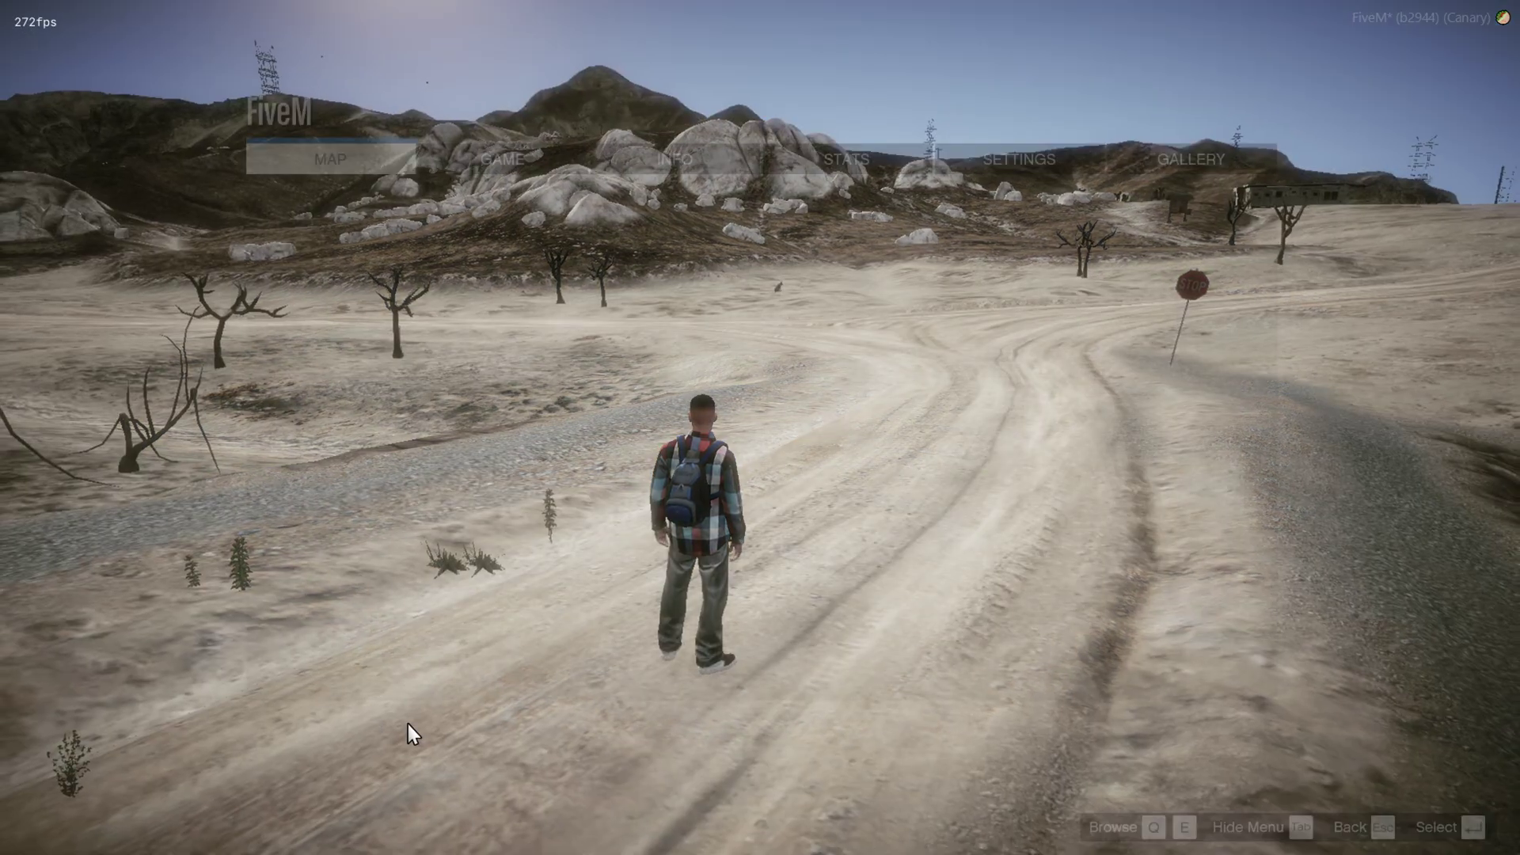
{"action": "left_click", "coordinate": [990, 160]}
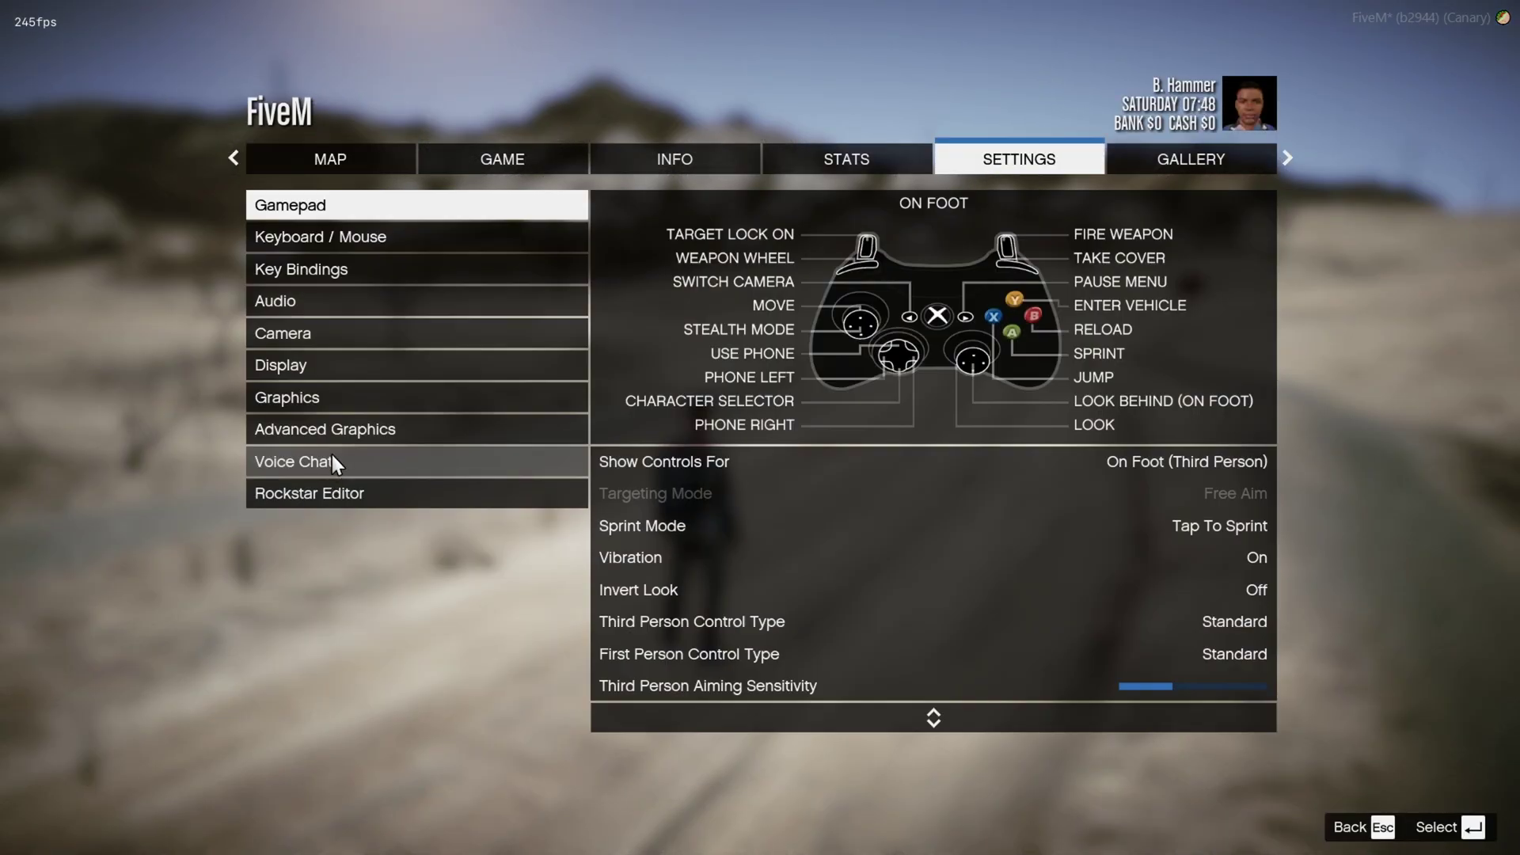
{"action": "left_click", "coordinate": [309, 396]}
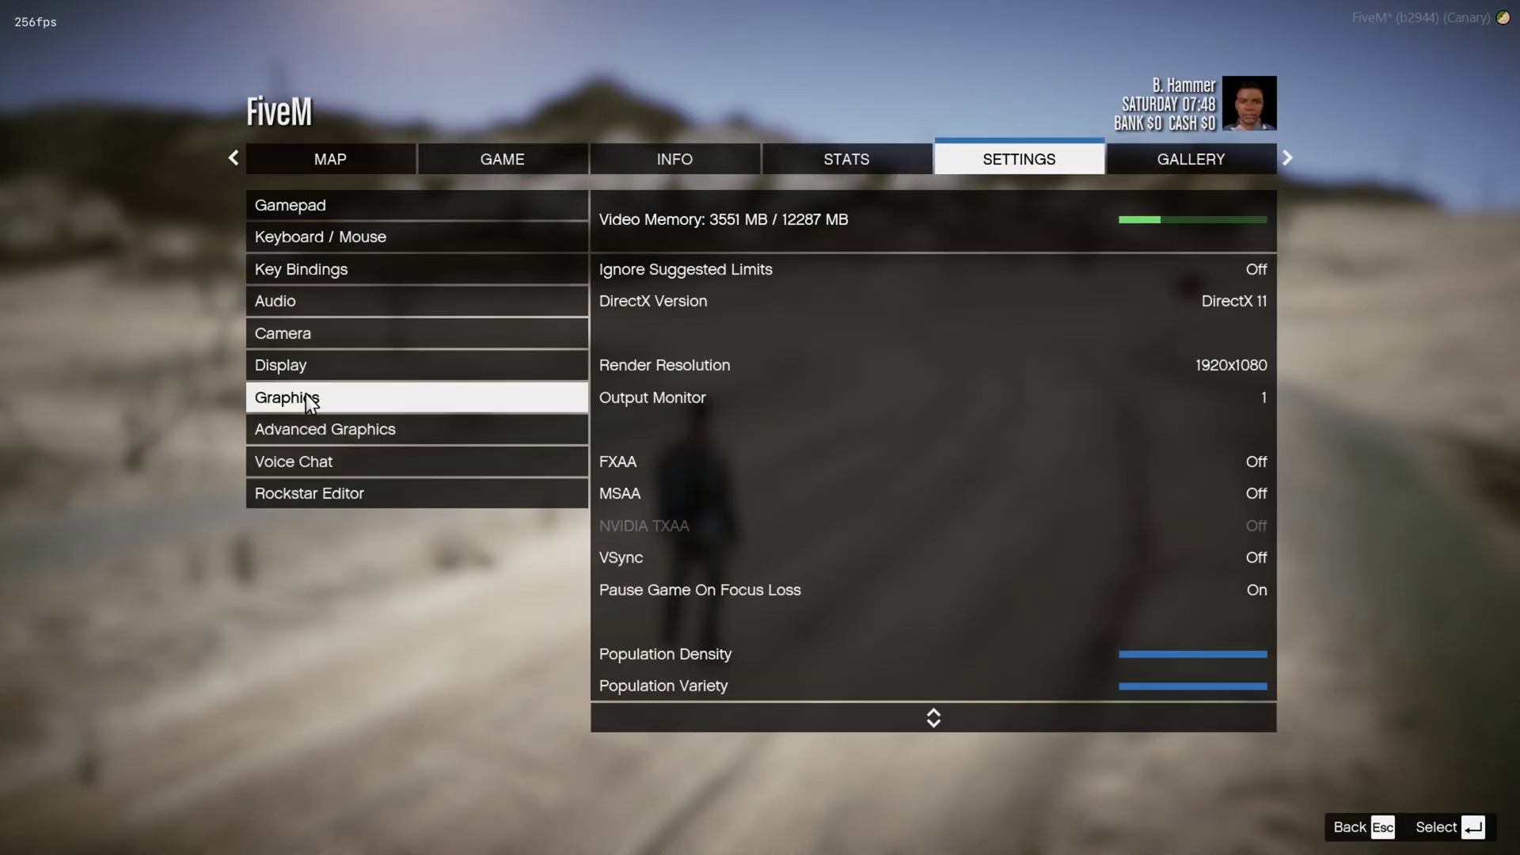
{"action": "left_click", "coordinate": [895, 301]}
{"action": "key", "text": "Down"}
{"action": "key", "text": "Down"}
{"action": "key", "text": "Down"}
{"action": "key", "text": "Down"}
{"action": "key", "text": "Down"}
{"action": "key", "text": "Down"}
{"action": "key", "text": "Down"}
{"action": "key", "text": "Down"}
{"action": "key", "text": "Down"}
{"action": "key", "text": "Down"}
{"action": "key", "text": "Down"}
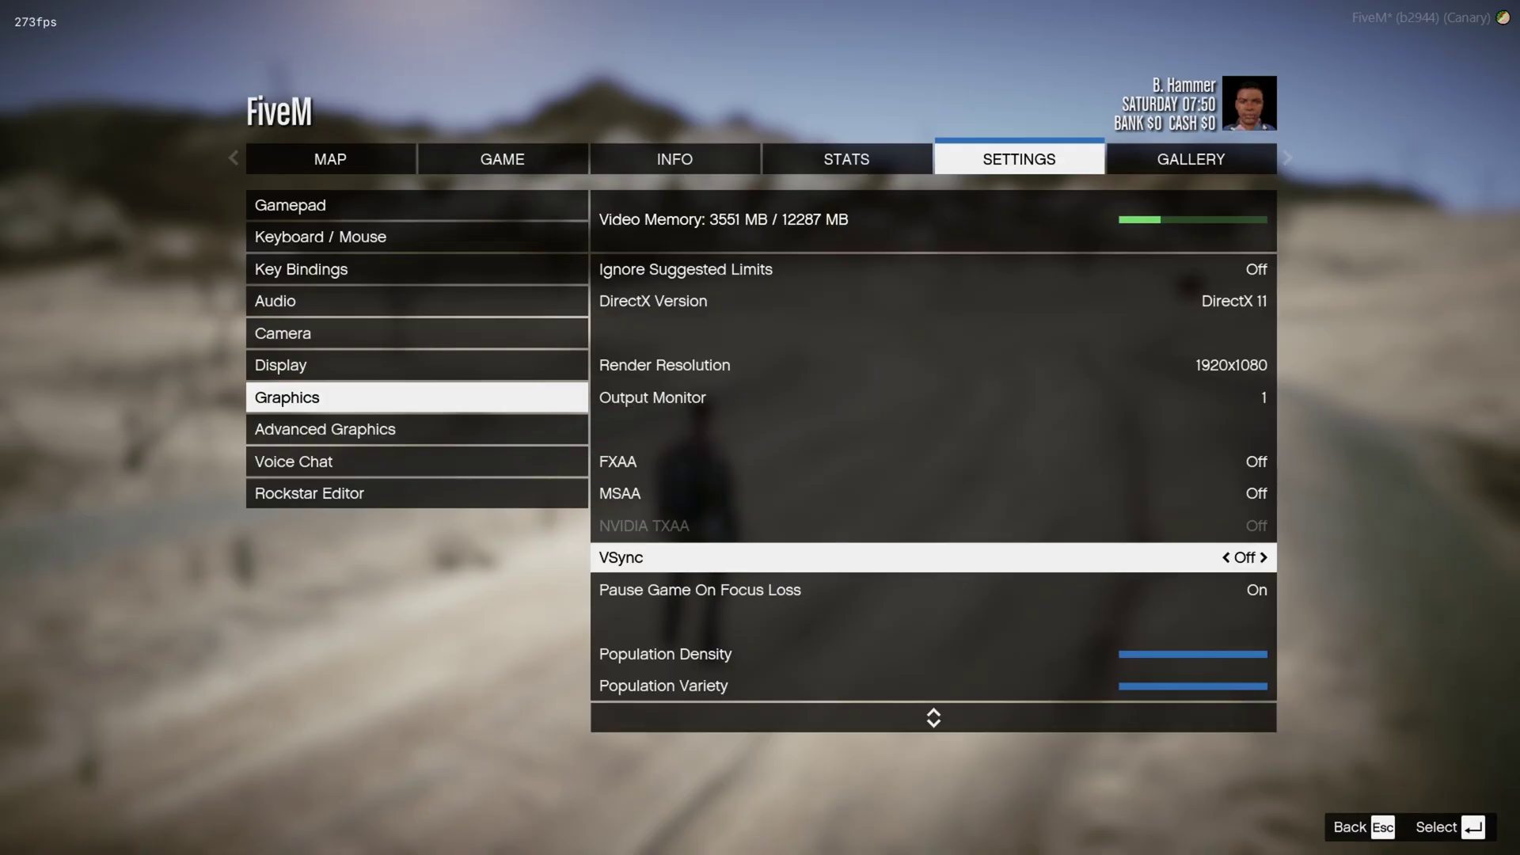
Step: Examine the population, distance scaling, texture, shader and shadow quality options in the Graphics settings
{"action": "key", "text": "Down"}
{"action": "key", "text": "Down"}
{"action": "key", "text": "Down"}
{"action": "key", "text": "Down"}
{"action": "key", "text": "Down"}
{"action": "key", "text": "Down"}
{"action": "key", "text": "Down"}
{"action": "key", "text": "Down"}
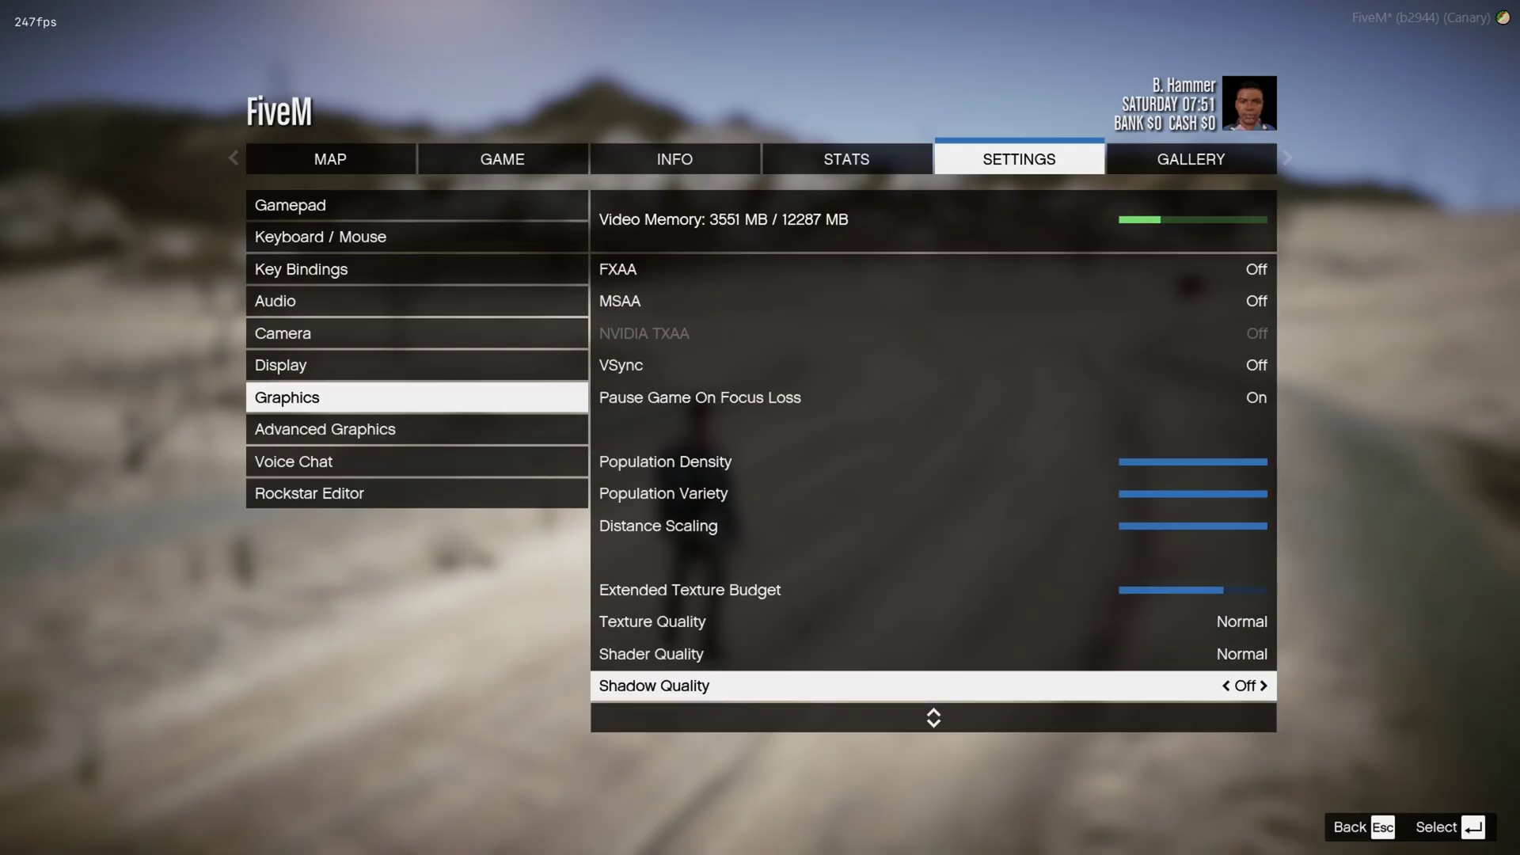
Step: Go through the remaining Graphics options and examine the Advanced Graphics settings
{"action": "key", "text": "Down"}
{"action": "key", "text": "Down"}
{"action": "key", "text": "Down"}
{"action": "key", "text": "Down"}
{"action": "key", "text": "Down"}
{"action": "key", "text": "Down"}
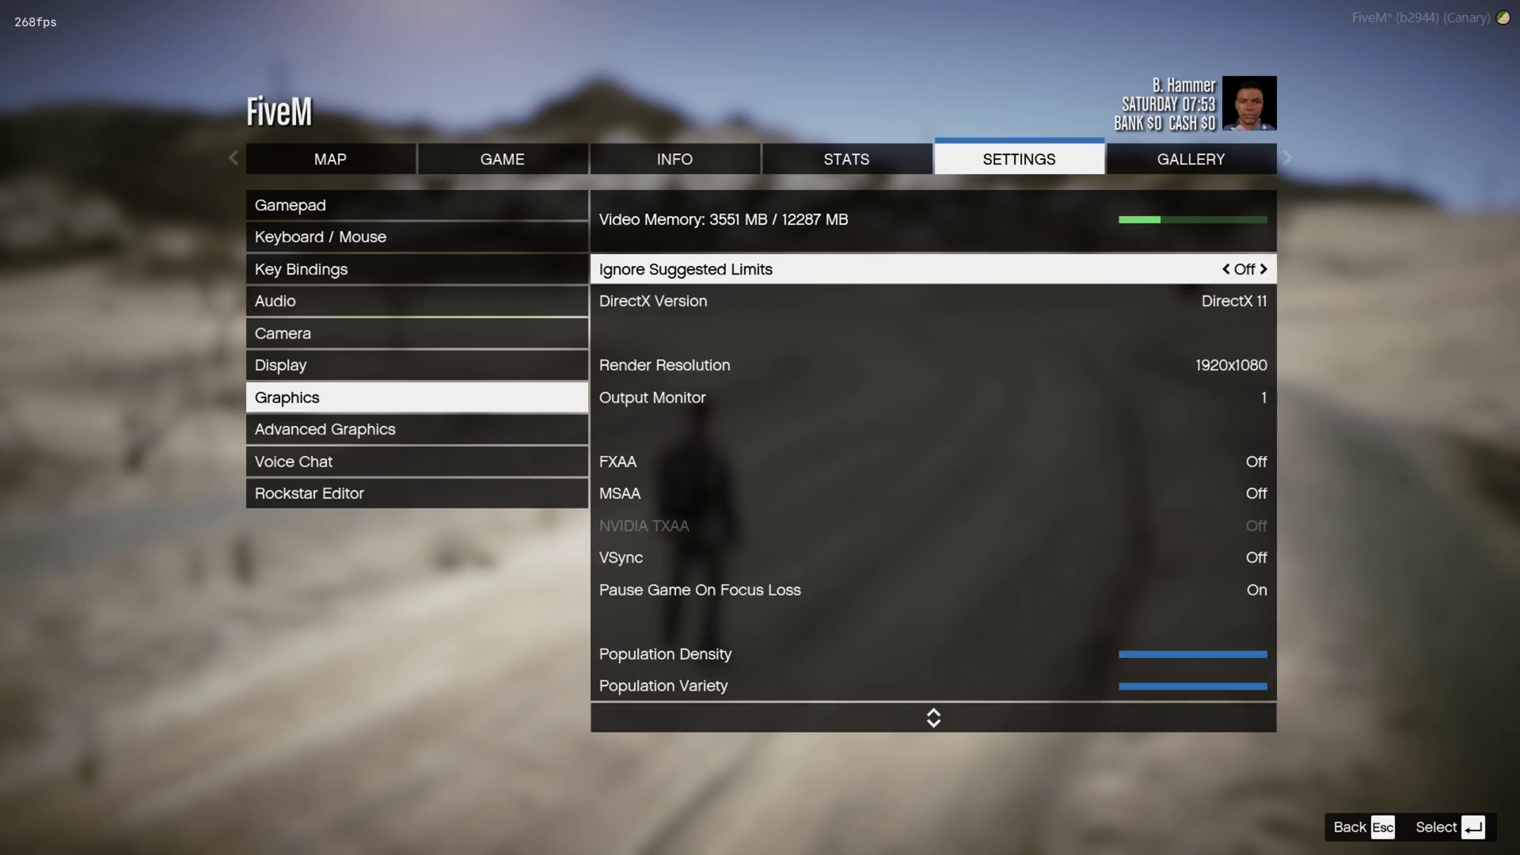
{"action": "left_click", "coordinate": [336, 429]}
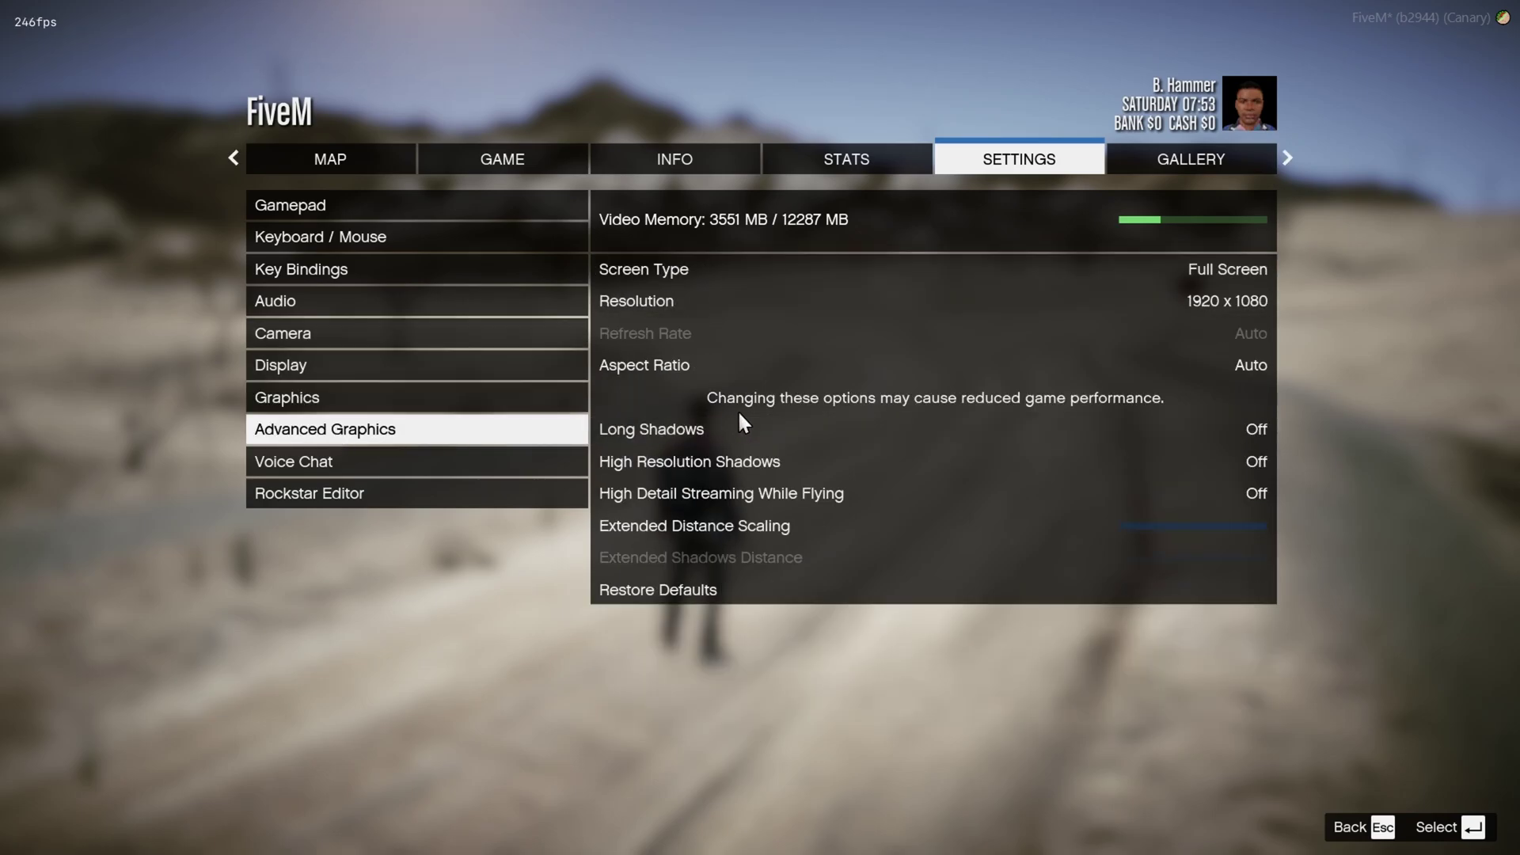
{"action": "left_click", "coordinate": [384, 369]}
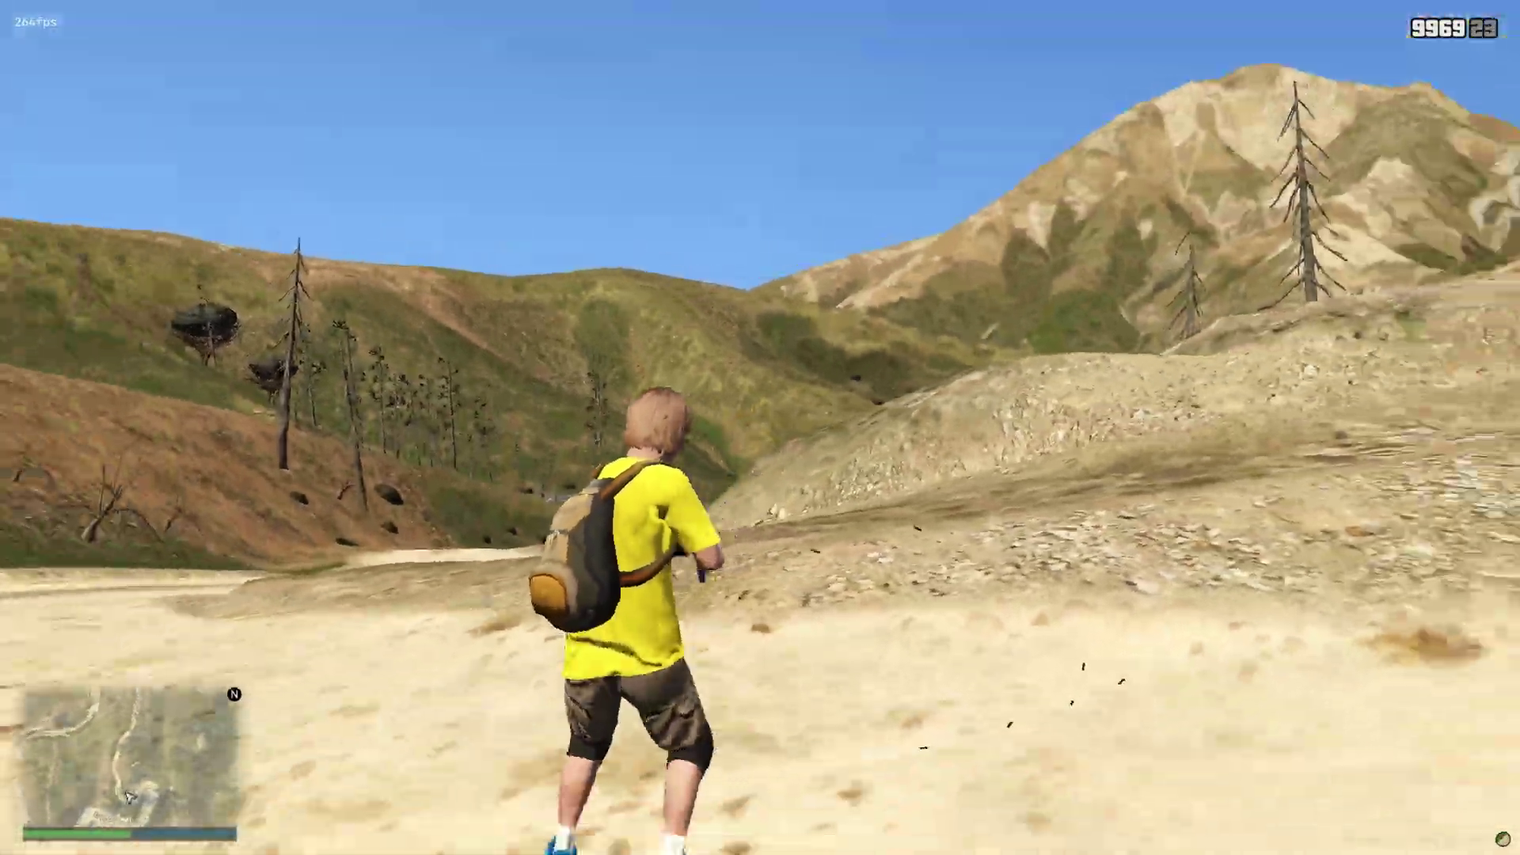
Step: Turn on NoClip and fly over the hills to the lake by the Zancudo River, raising the speed to Extremely Fast, to check performance
{"action": "key", "text": "F2"}
{"action": "key", "text": "w"}
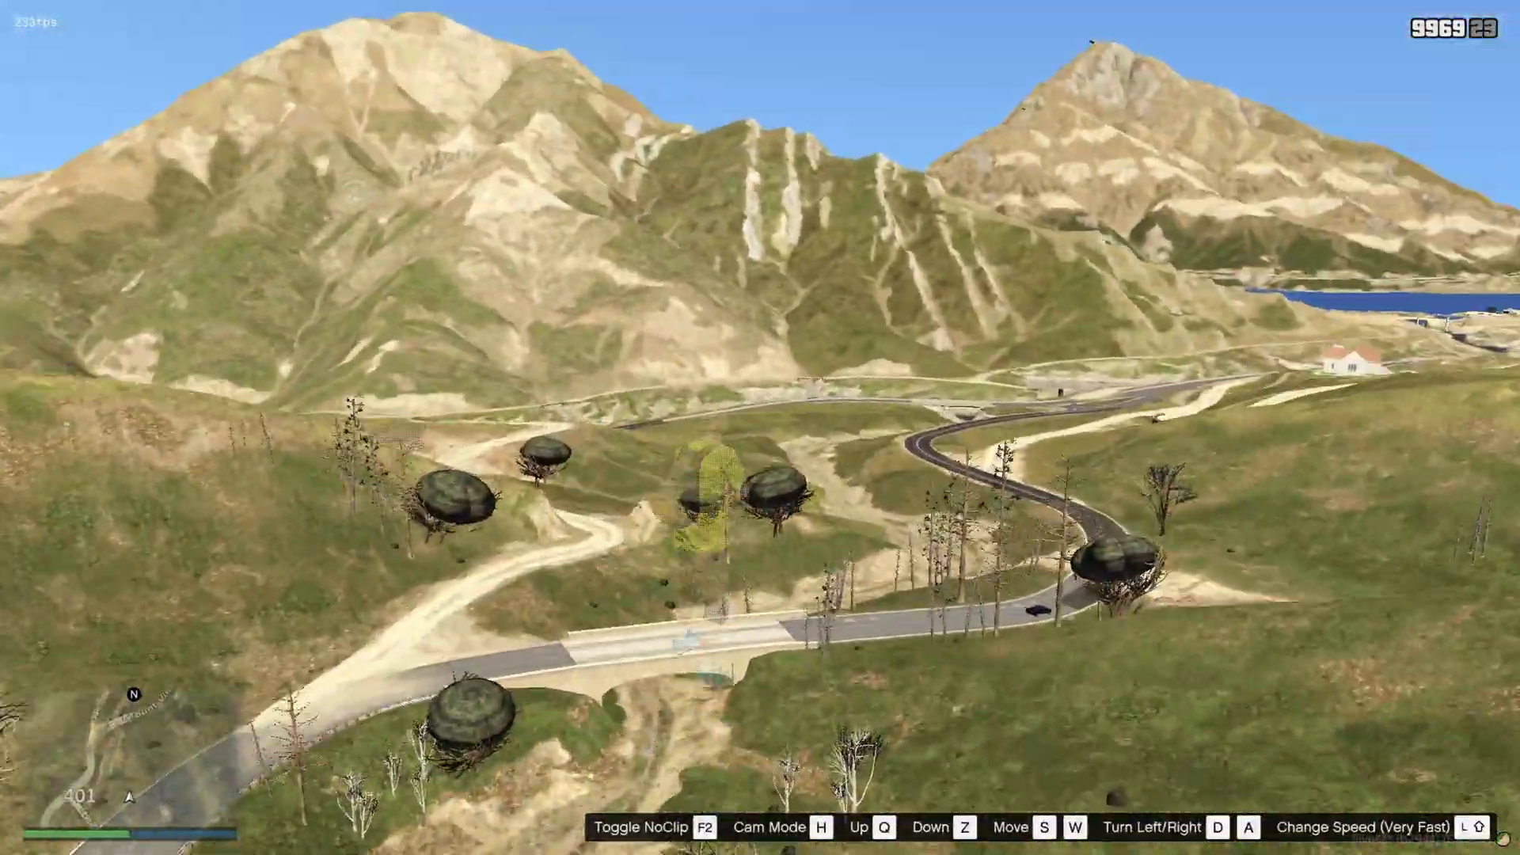
{"action": "key", "text": "shift"}
{"action": "key", "text": "w"}
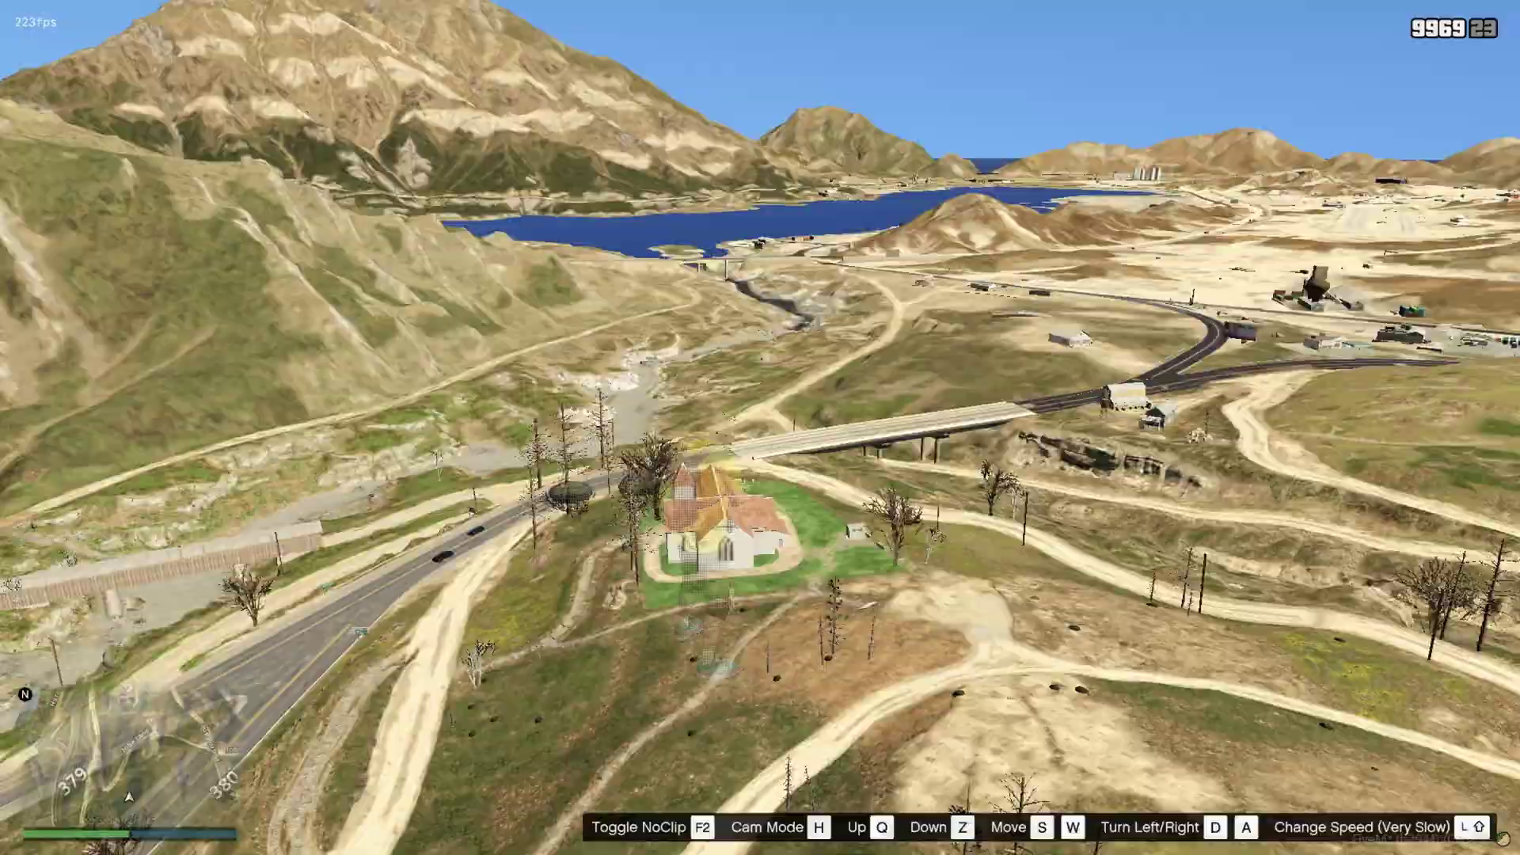
{"action": "key", "text": "shift"}
{"action": "key", "text": "w"}
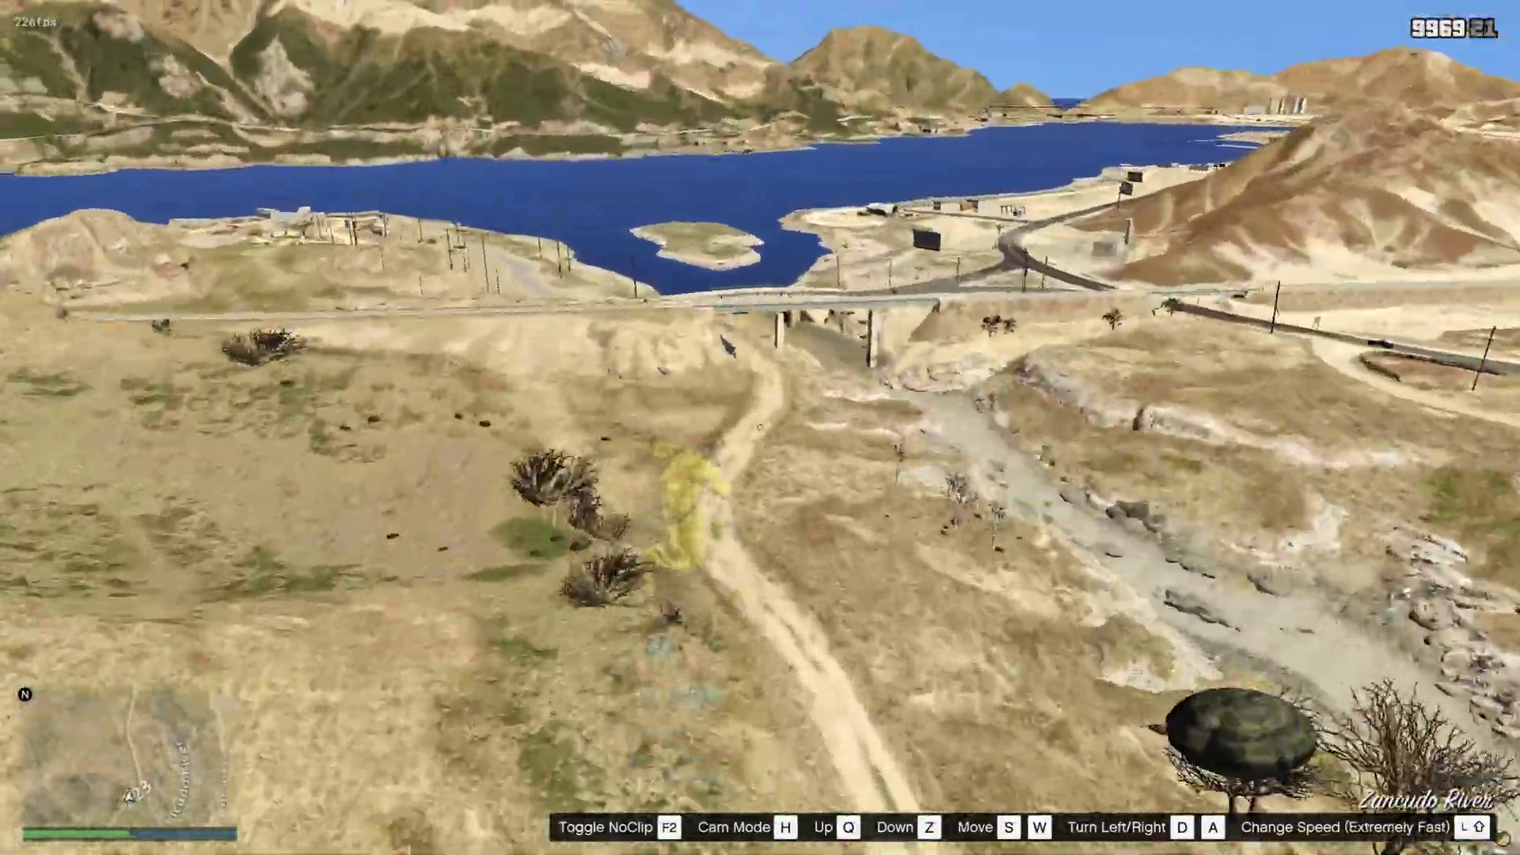
{"action": "key", "text": "w"}
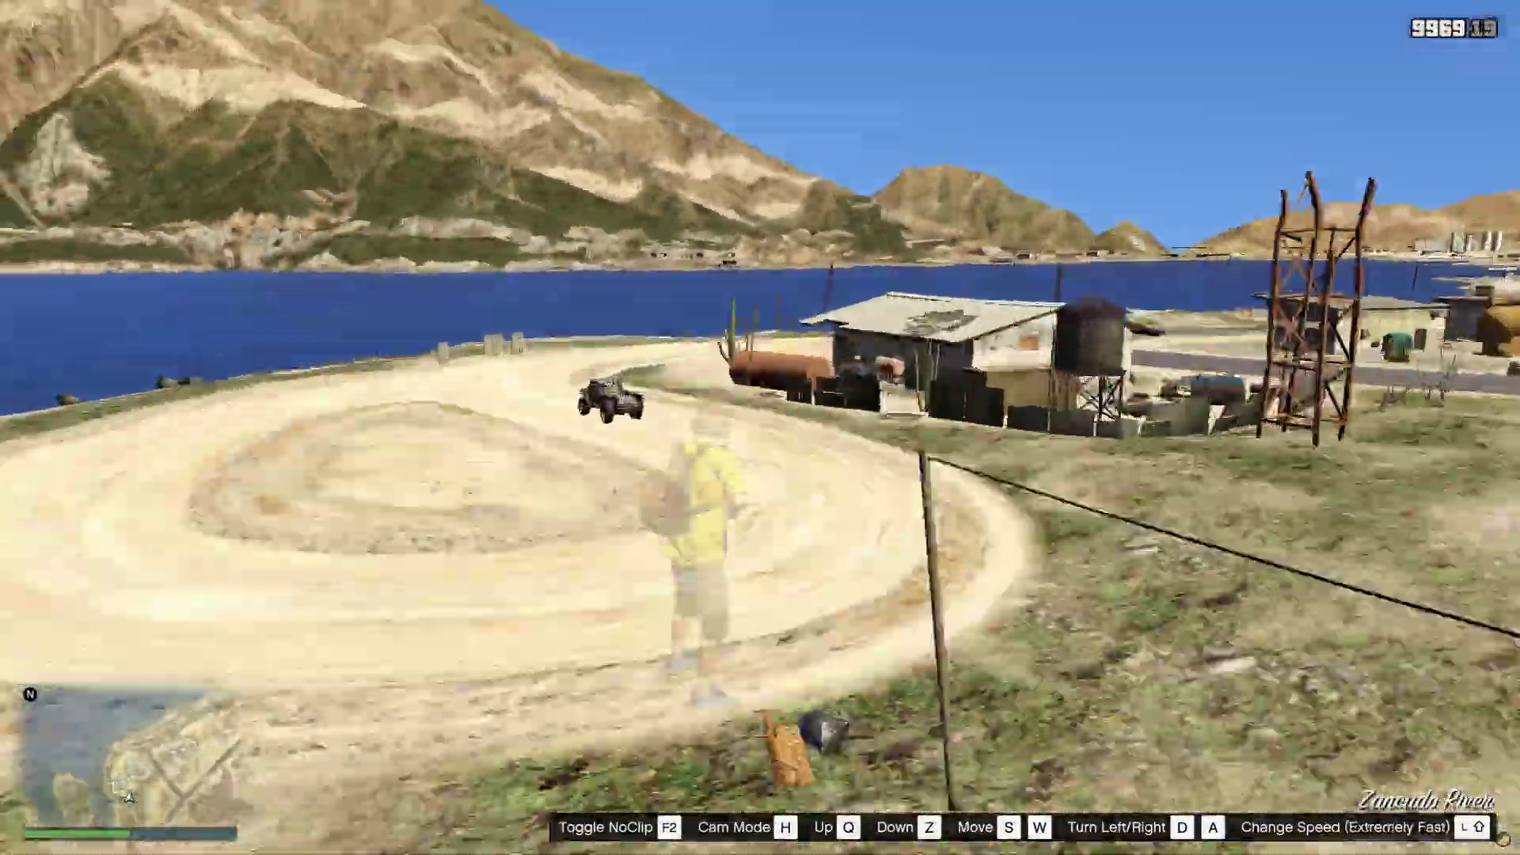
{"action": "key", "text": "w"}
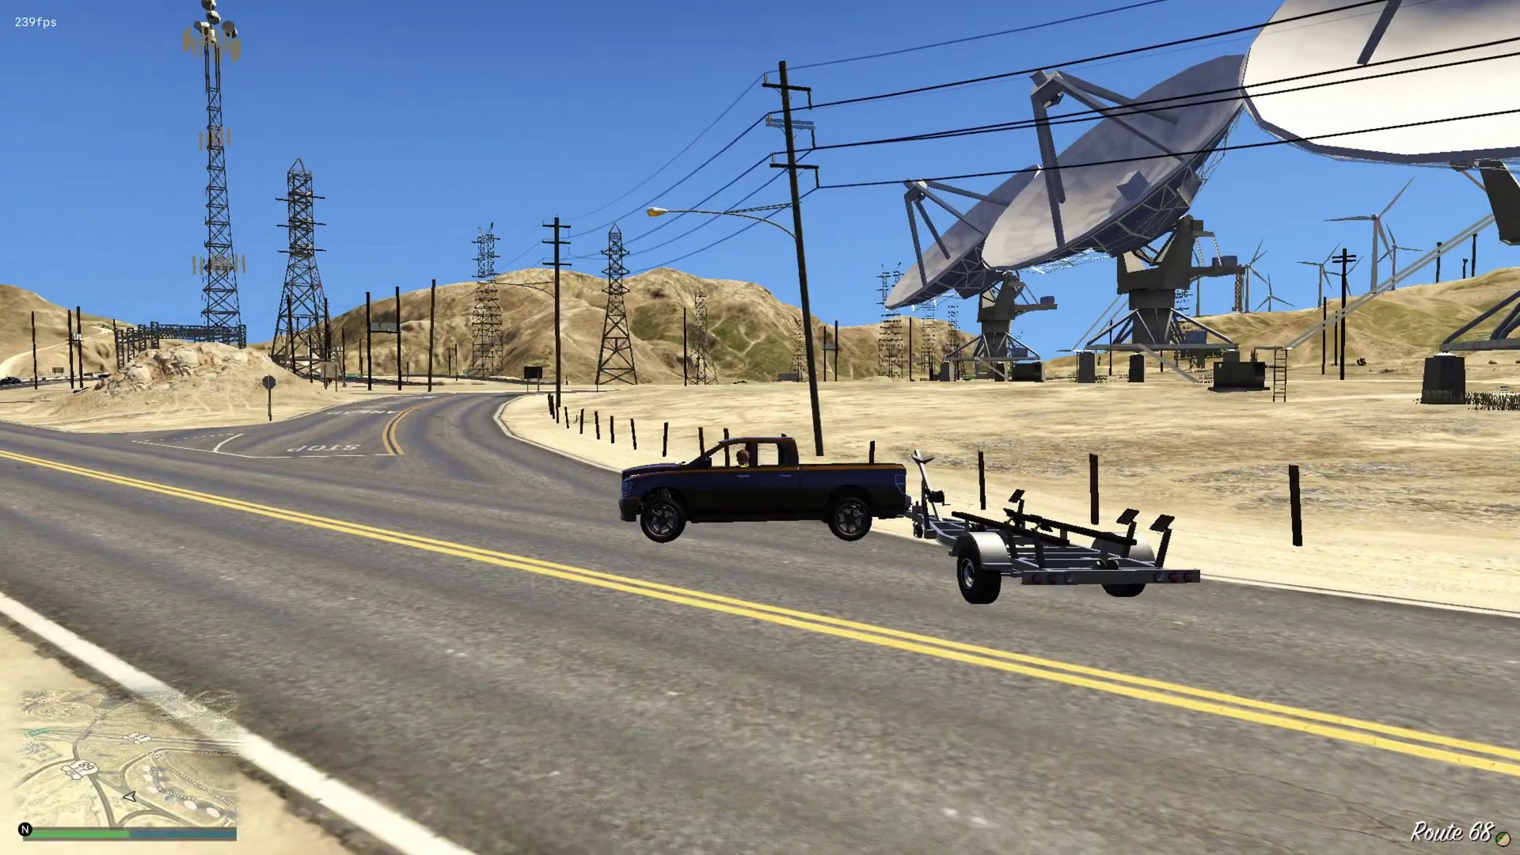